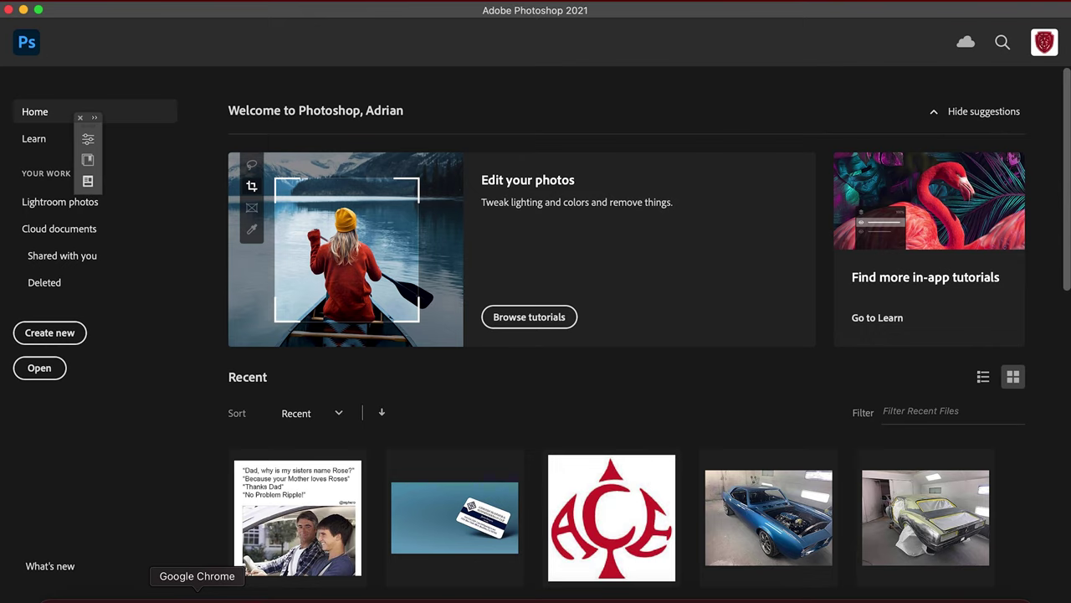
# - Dismiss the Visme signup popup and highlight the 1640 x 856 px Facebook group cover size
pyautogui.click(197, 596)
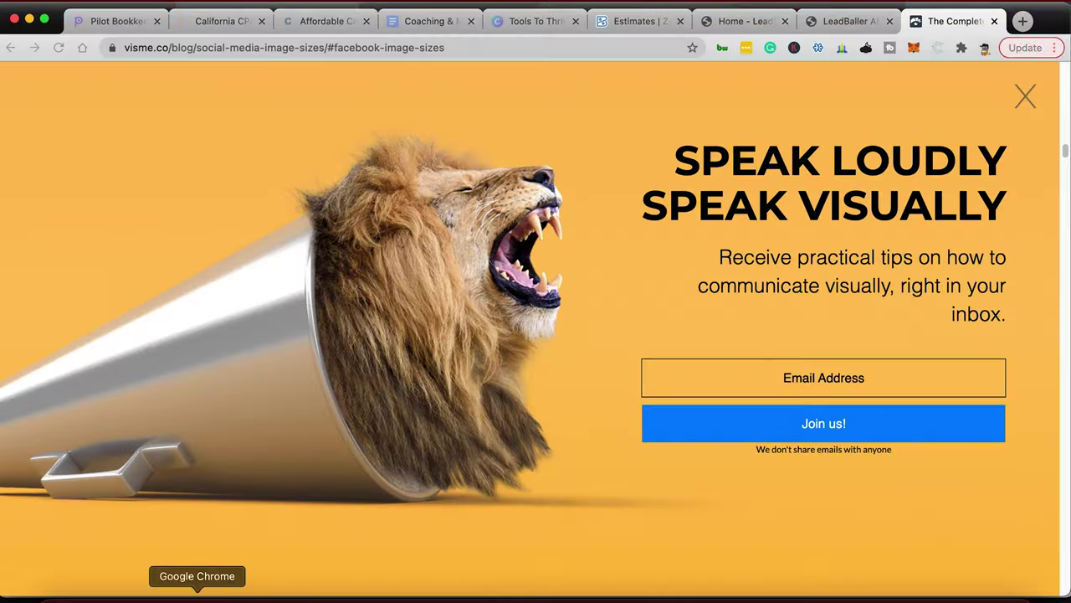
pyautogui.click(1018, 103)
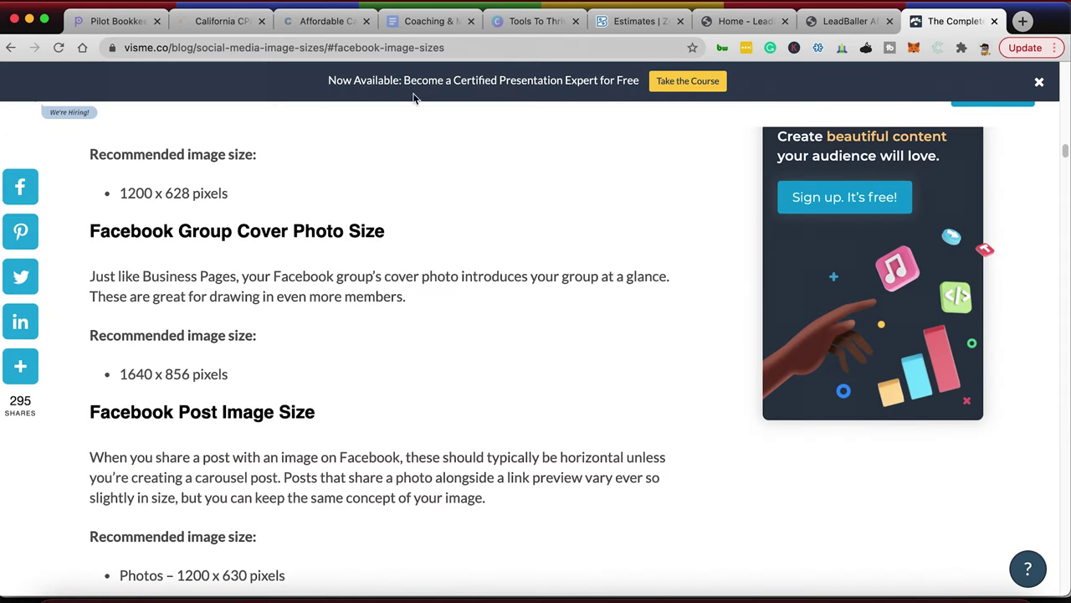
pyautogui.doubleClick(141, 48)
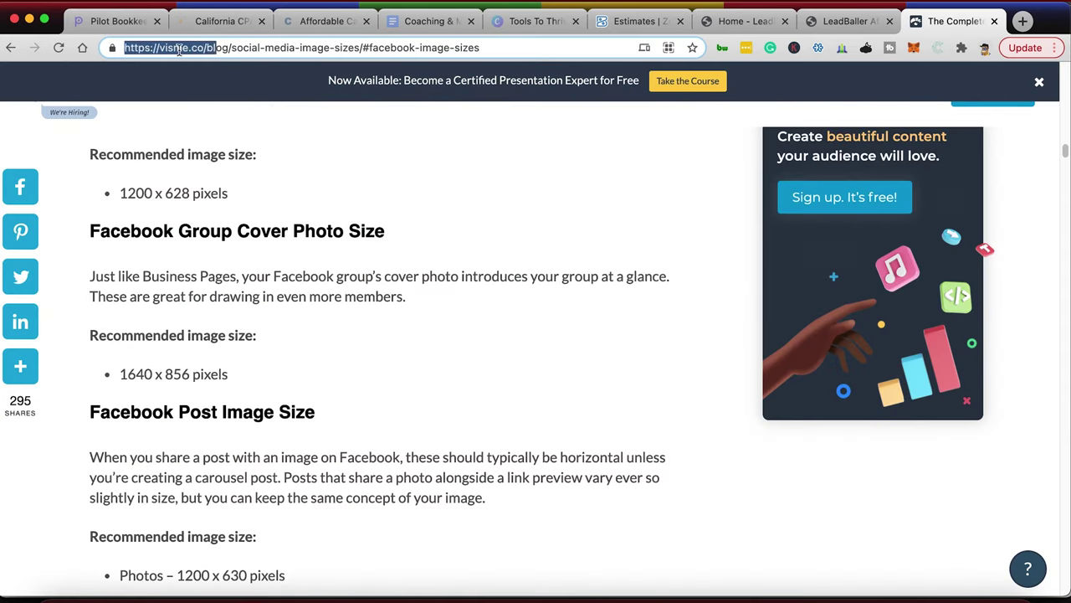
pyautogui.click(184, 47)
pyautogui.moveTo(121, 375); pyautogui.dragTo(193, 373)
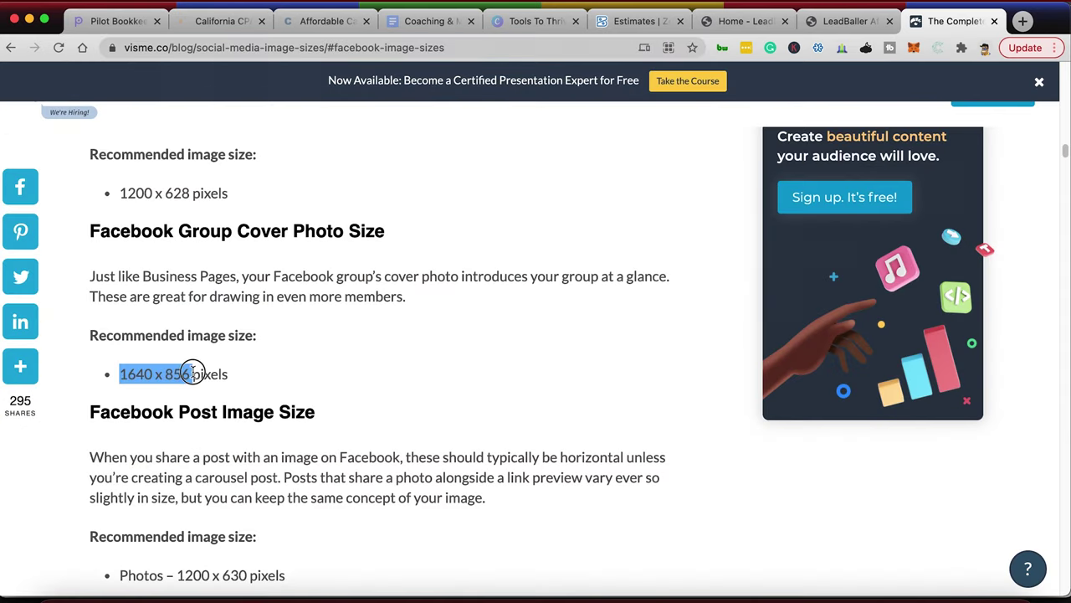
pyautogui.click(159, 373)
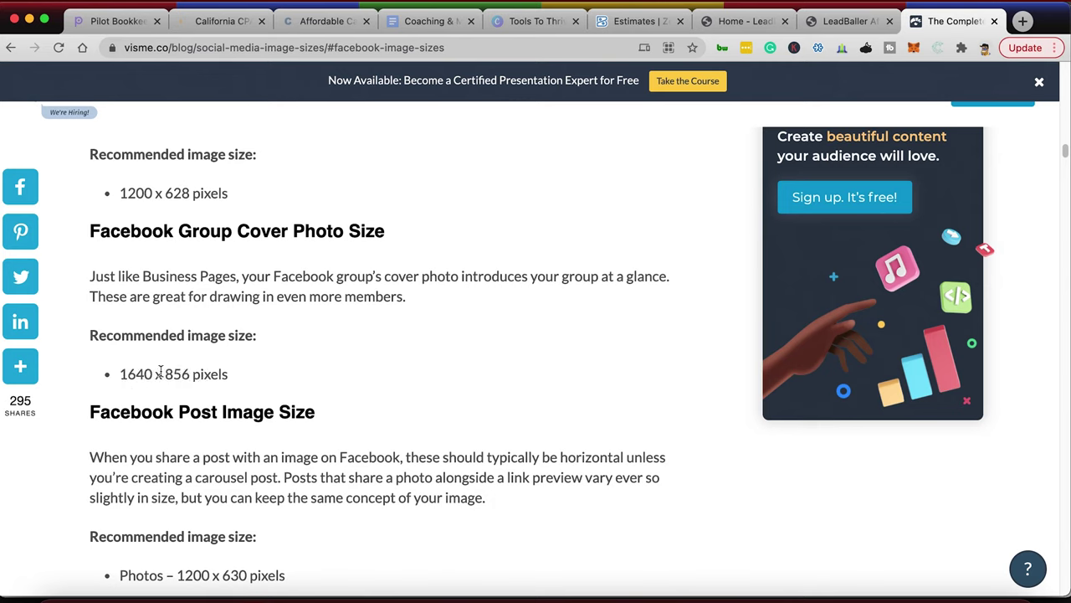
pyautogui.moveTo(111, 378); pyautogui.dragTo(191, 374)
pyautogui.click(190, 377)
# - Create a new 1640 x 856 px document at 300 ppi resolution
pyautogui.click(514, 596)
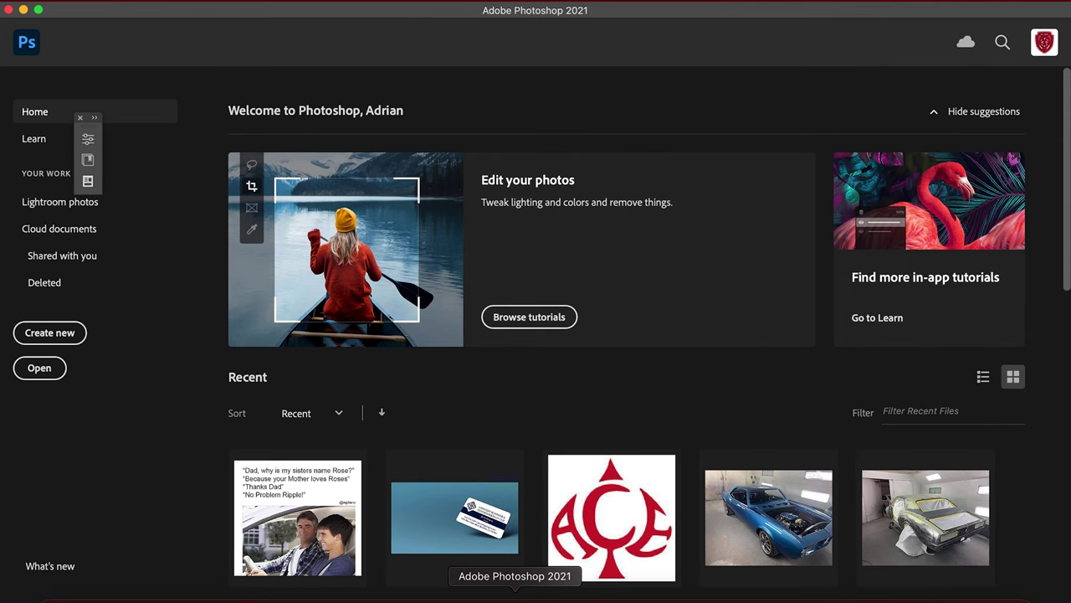
pyautogui.press('super+n')
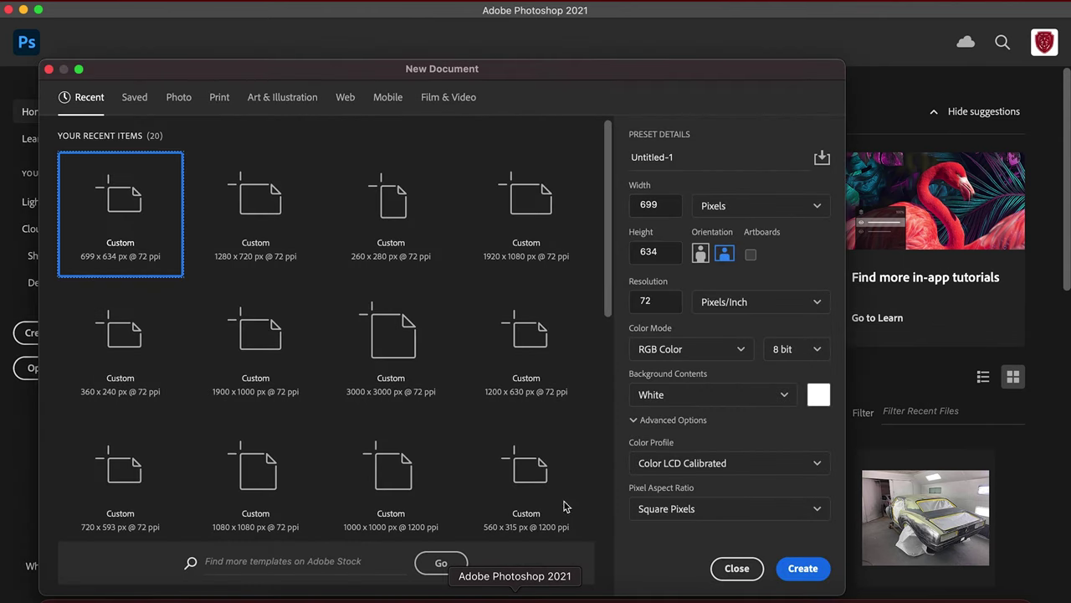
pyautogui.doubleClick(656, 205)
pyautogui.write('1640')
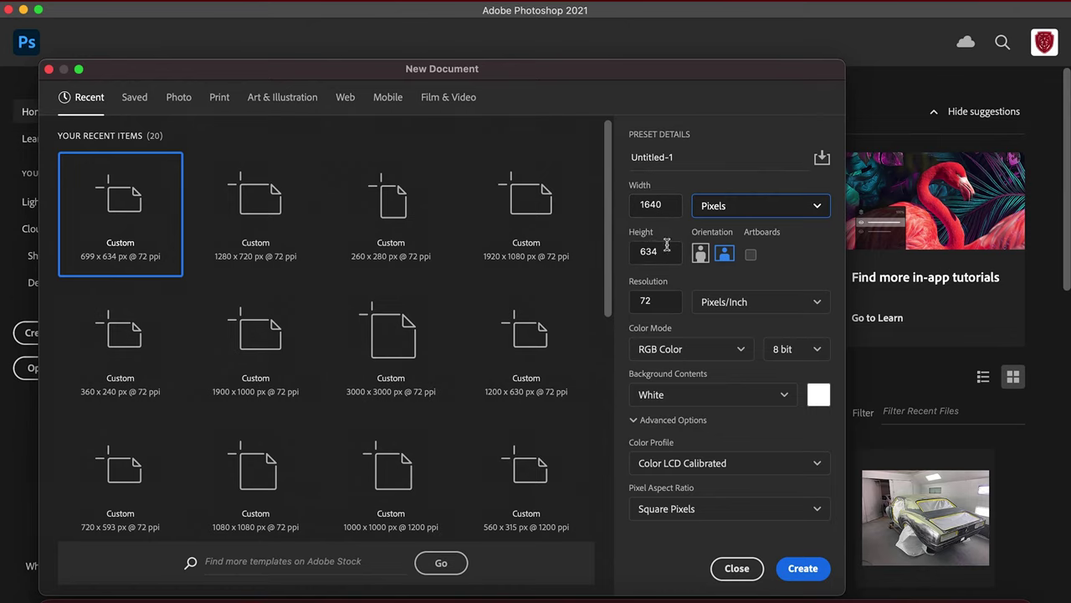
pyautogui.moveTo(668, 248); pyautogui.dragTo(628, 248)
pyautogui.write('85')
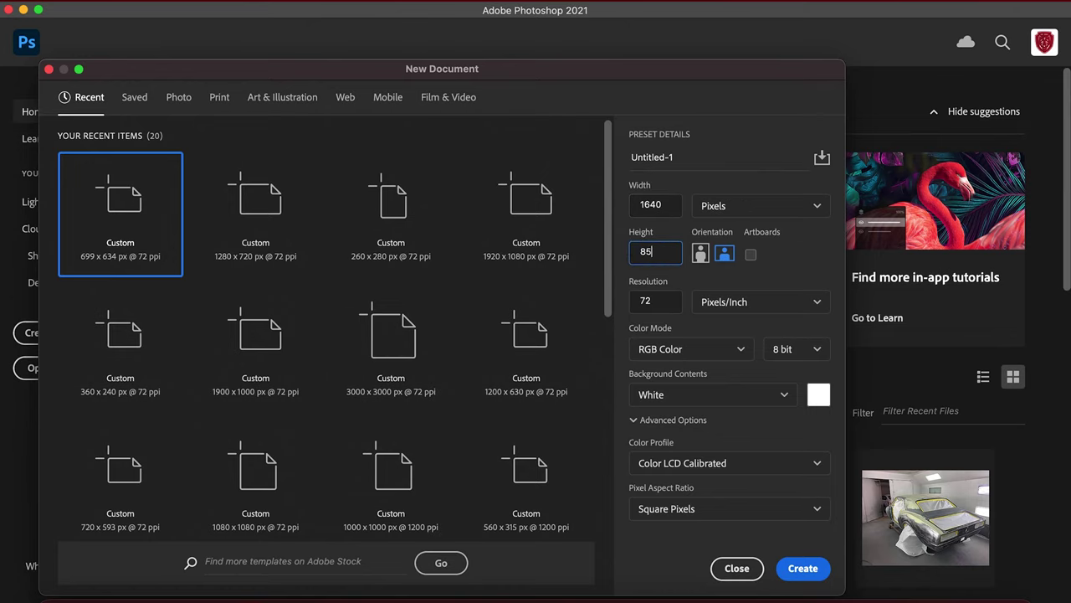
pyautogui.write('6')
pyautogui.moveTo(668, 300); pyautogui.dragTo(630, 300)
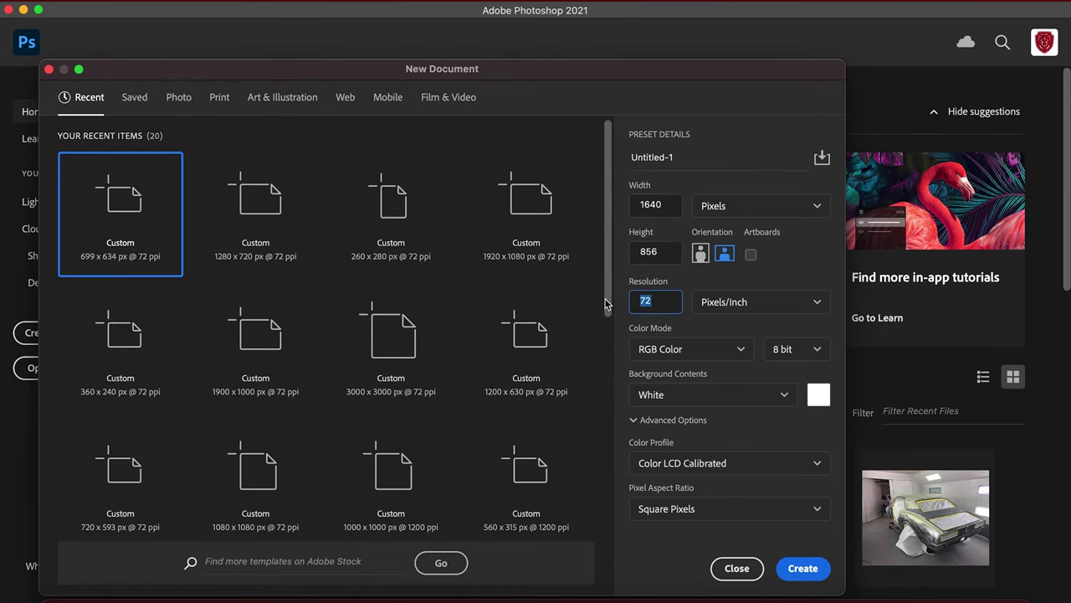
pyautogui.write('300')
pyautogui.click(803, 568)
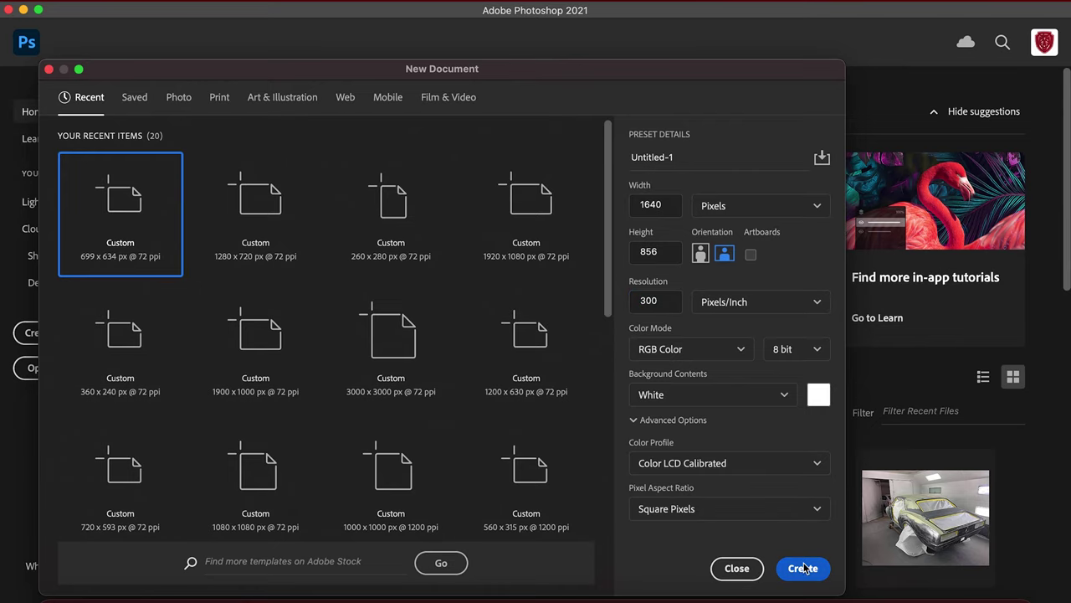
pyautogui.press('super+minus')
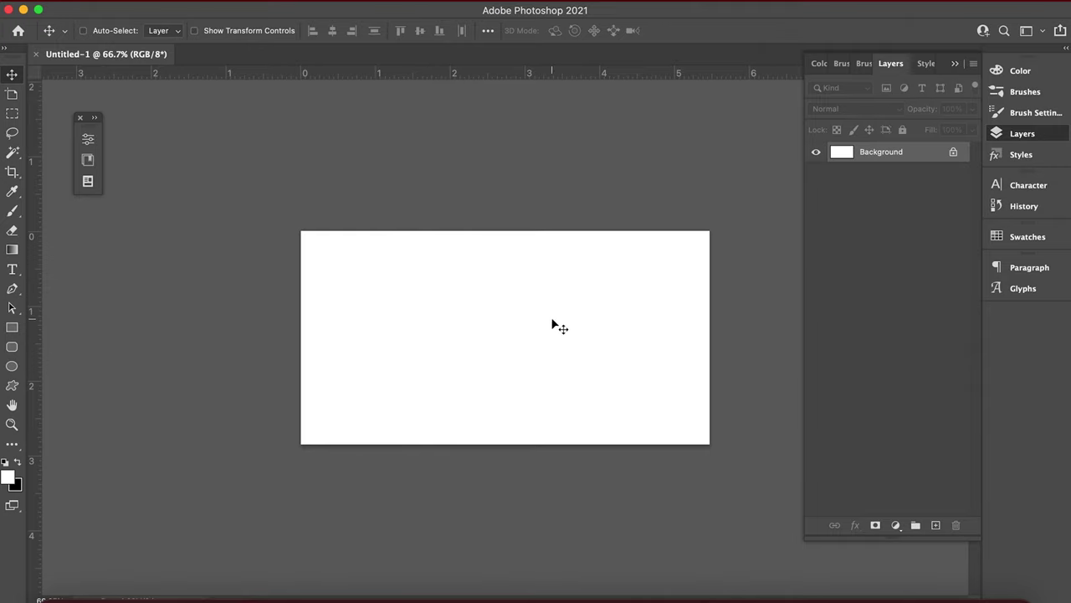
pyautogui.click(115, 0)
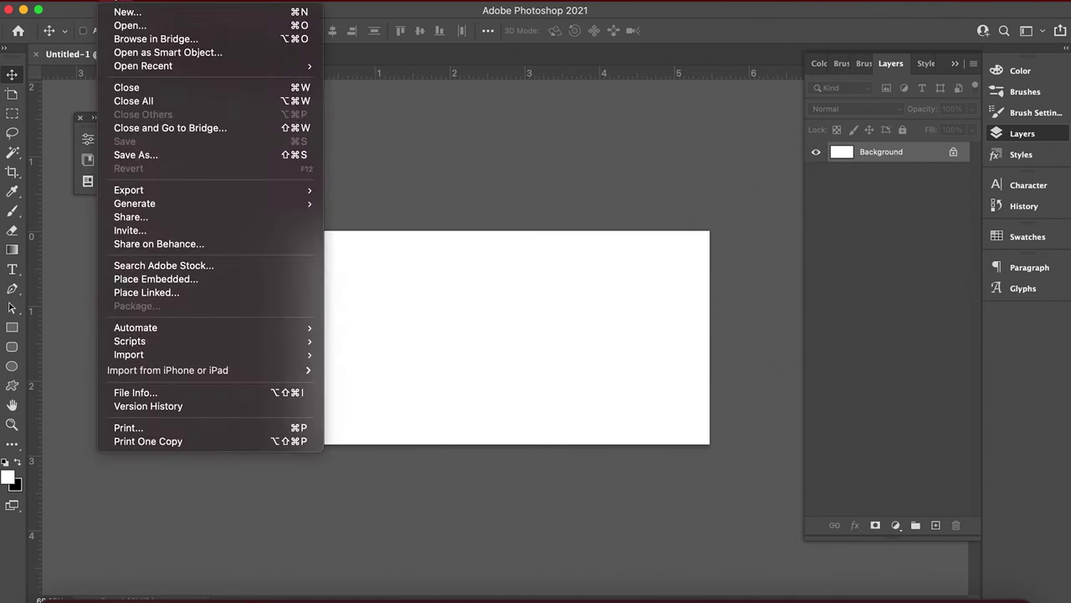
pyautogui.moveTo(309, 67)
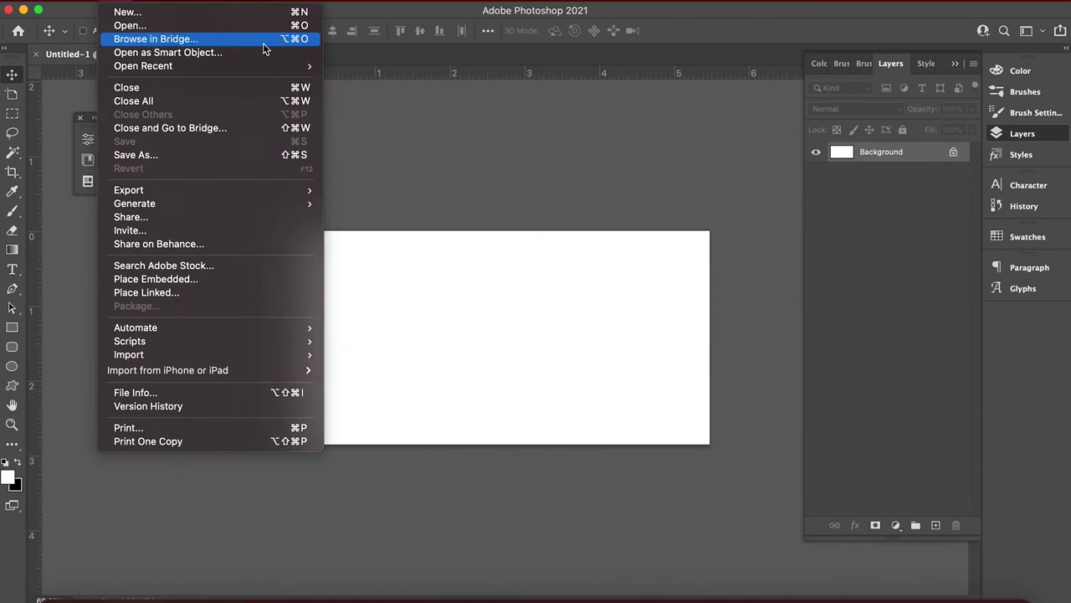
pyautogui.click(393, 152)
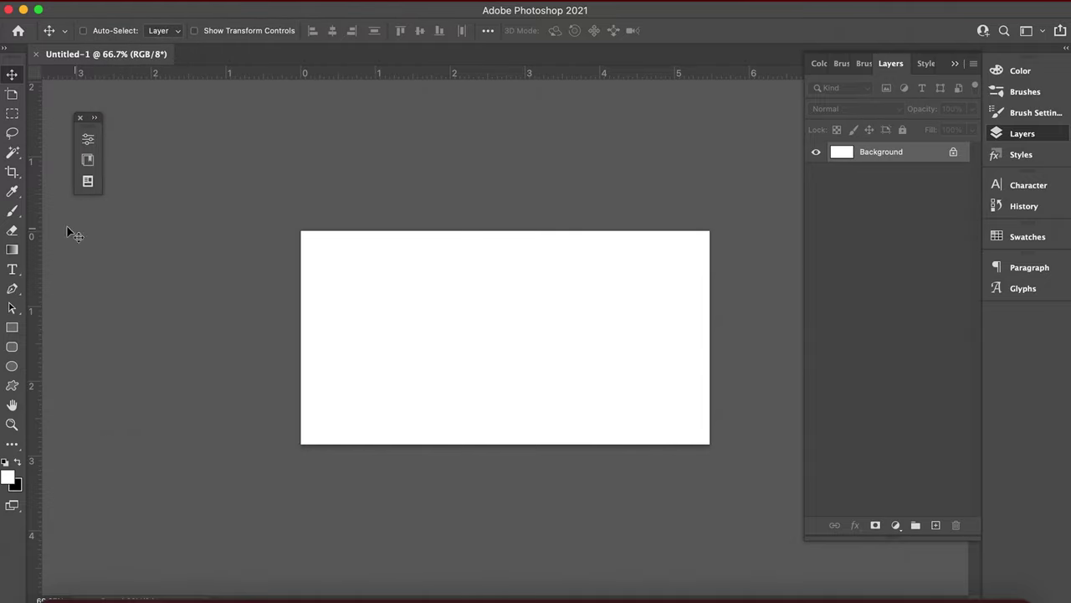
# - Draw a circle near the canvas centre with the Ellipse tool in Shape mode
pyautogui.click(12, 346)
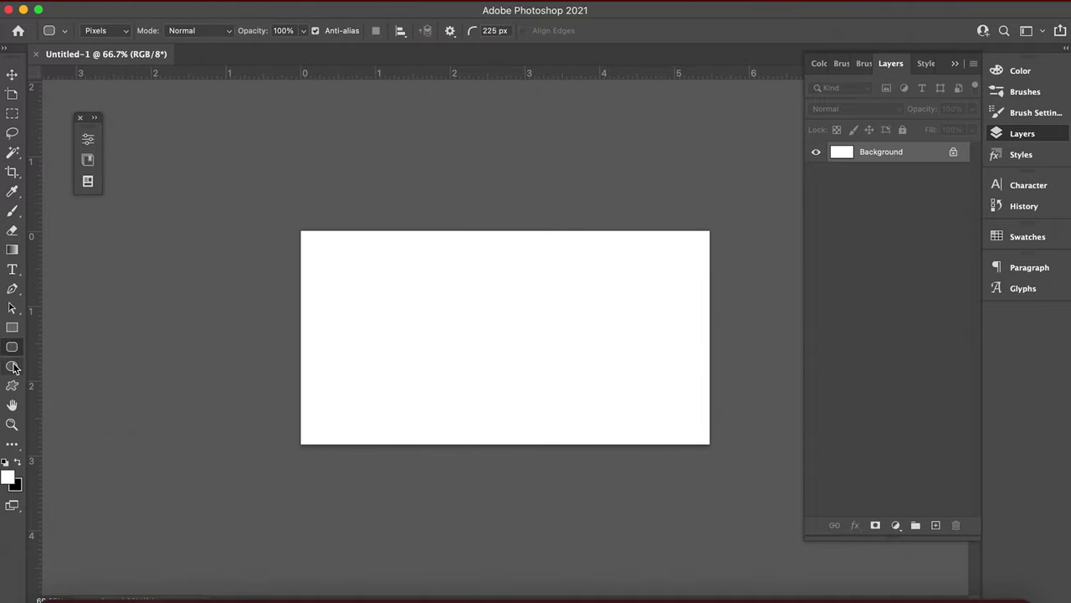
pyautogui.click(12, 366)
pyautogui.moveTo(475, 279); pyautogui.dragTo(586, 392)
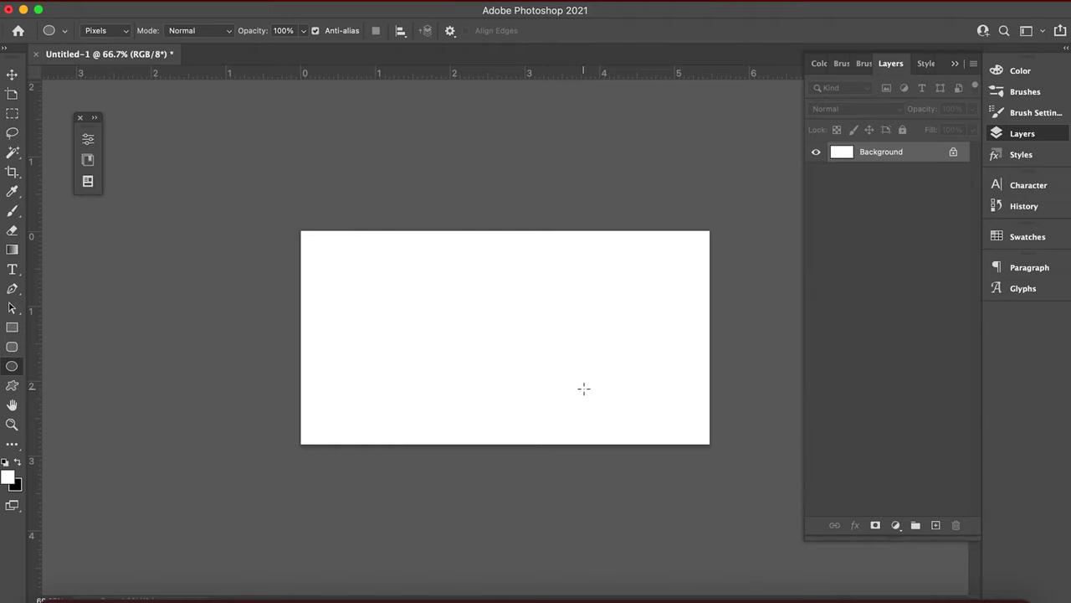
pyautogui.click(111, 31)
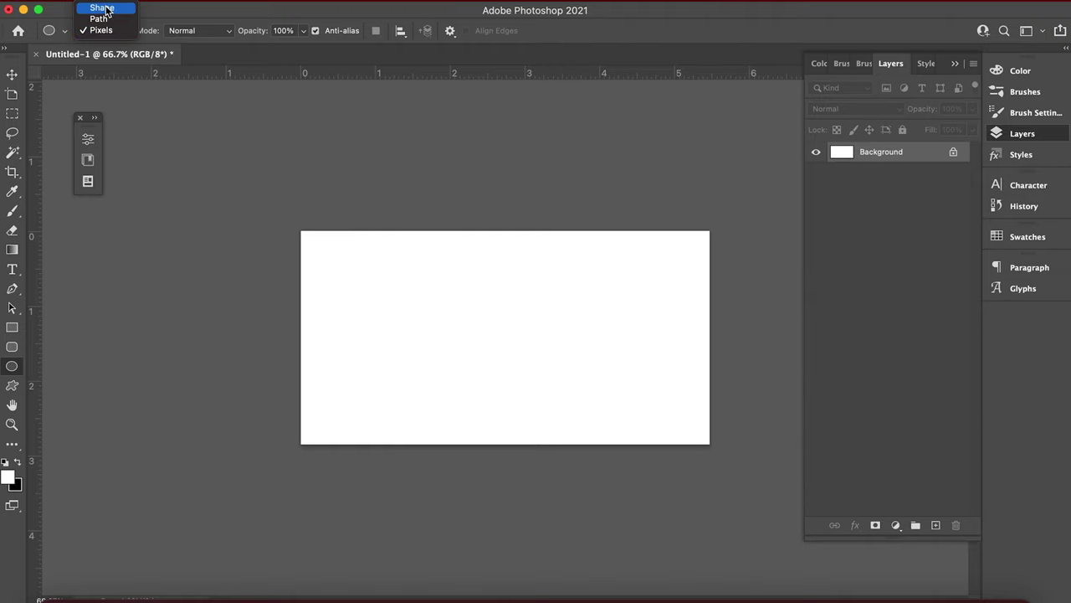
pyautogui.click(105, 8)
pyautogui.moveTo(444, 288); pyautogui.dragTo(569, 386)
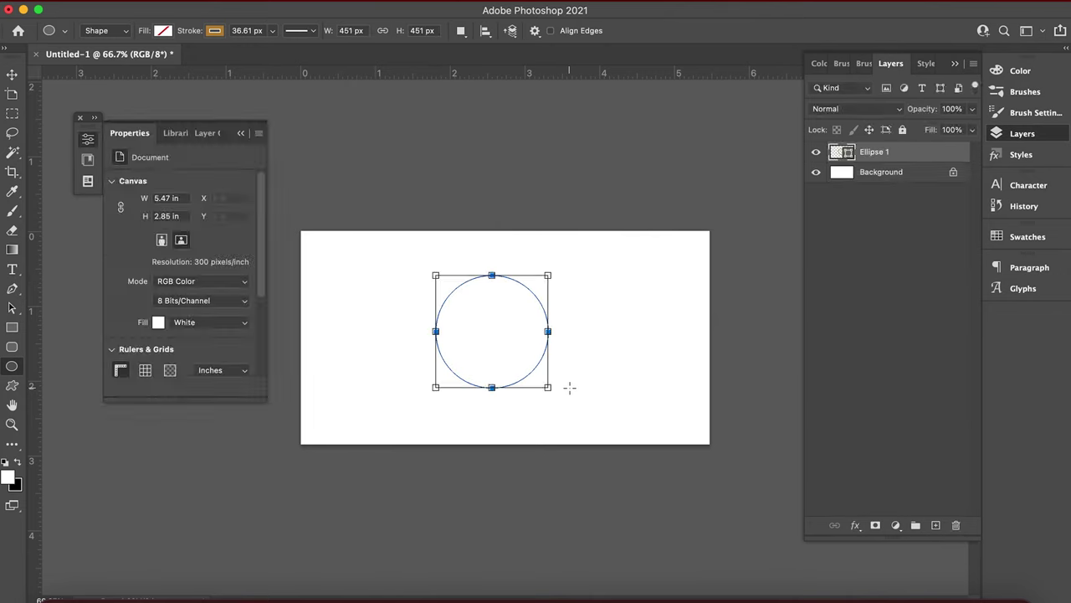
# - Give the circle no stroke and a solid black fill
pyautogui.click(215, 31)
pyautogui.click(127, 60)
pyautogui.click(162, 31)
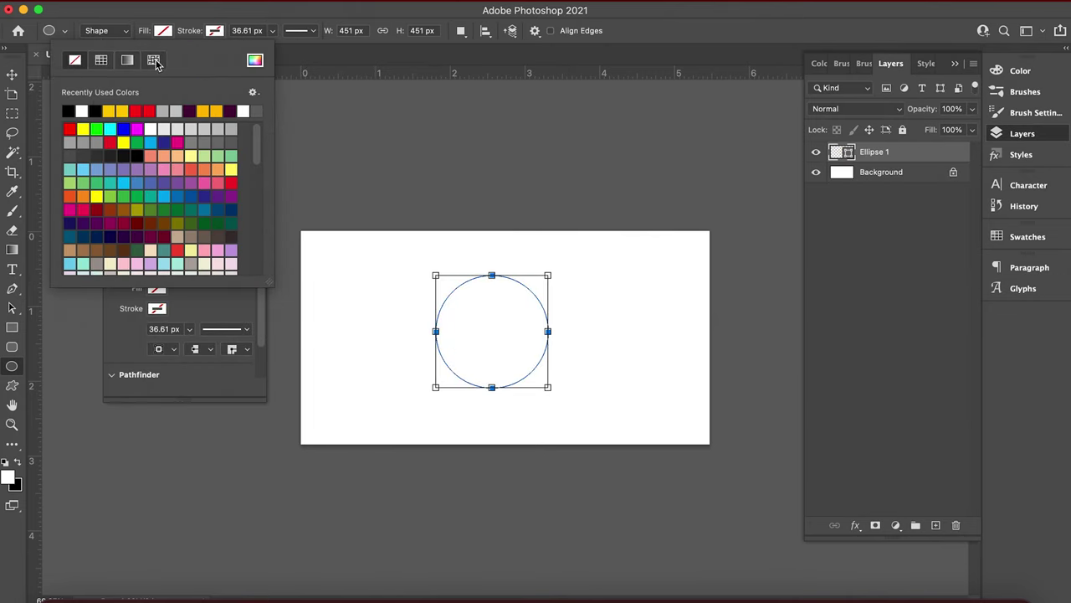
pyautogui.click(68, 110)
pyautogui.press('Escape')
pyautogui.press('v')
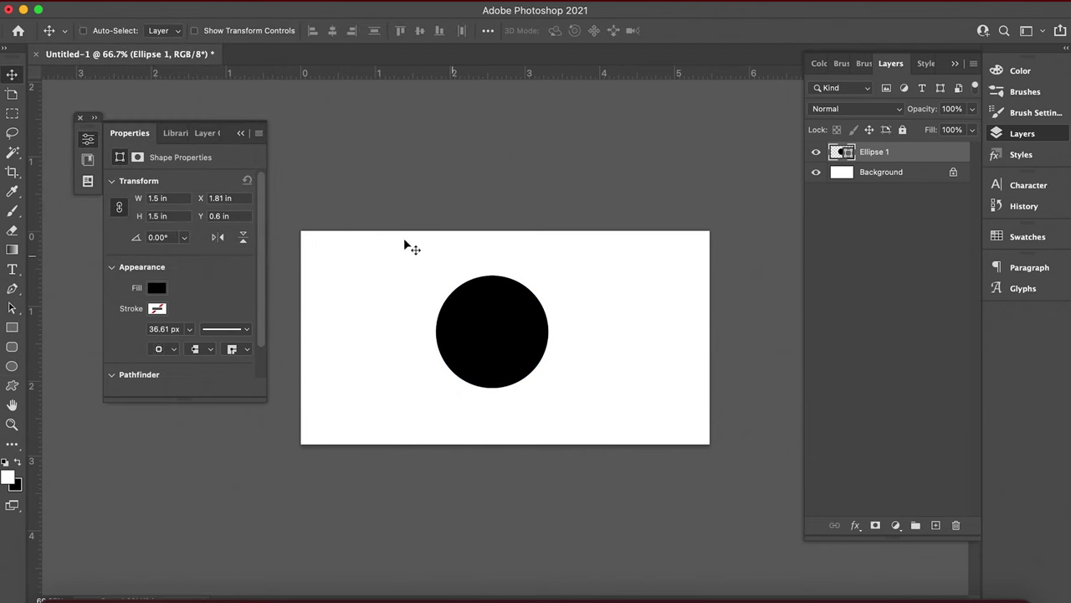
pyautogui.click(418, 1)
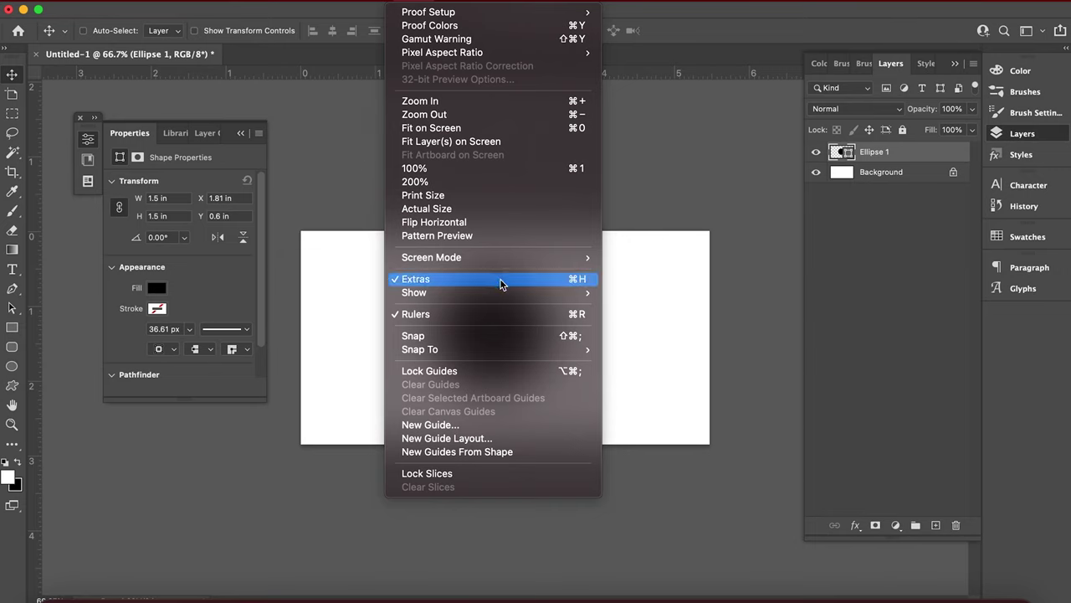
# - Turn on Smart Guides and move the circle right and down to X 1.98 in, Y 0.68 in
pyautogui.moveTo(507, 293)
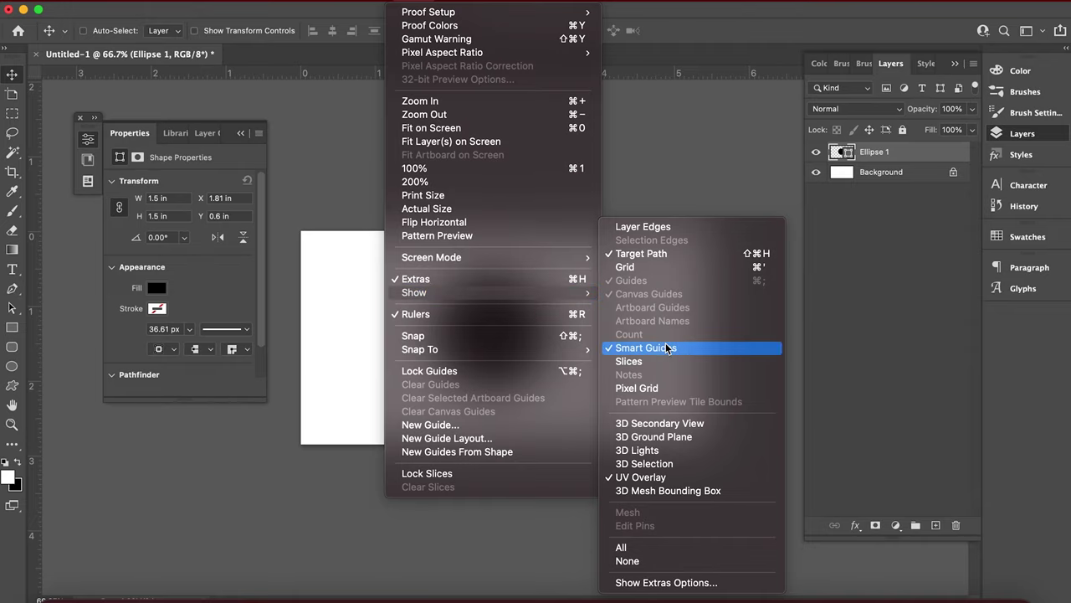
pyautogui.click(655, 134)
pyautogui.moveTo(472, 327)
pyautogui.mouseDown()
pyautogui.moveTo(501, 344)
pyautogui.moveTo(485, 319)
pyautogui.moveTo(483, 330)
pyautogui.mouseUp()
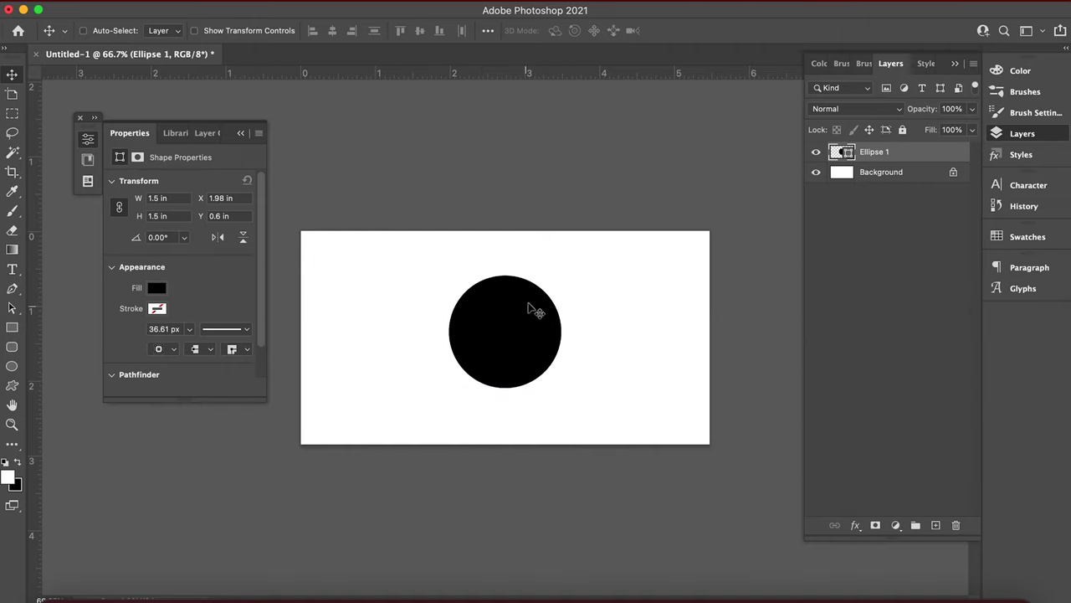
pyautogui.moveTo(514, 327); pyautogui.dragTo(514, 332)
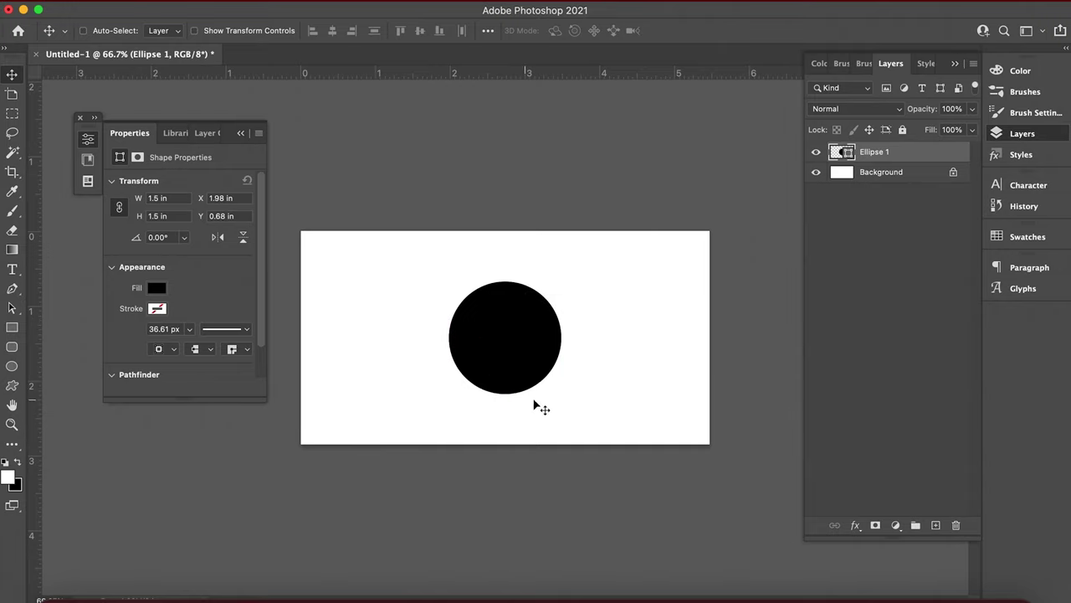
pyautogui.press('super')
pyautogui.click(216, 590)
# - Copy the XRP HERO group's Facebook cover photo and paste it into Photoshop as Layer 1
pyautogui.click(498, 47)
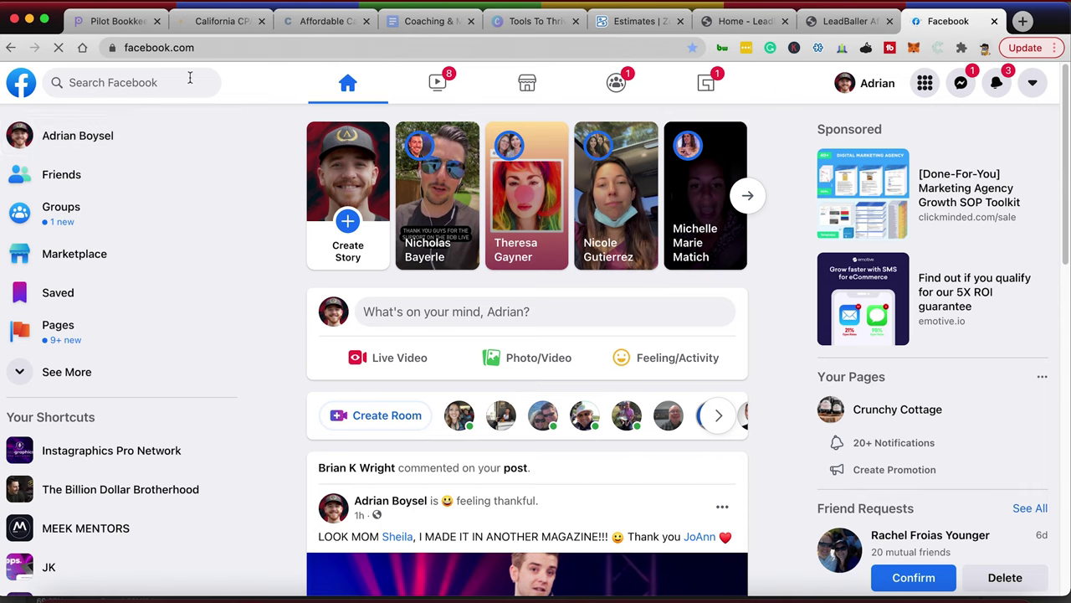
pyautogui.click(184, 80)
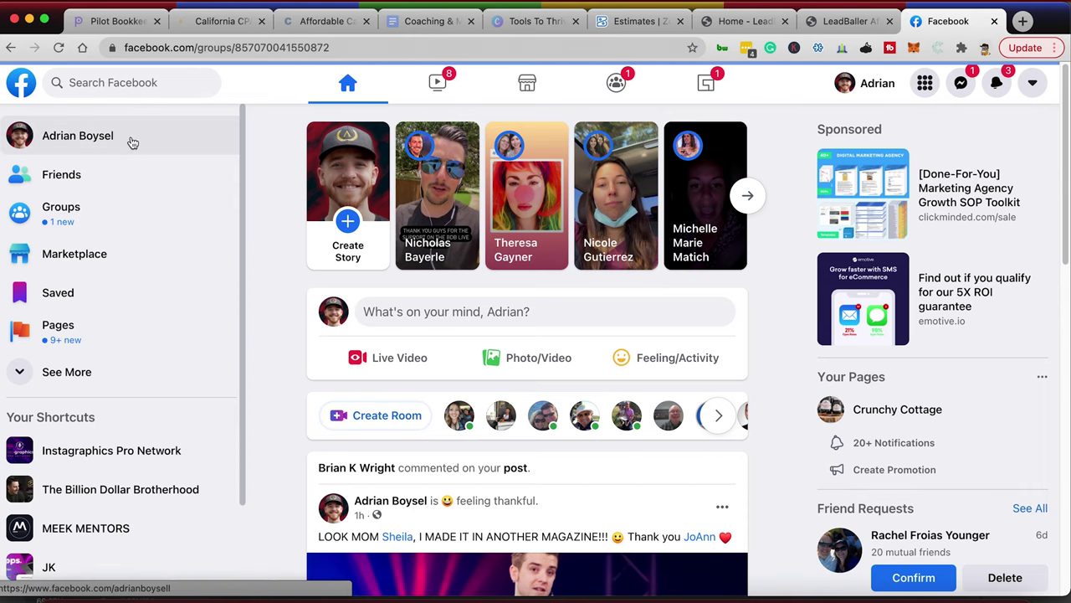
pyautogui.scroll(3, 490, 178)
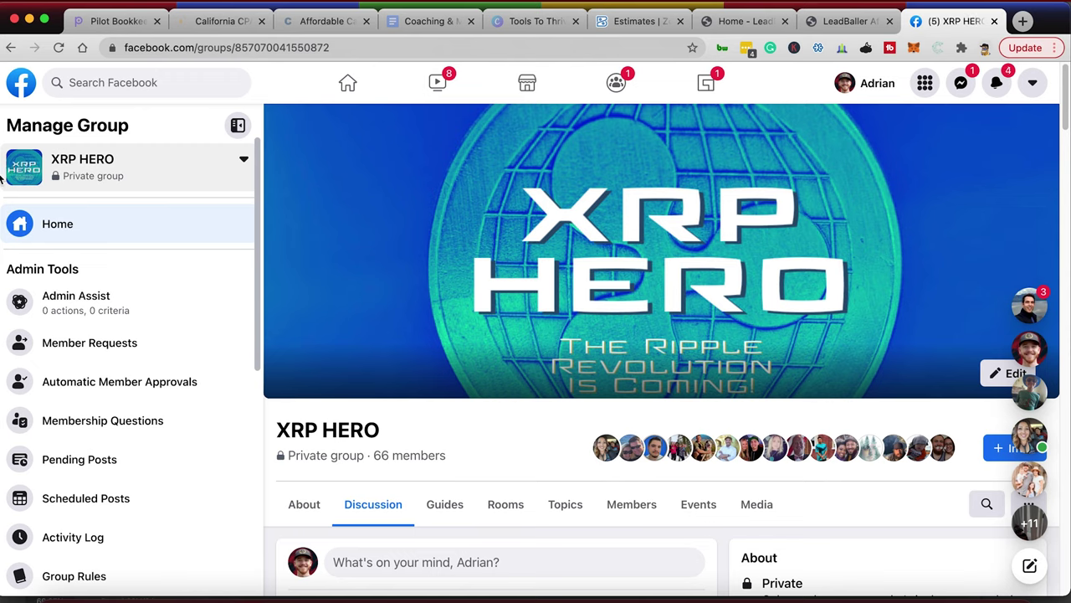
pyautogui.click(611, 268)
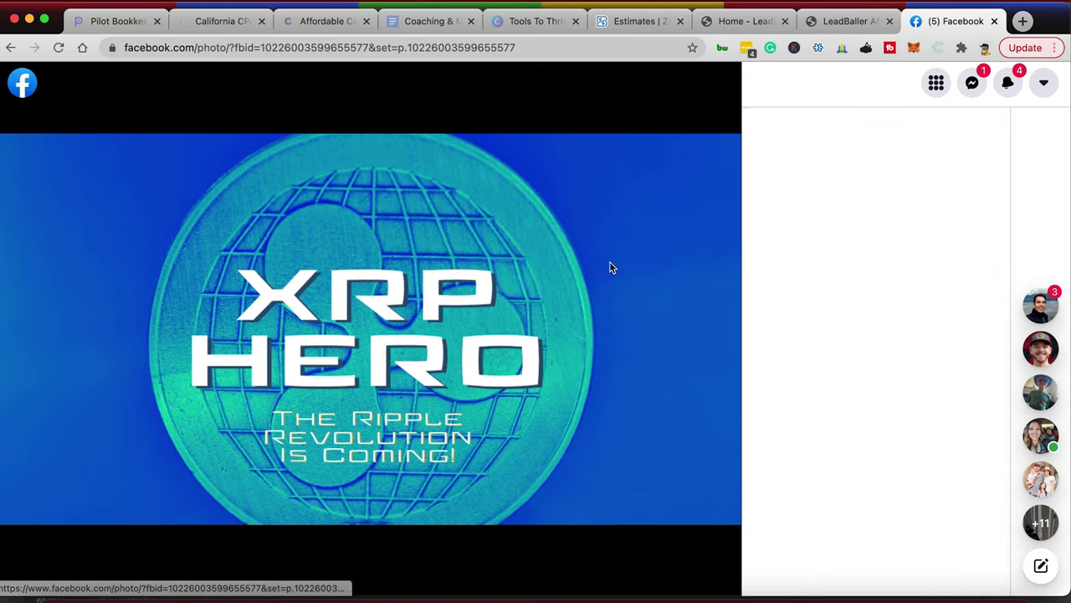
pyautogui.click(456, 272)
pyautogui.rightClick(456, 273)
pyautogui.click(509, 308)
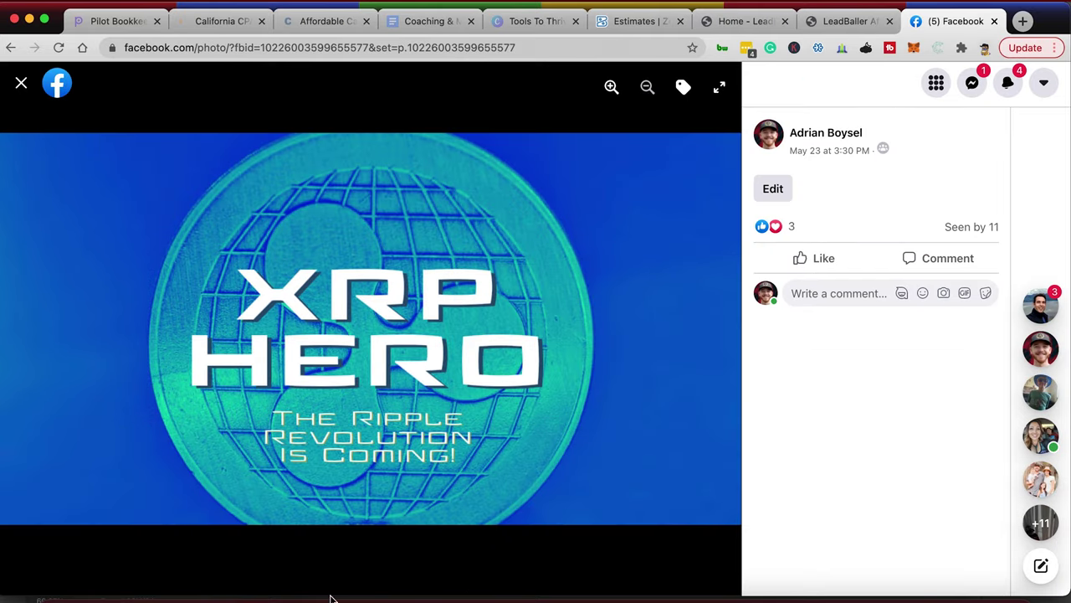
pyautogui.click(514, 594)
pyautogui.press('super+v')
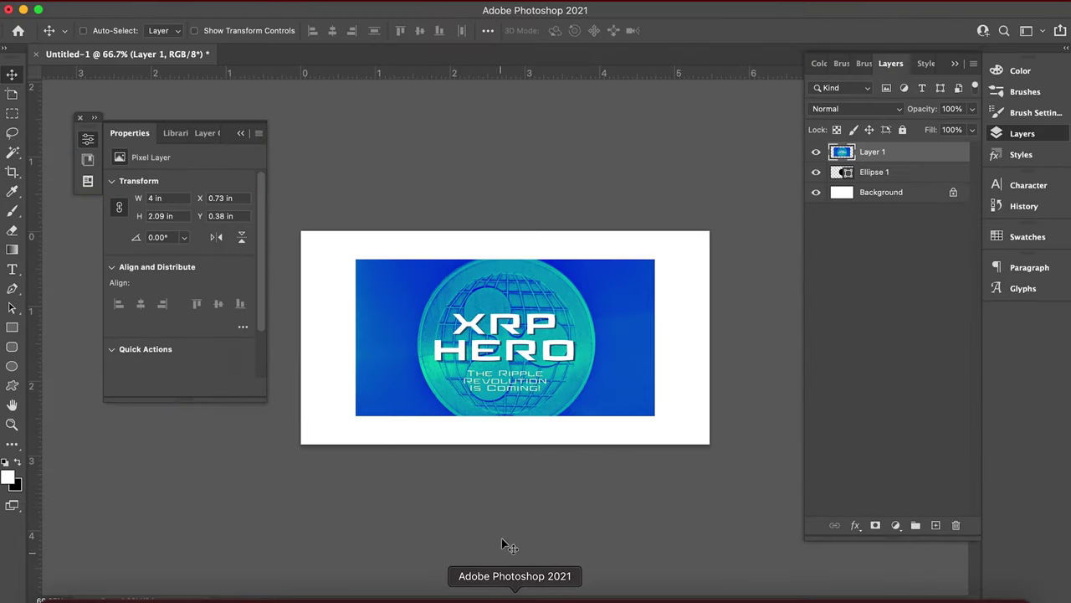
# - Free Transform the pasted XRP HERO image to stretch it over the full canvas height
pyautogui.press('super+t')
pyautogui.moveTo(506, 415); pyautogui.dragTo(502, 446)
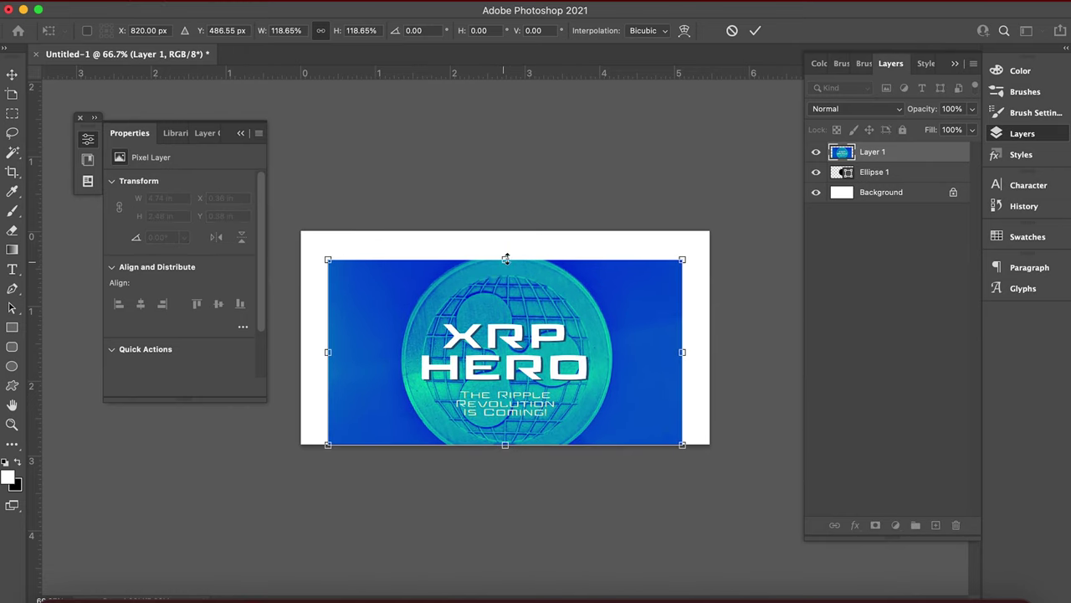
pyautogui.moveTo(505, 260); pyautogui.dragTo(506, 229)
pyautogui.press('Return')
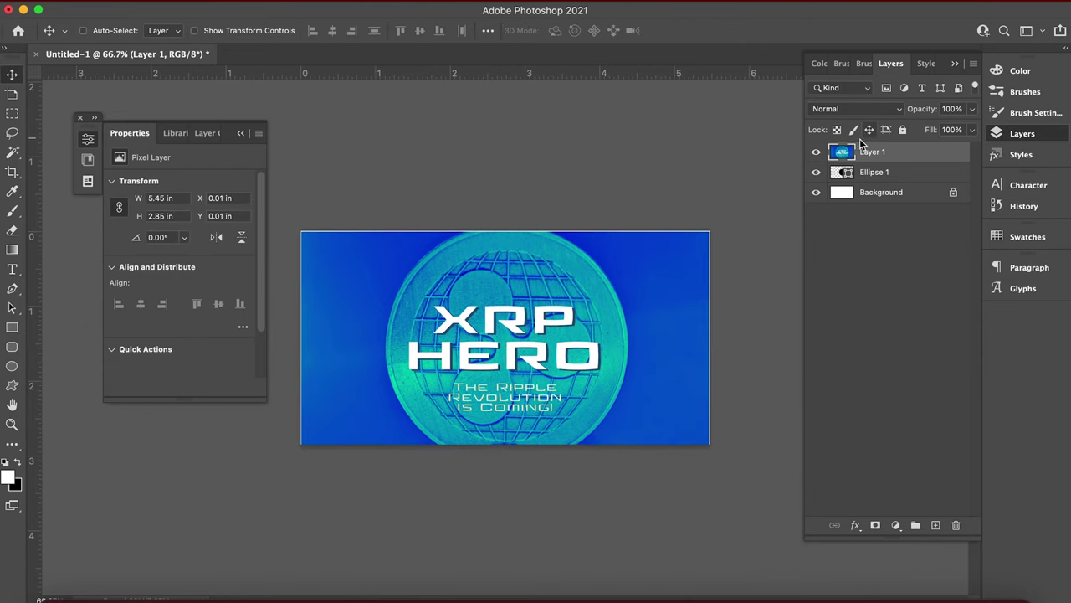
pyautogui.press('Up')
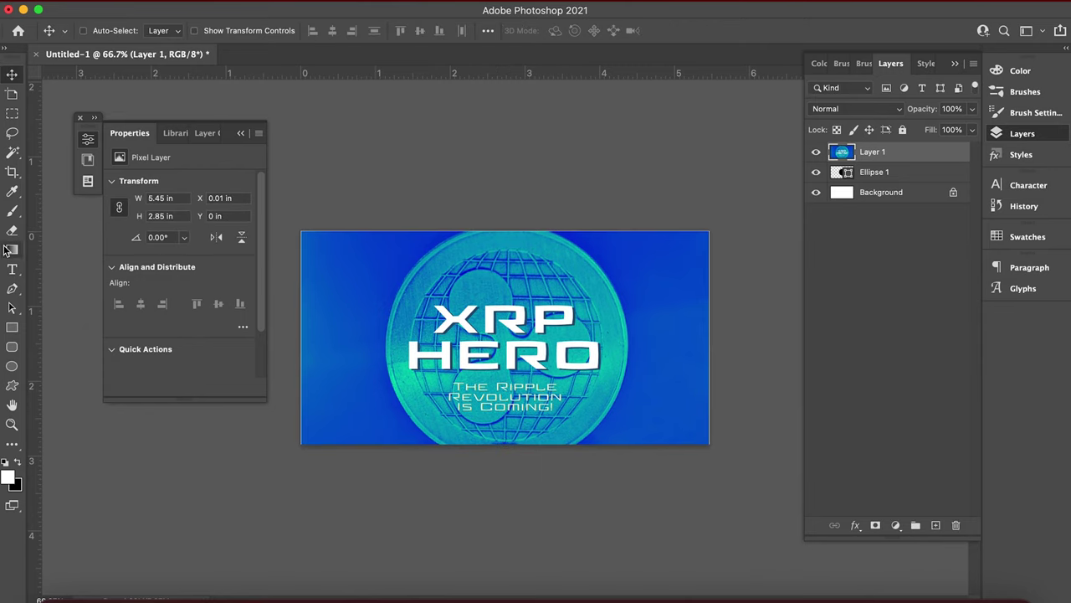
# - Add two vertical guides around the centre and a horizontal guide near the top, hiding the cover image
pyautogui.moveTo(34, 256); pyautogui.dragTo(402, 290)
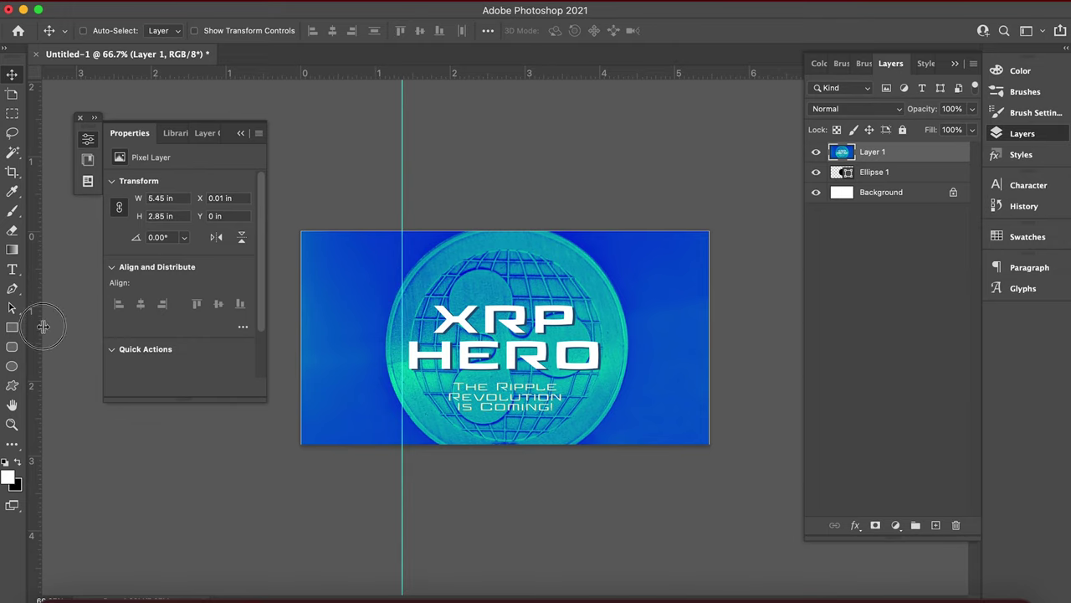
pyautogui.moveTo(43, 326); pyautogui.dragTo(605, 297)
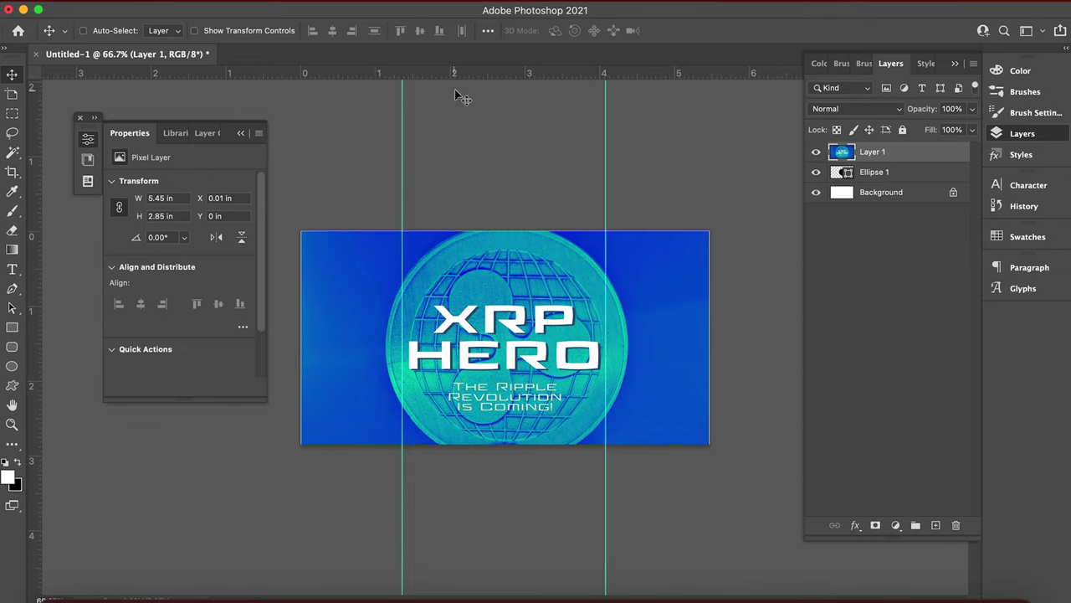
pyautogui.moveTo(459, 74); pyautogui.dragTo(455, 417)
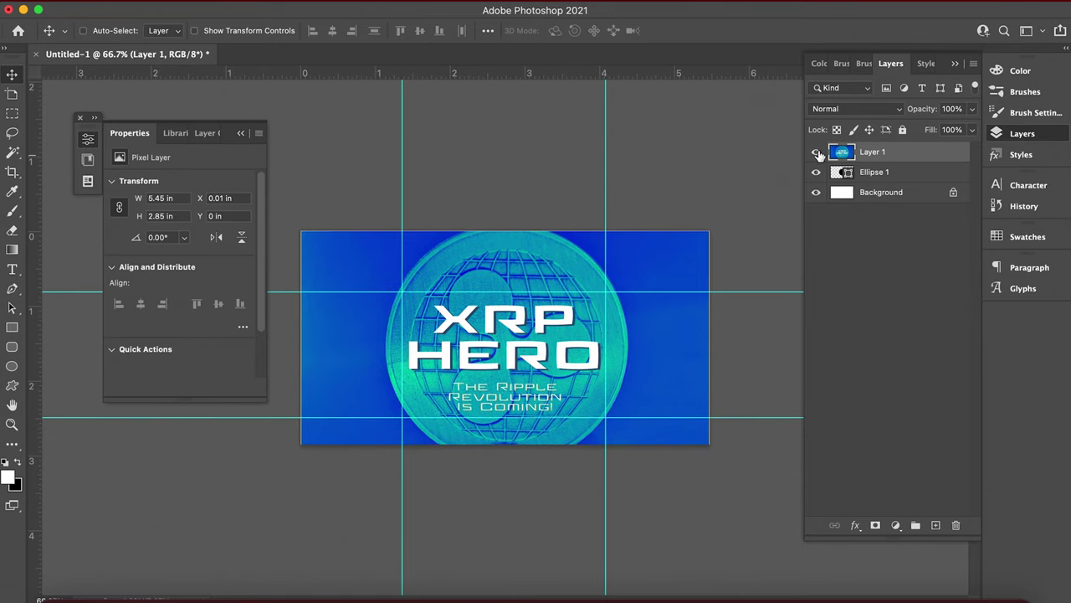
pyautogui.click(816, 153)
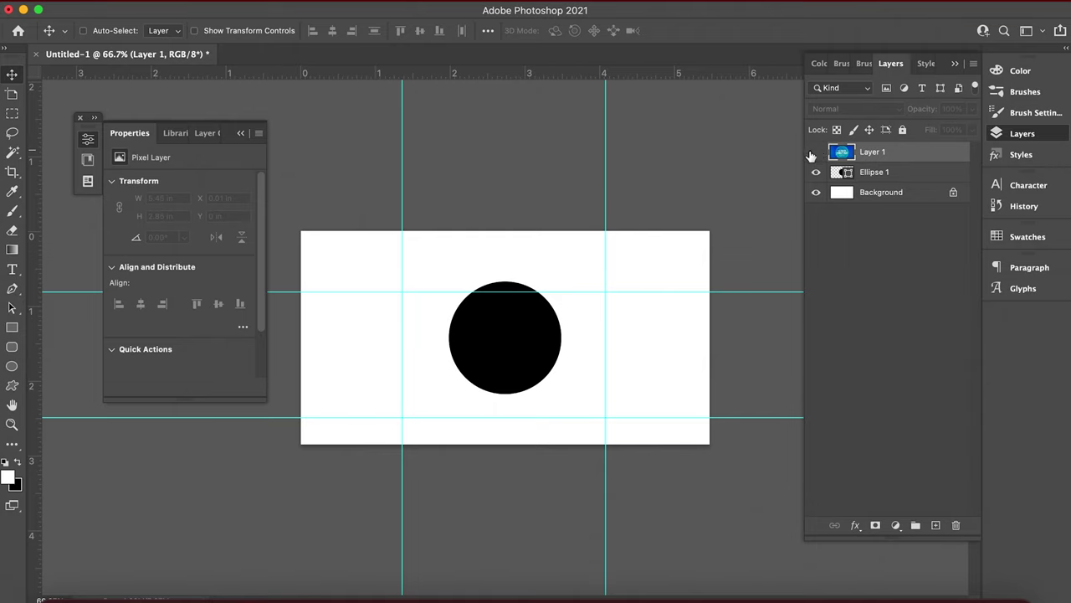
pyautogui.moveTo(566, 291); pyautogui.dragTo(567, 257)
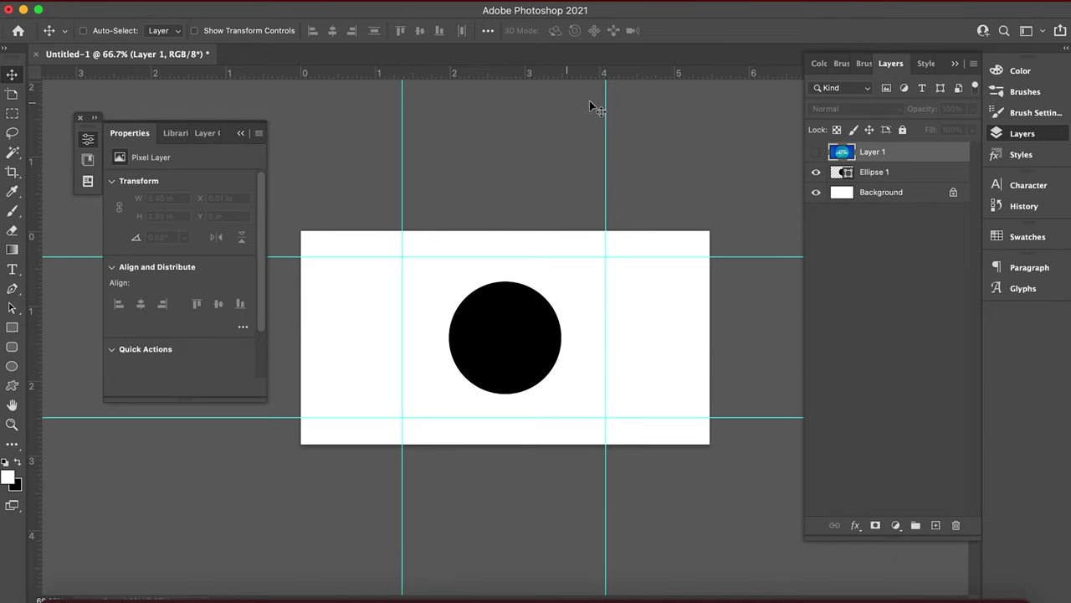
# - Scale the circle up to 140% and hide its layer
pyautogui.click(875, 173)
pyautogui.press('super+t')
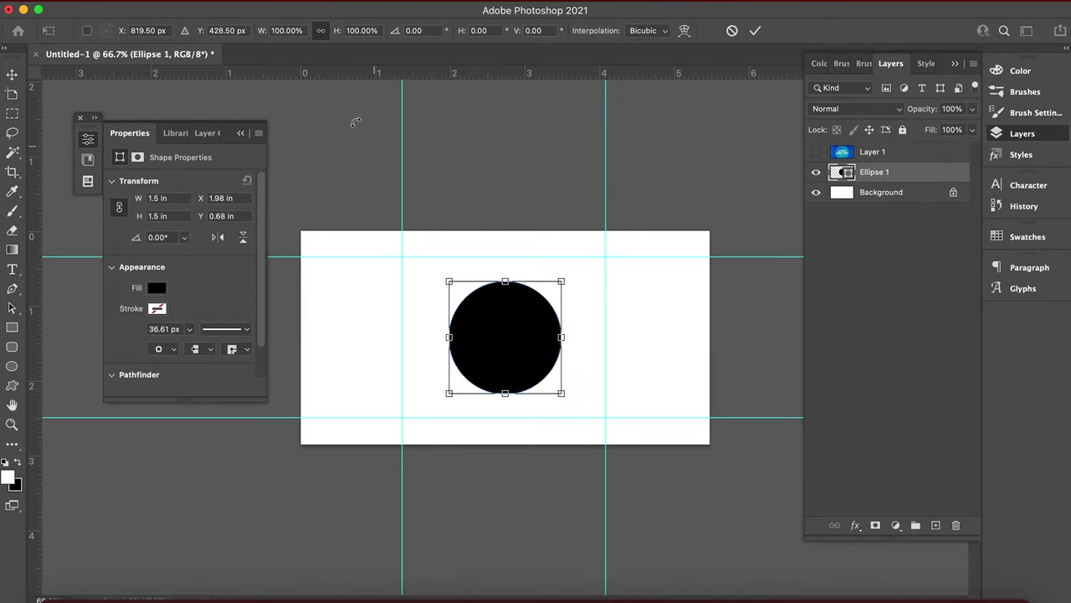
pyautogui.click(360, 31)
pyautogui.hotkey('shift', 'Up')
pyautogui.hotkey('shift', 'Up')
pyautogui.hotkey('shift', 'Up')
pyautogui.hotkey('shift', 'Up')
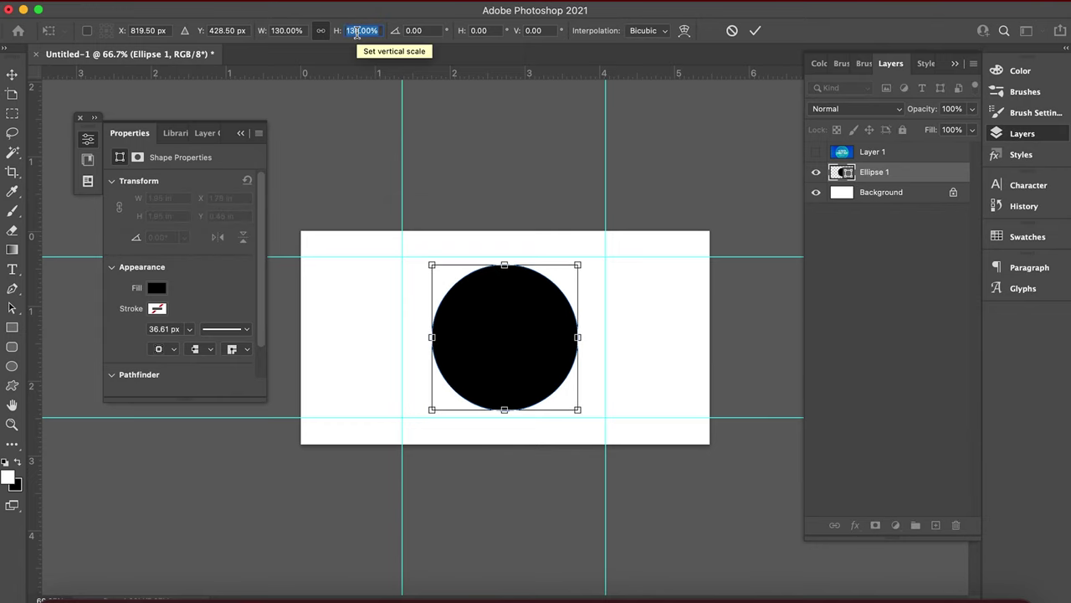
pyautogui.press('Return')
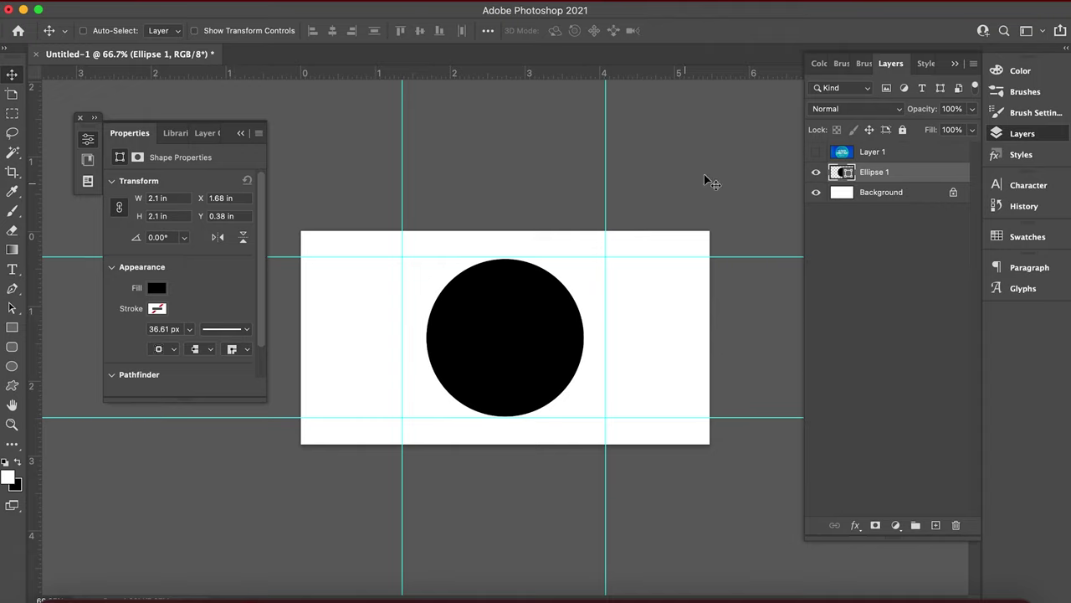
pyautogui.click(817, 172)
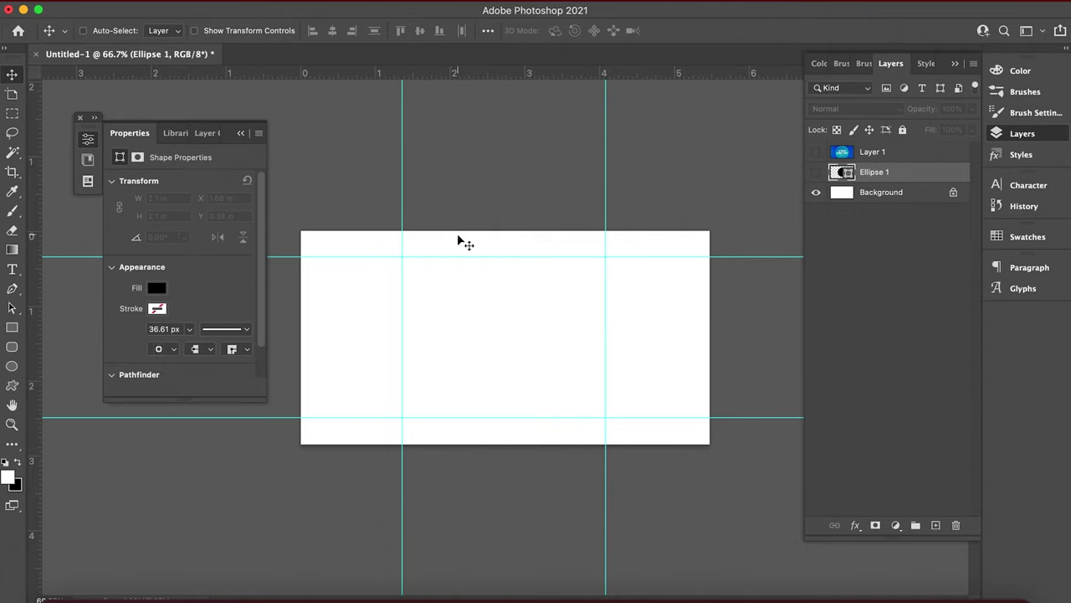
# - Type CRPYTO, DOMAIN and INVESTORS in a text box as three centred lines
pyautogui.click(11, 270)
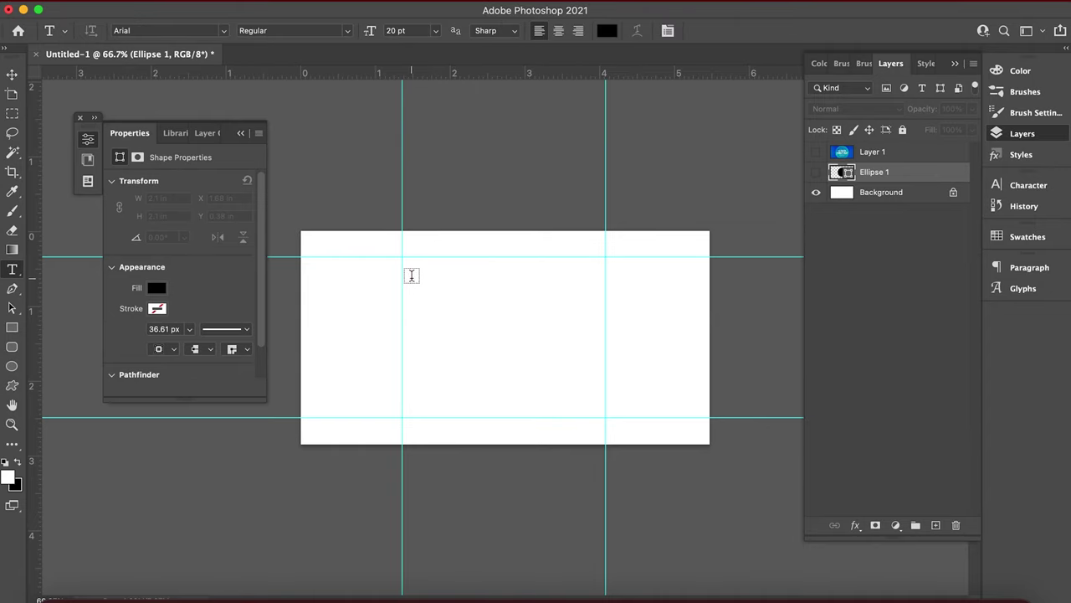
pyautogui.moveTo(411, 277); pyautogui.dragTo(600, 399)
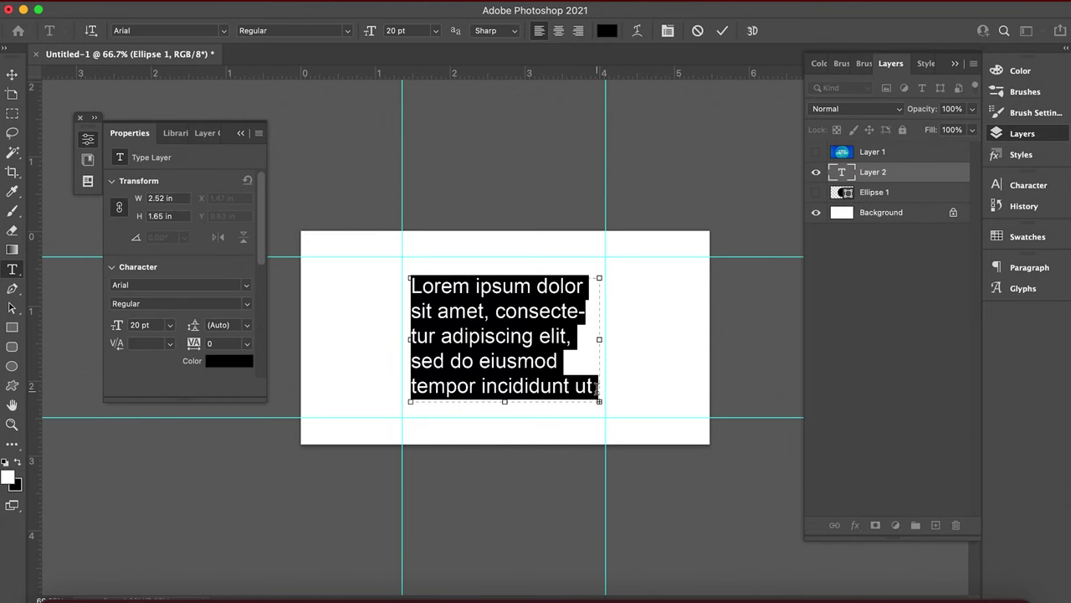
pyautogui.write('DOMAIN')
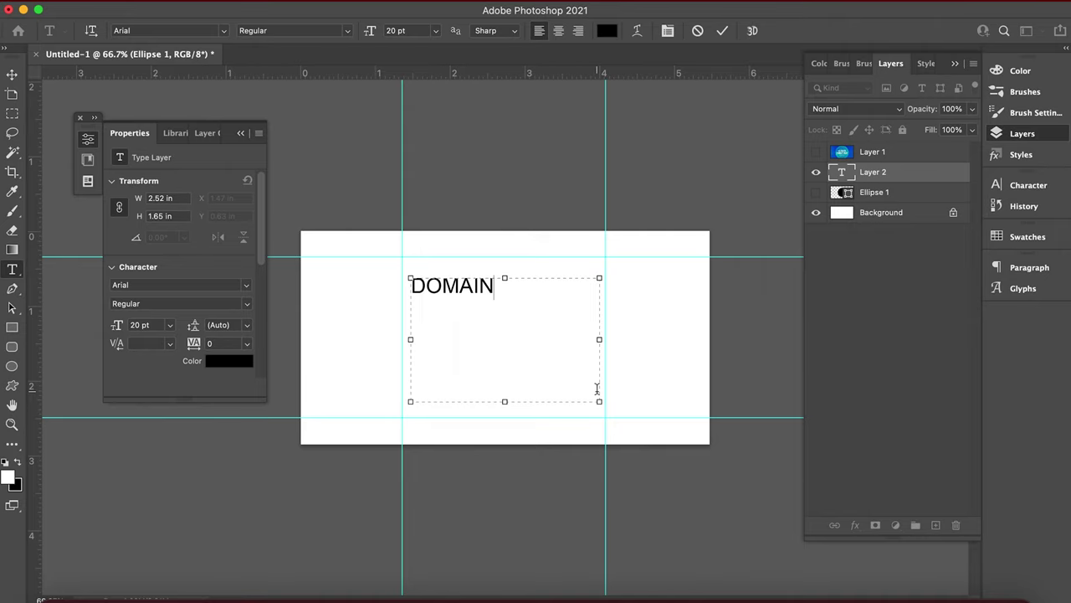
pyautogui.press('Return')
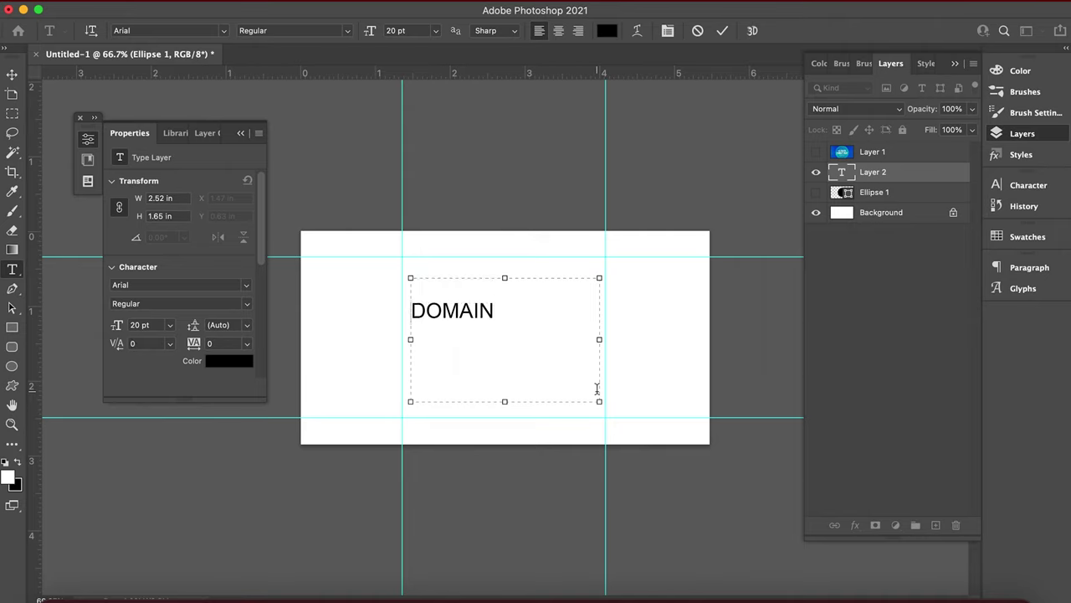
pyautogui.write('CRPYTO')
pyautogui.click(597, 388)
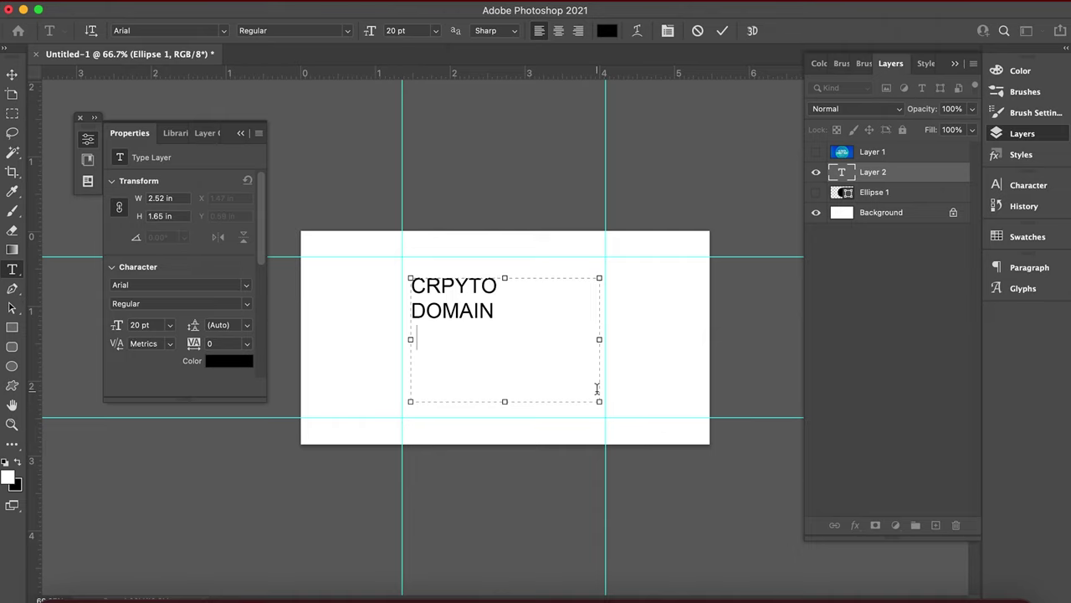
pyautogui.write('INVESTORS')
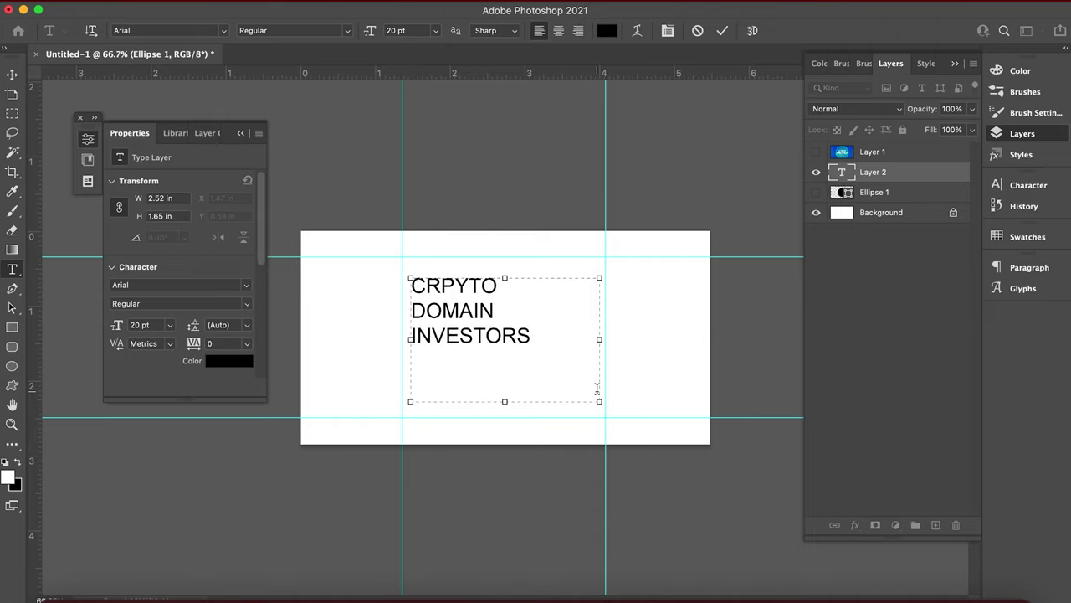
pyautogui.hotkey('shift', 'Up')
pyautogui.hotkey('shift', 'Up')
pyautogui.hotkey('shift', 'Up')
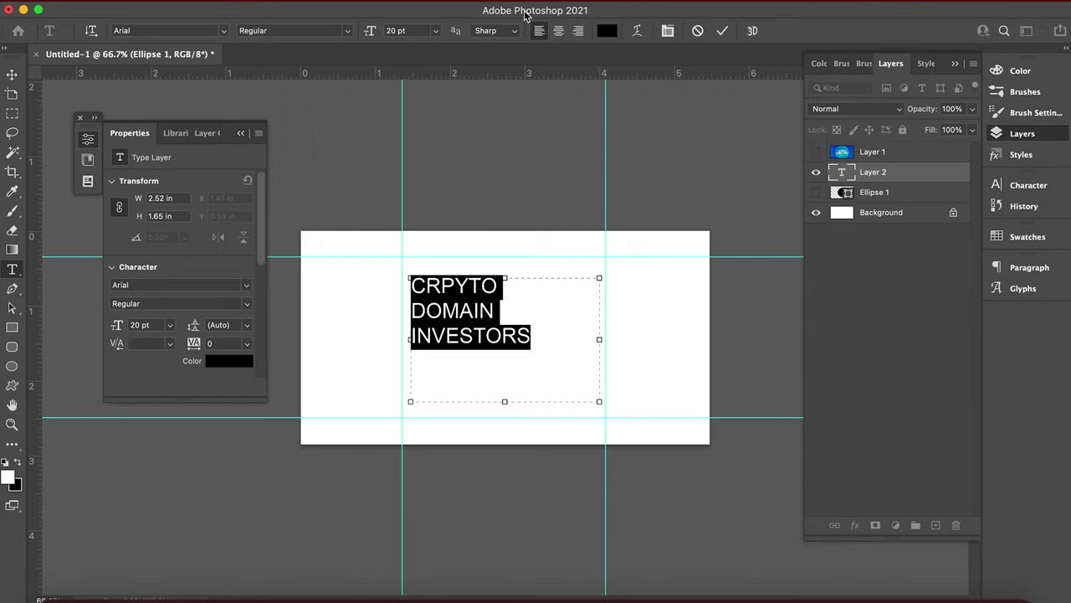
pyautogui.click(558, 30)
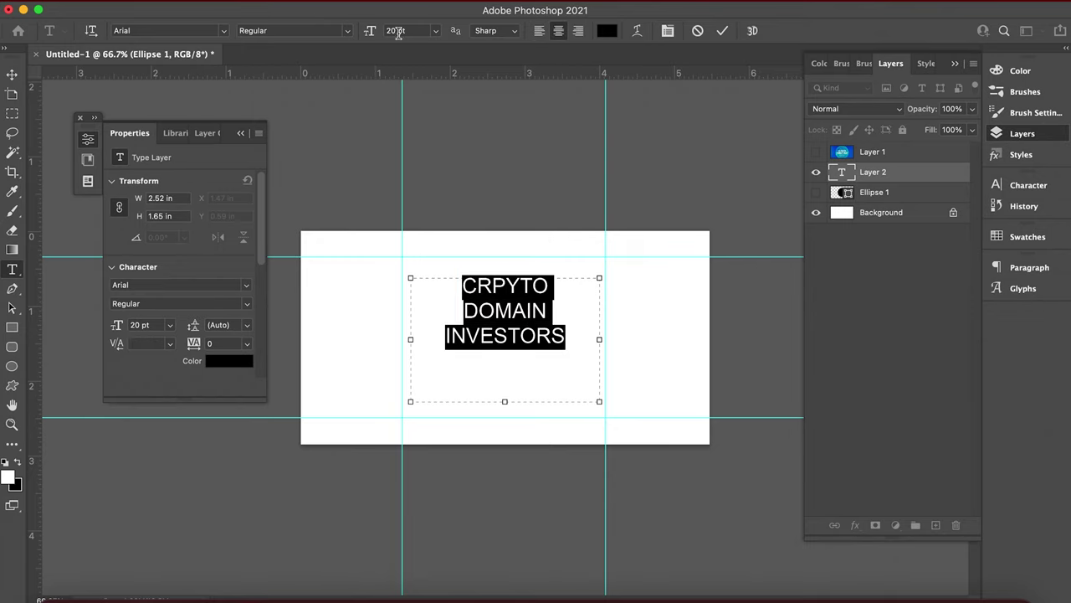
# - Raise the text to 27 pt and enlarge DOMAIN to 39 pt
pyautogui.press('Up')
pyautogui.press('Up')
pyautogui.press('Up')
pyautogui.press('Up')
pyautogui.press('Up')
pyautogui.press('Up')
pyautogui.press('Up')
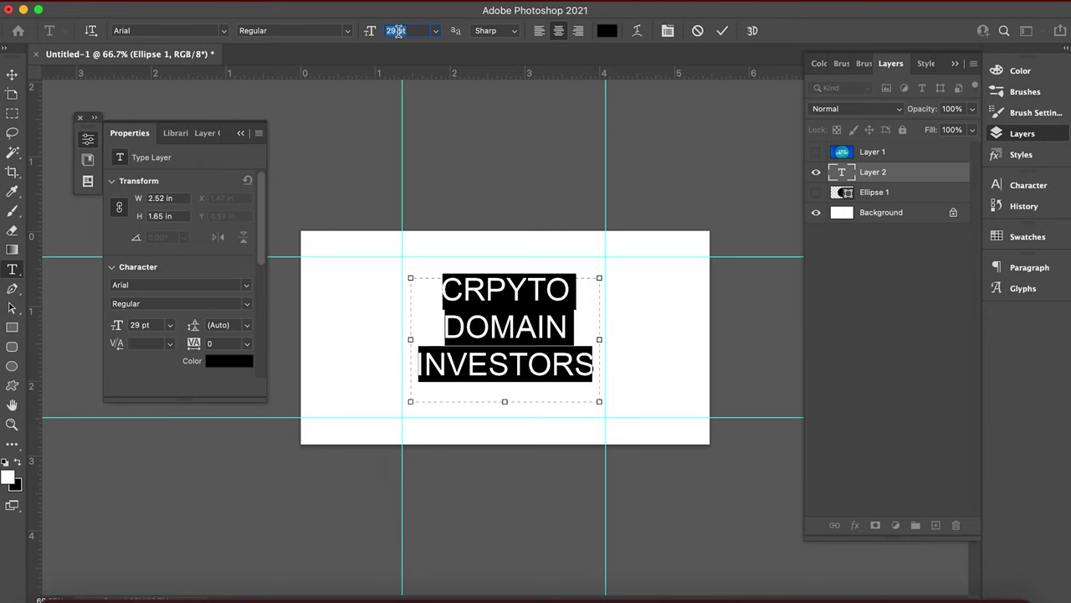
pyautogui.click(455, 304)
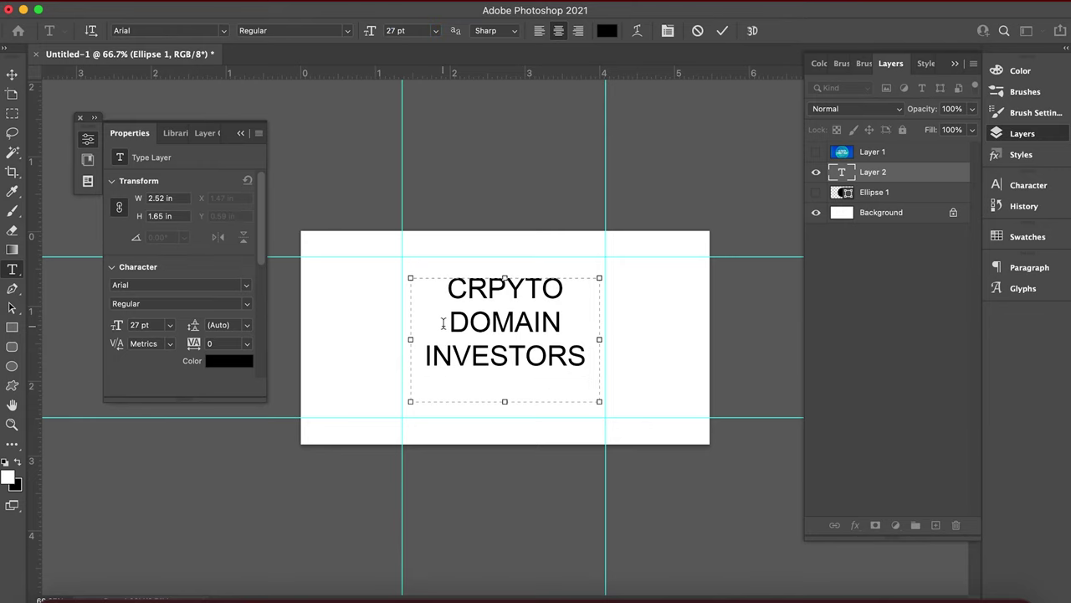
pyautogui.moveTo(449, 321); pyautogui.dragTo(566, 316)
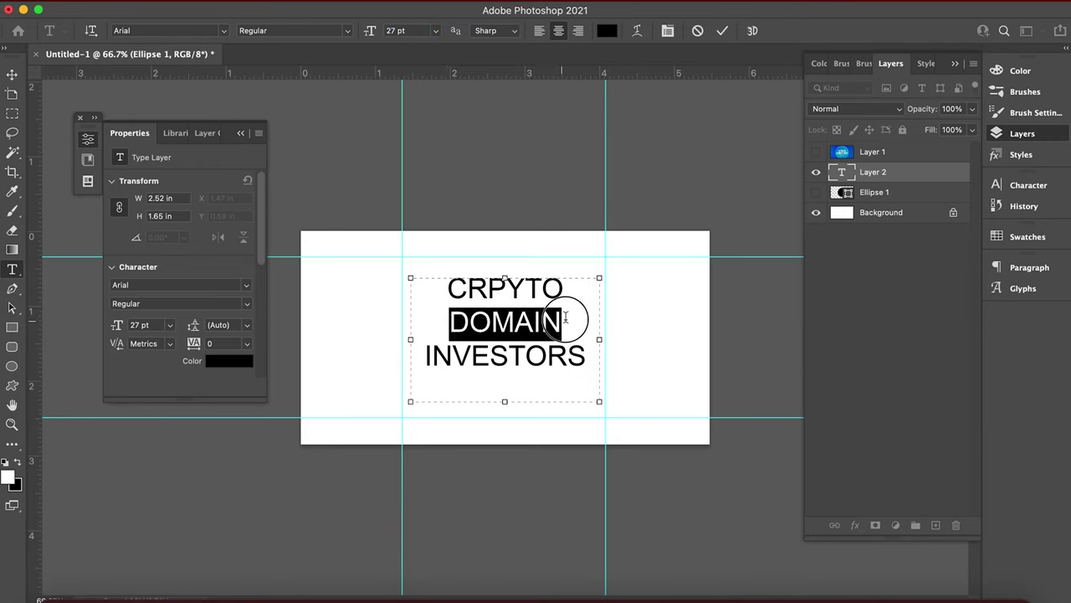
pyautogui.click(416, 31)
pyautogui.hotkey('shift', 'Up')
pyautogui.hotkey('shift', 'Up')
pyautogui.hotkey('shift', 'Down')
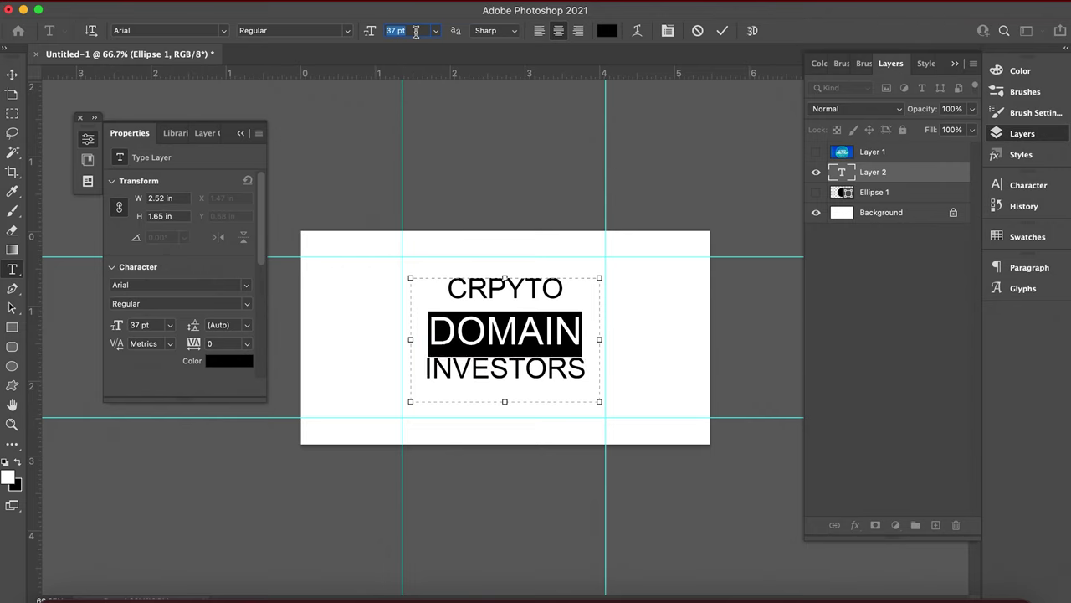
pyautogui.press('Up')
pyautogui.press('Up')
# - Correct CRPYTO to CRYPTO and enlarge it to 38 pt
pyautogui.click(458, 329)
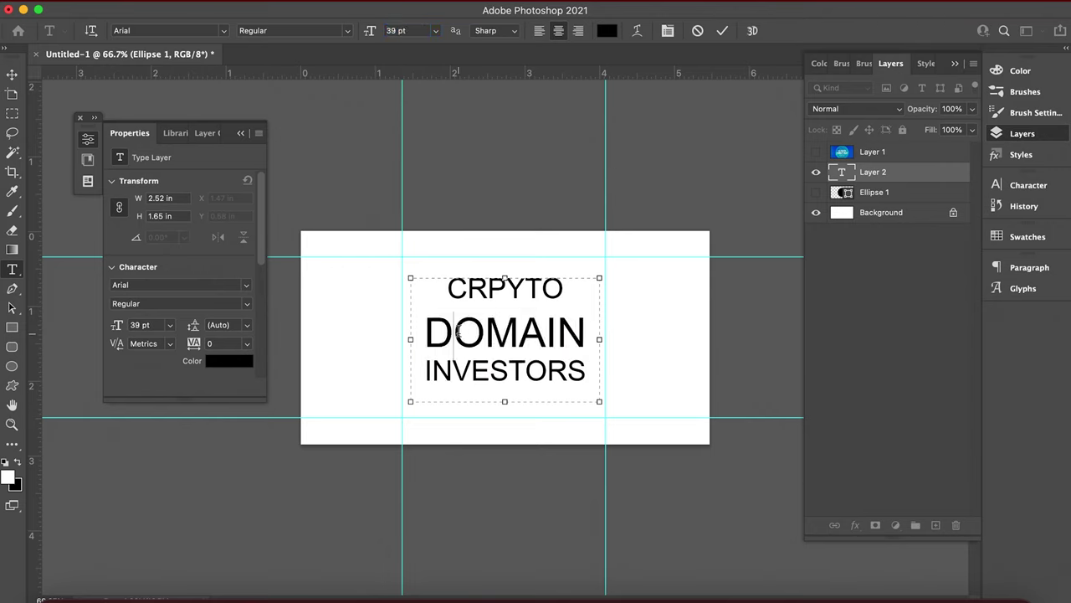
pyautogui.click(446, 288)
pyautogui.click(559, 280)
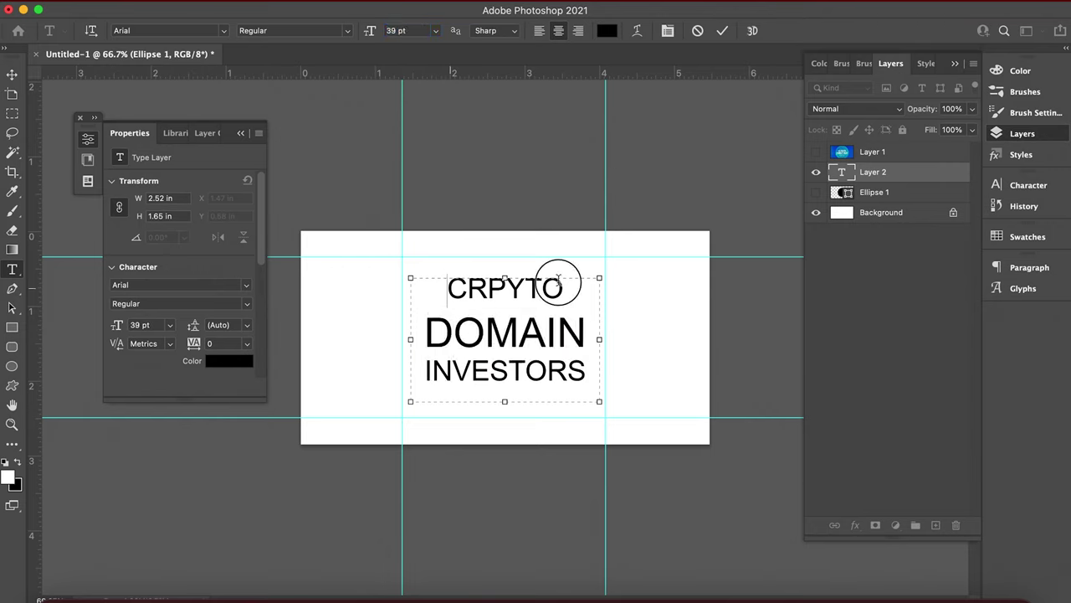
pyautogui.doubleClick(506, 285)
pyautogui.write('CRYPTO')
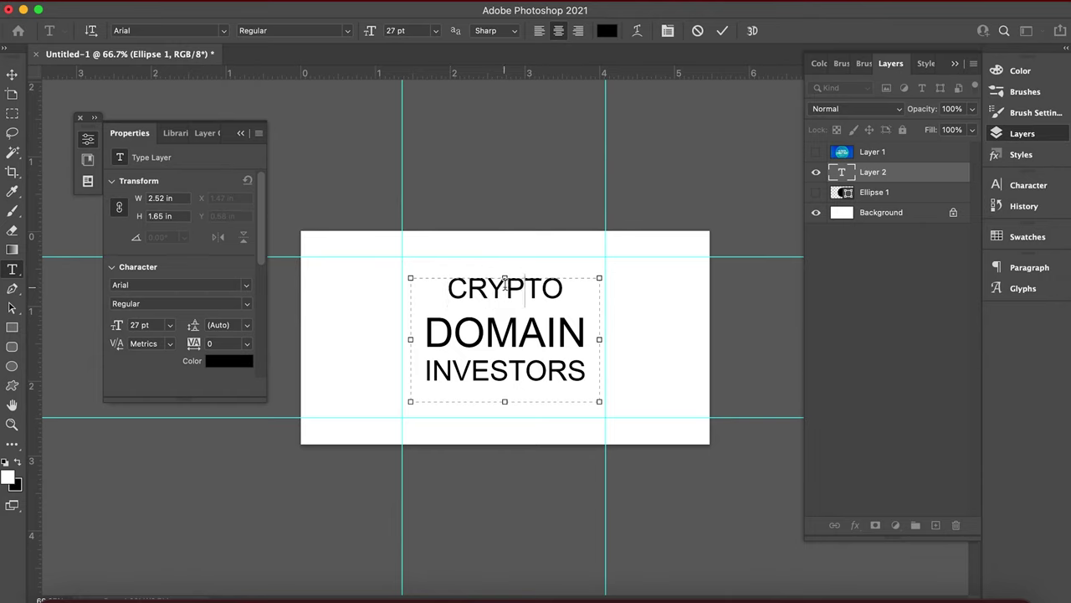
pyautogui.moveTo(559, 284); pyautogui.dragTo(438, 291)
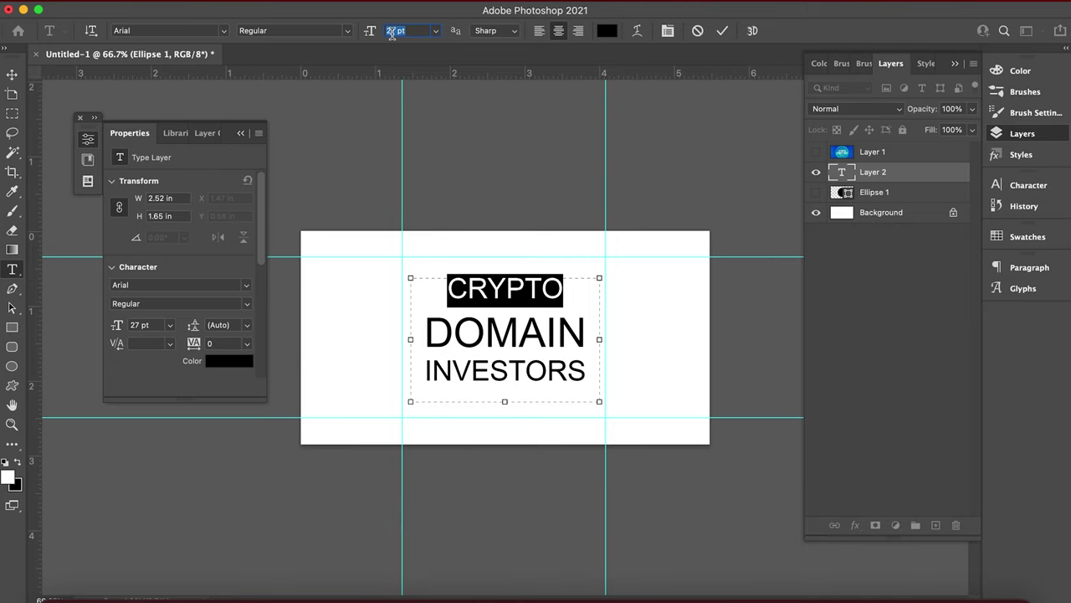
pyautogui.hotkey('shift', 'Up')
pyautogui.press('Up')
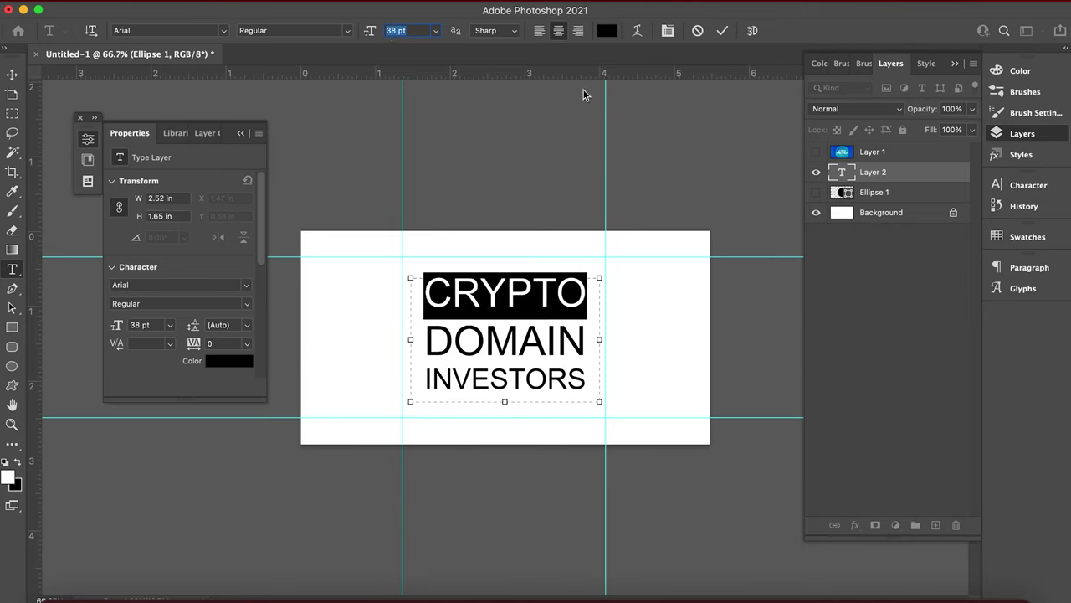
pyautogui.click(842, 174)
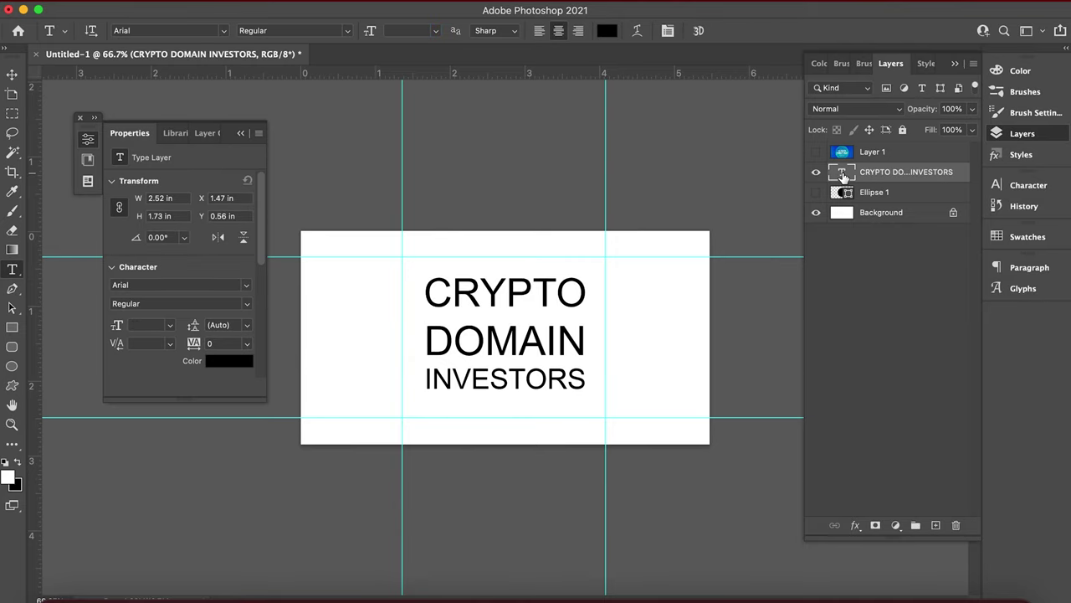
# - Set the leading to 32 pt for DOMAIN and 24 pt for INVESTORS
pyautogui.doubleClick(843, 174)
pyautogui.click(596, 340)
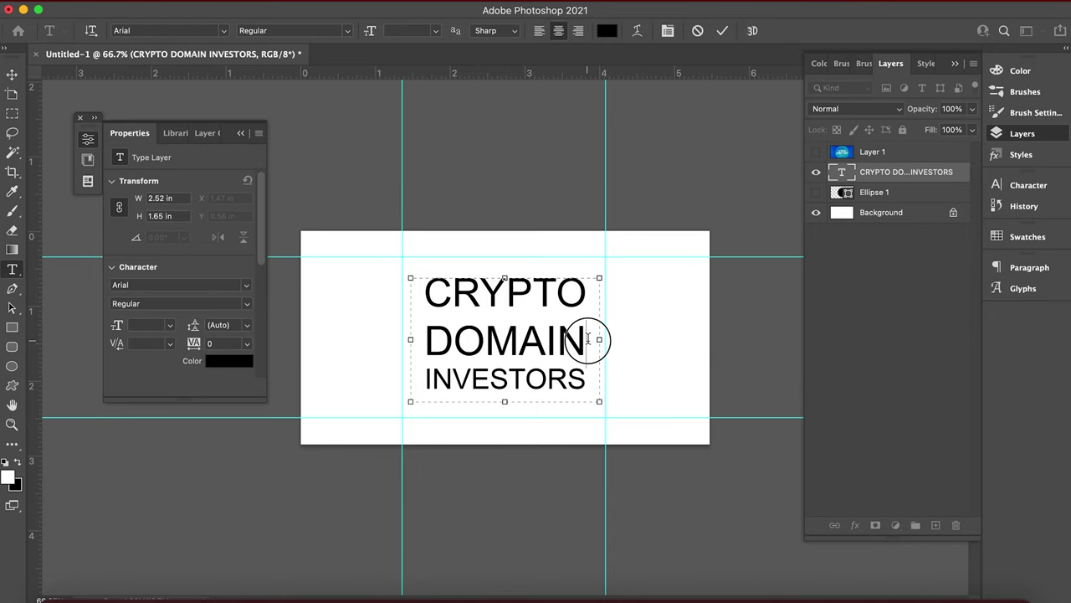
pyautogui.keyDown('shift'); pyautogui.click(423, 334); pyautogui.keyUp('shift')
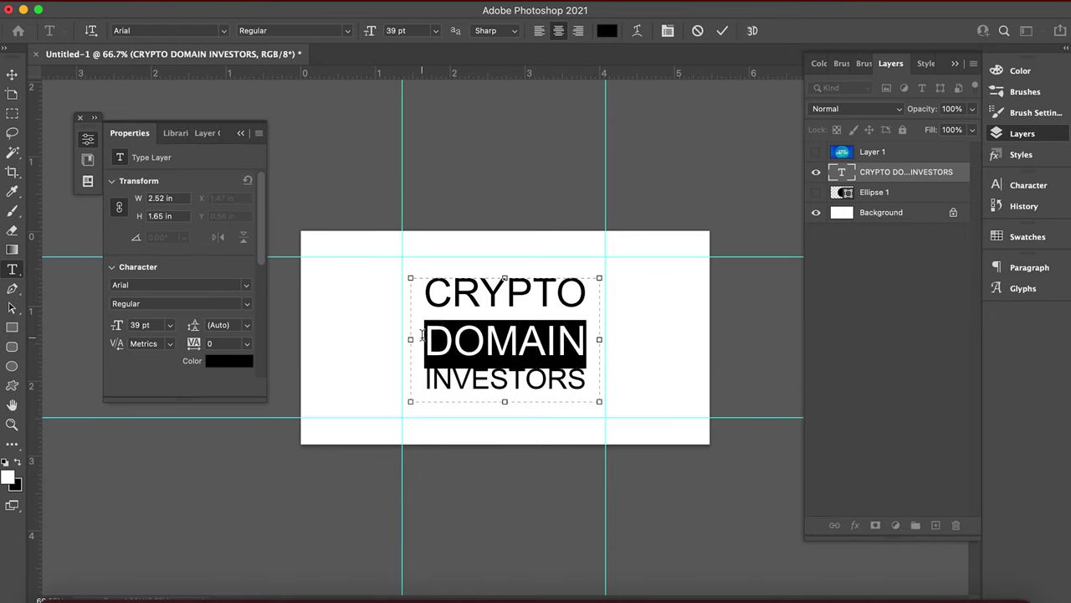
pyautogui.hotkey('alt', 'Up')
pyautogui.hotkey('alt', 'Up')
pyautogui.hotkey('alt', 'Up')
pyautogui.hotkey('alt', 'Up')
pyautogui.hotkey('alt', 'Up')
pyautogui.hotkey('alt', 'Up')
pyautogui.hotkey('alt', 'Up')
pyautogui.hotkey('alt', 'Up')
pyautogui.hotkey('alt', 'Up')
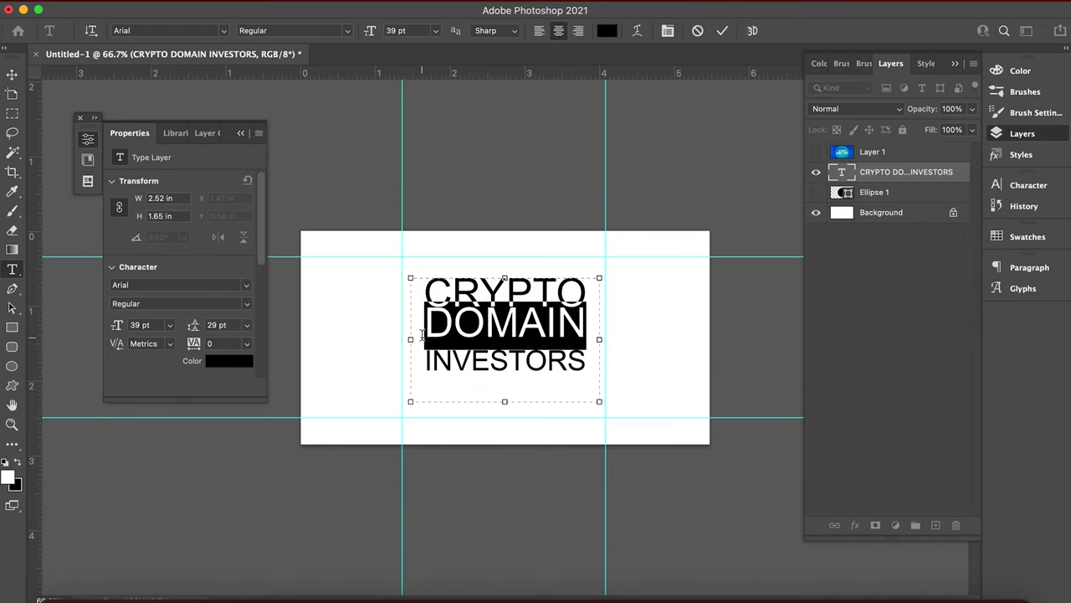
pyautogui.hotkey('alt', 'Down')
pyautogui.hotkey('alt', 'Down')
pyautogui.hotkey('alt', 'Down')
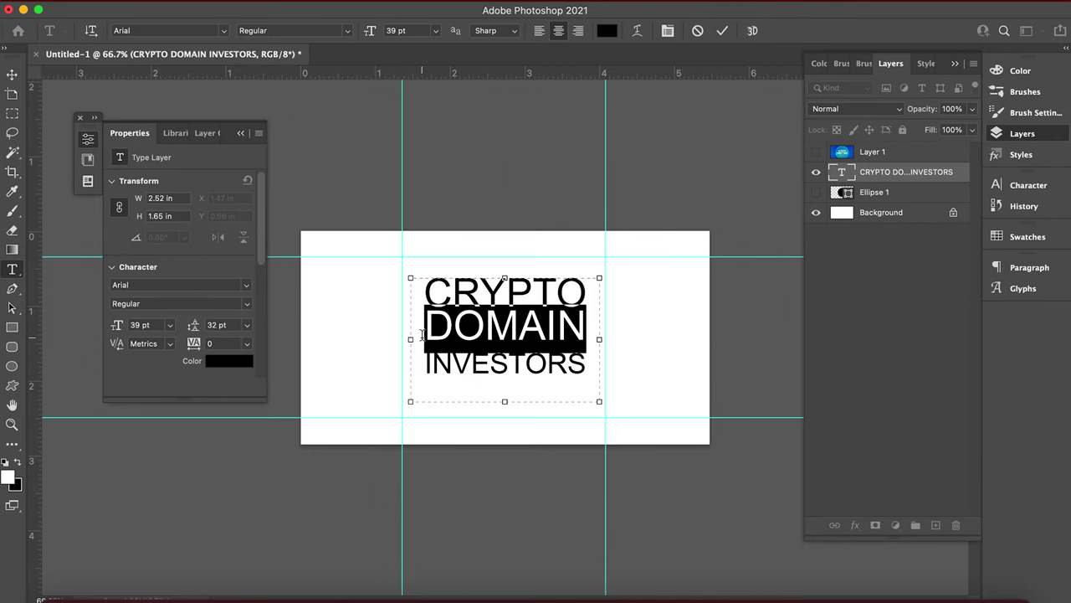
pyautogui.press('Right')
pyautogui.hotkey('shift', 'Down')
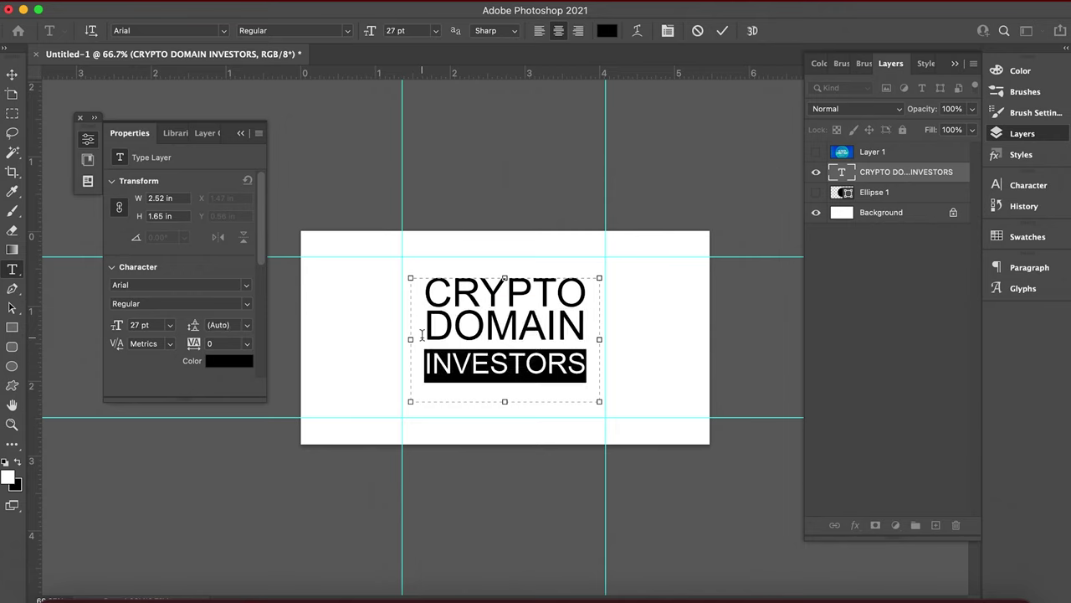
pyautogui.hotkey('alt', 'Up')
pyautogui.hotkey('alt', 'Up')
pyautogui.hotkey('alt', 'Up')
pyautogui.hotkey('alt', 'Up')
pyautogui.hotkey('alt', 'Up')
pyautogui.hotkey('alt', 'Up')
pyautogui.hotkey('alt', 'Up')
pyautogui.hotkey('alt', 'Up')
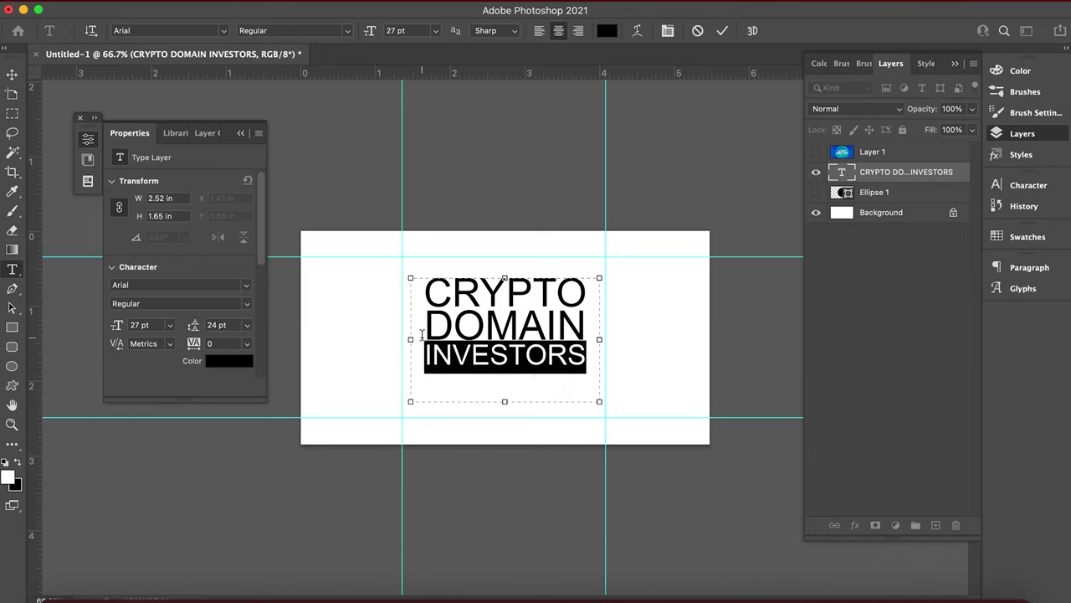
# - Move the CRYPTO DOMAIN INVESTORS title down about 0.23 in to Y 0.8 in
pyautogui.click(854, 156)
pyautogui.press('v')
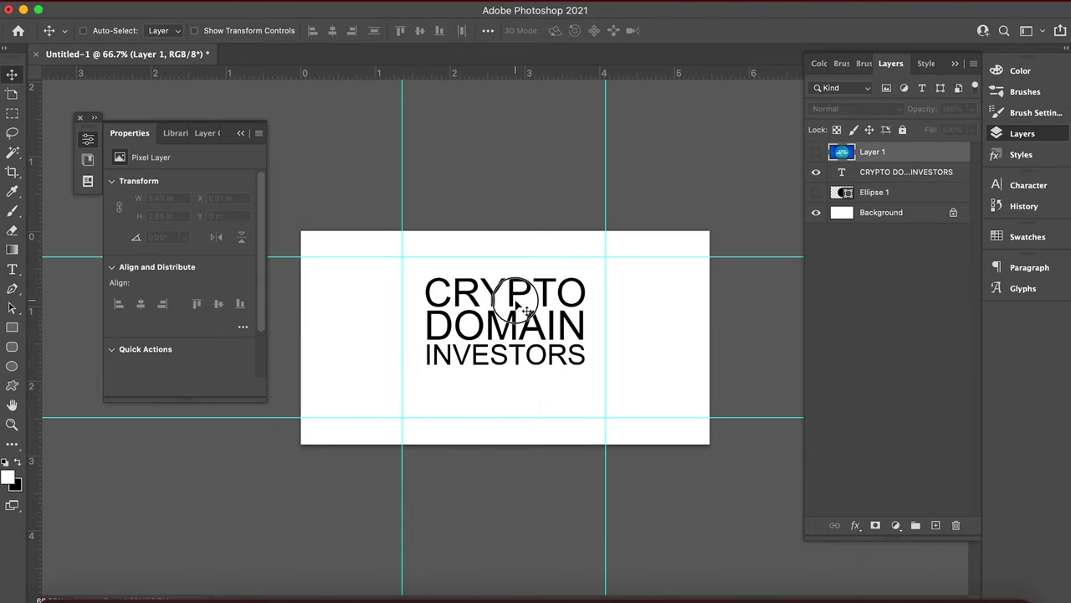
pyautogui.moveTo(519, 301)
pyautogui.mouseDown()
pyautogui.moveTo(526, 328)
pyautogui.moveTo(530, 318)
pyautogui.mouseUp()
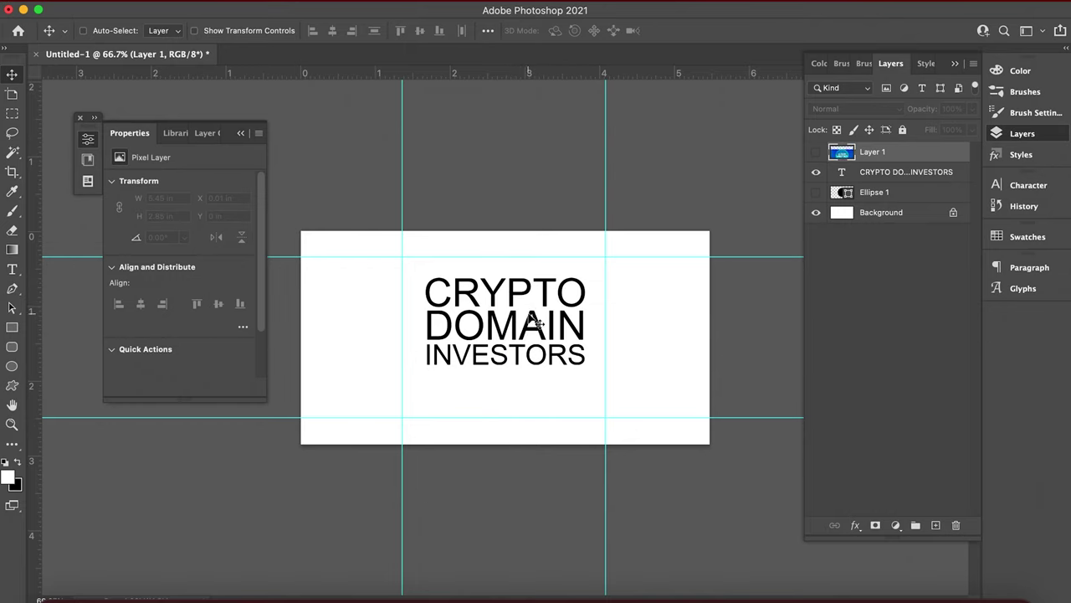
pyautogui.click(904, 175)
pyautogui.moveTo(543, 295); pyautogui.dragTo(541, 312)
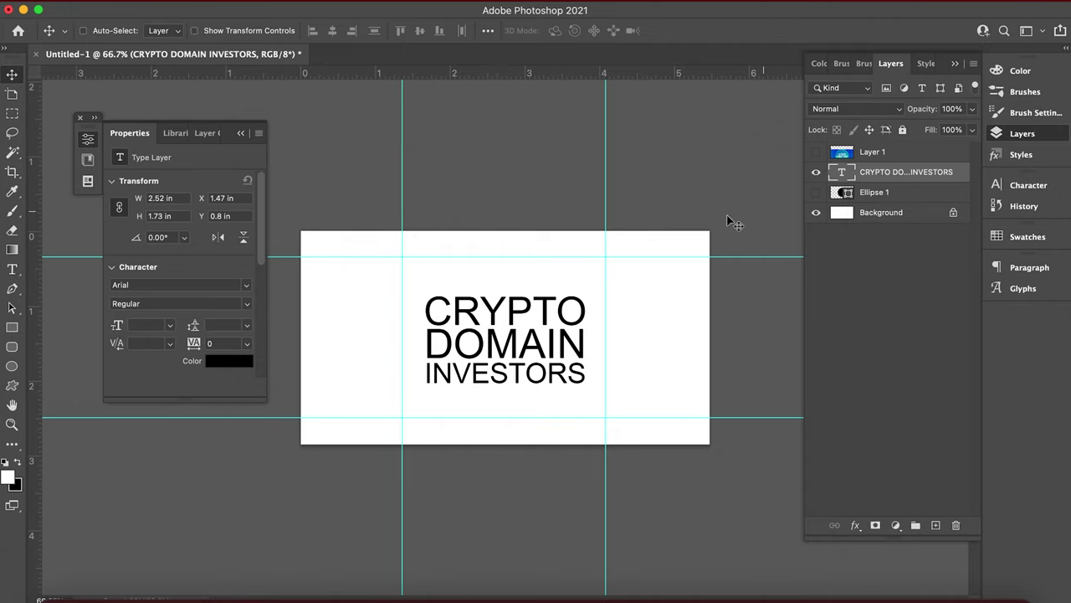
pyautogui.click(879, 215)
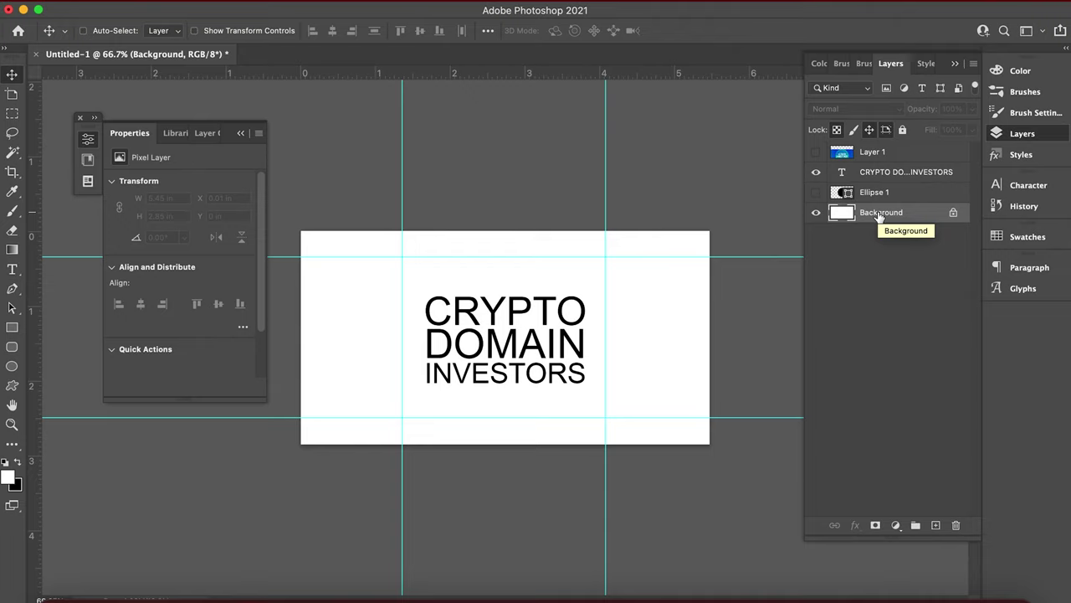
# - Fill the background black and recolour the title text cyan #00eaff
pyautogui.press('super+BackSpace')
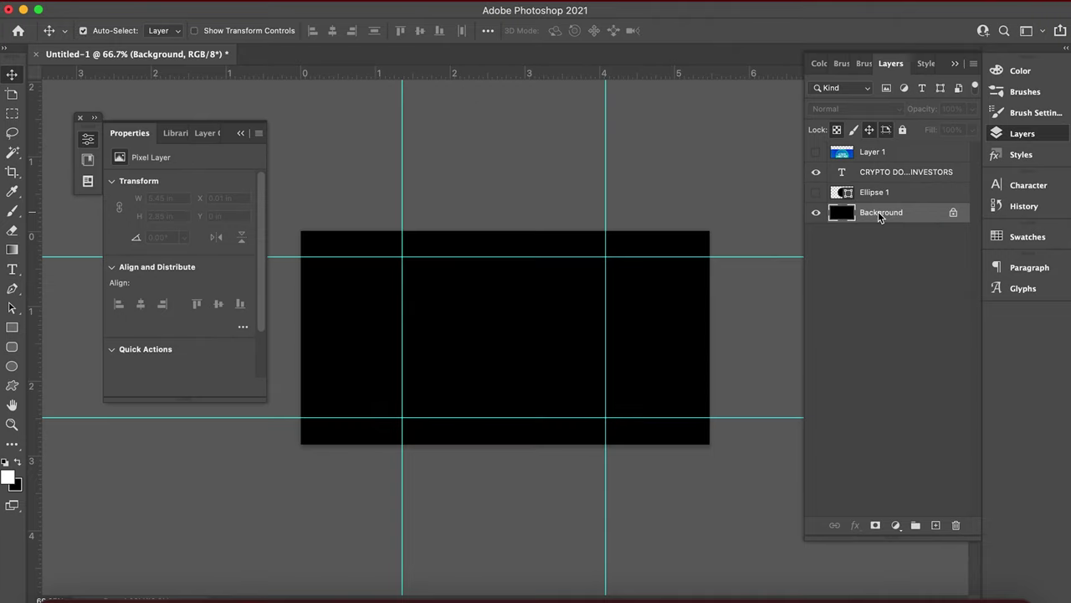
pyautogui.click(854, 174)
pyautogui.press('t')
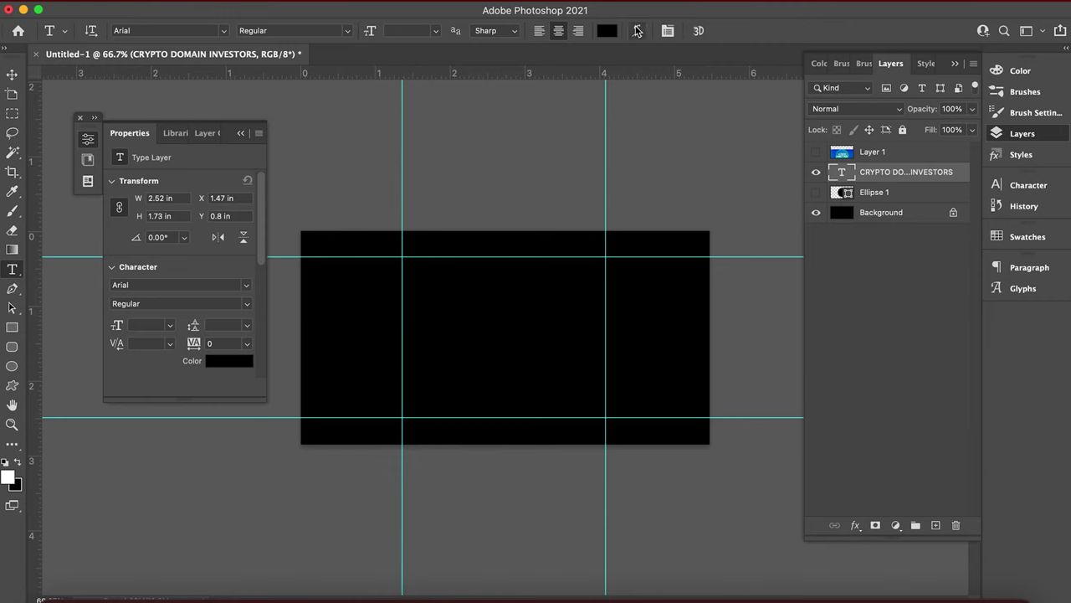
pyautogui.click(609, 31)
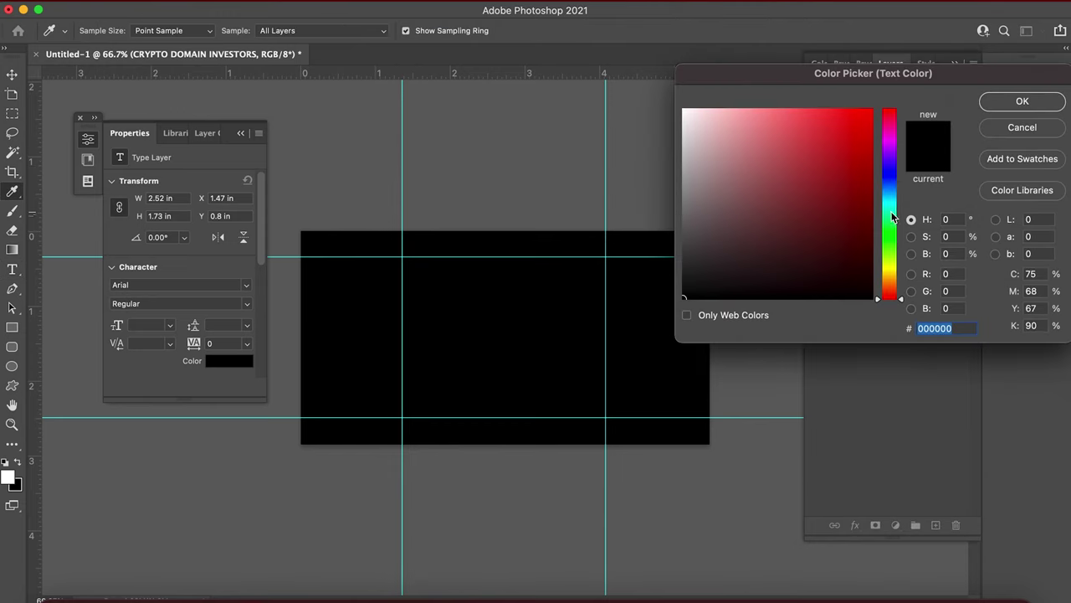
pyautogui.moveTo(891, 229); pyautogui.dragTo(889, 201)
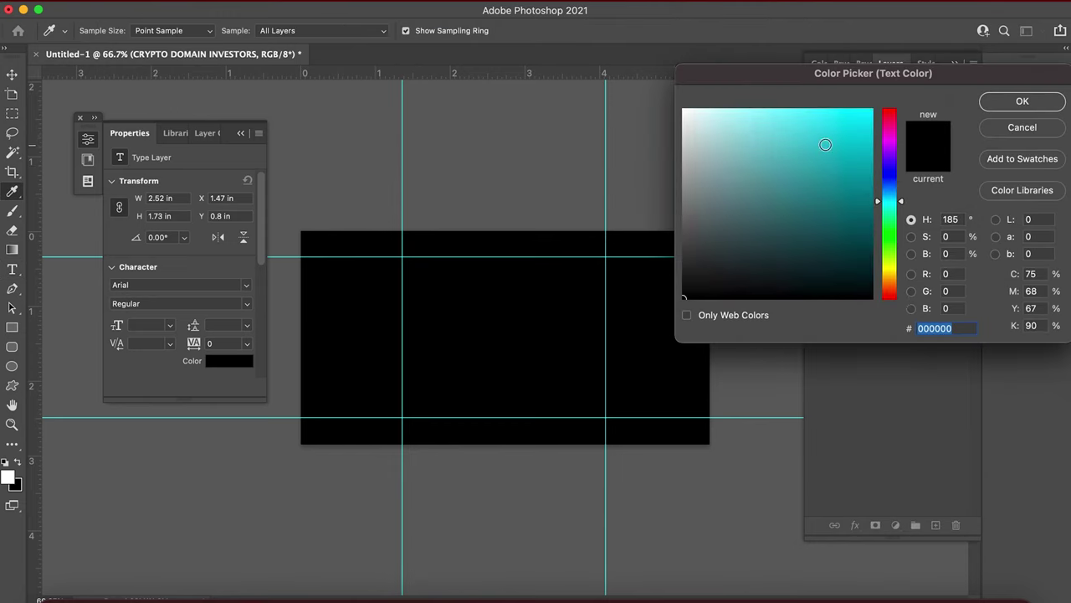
pyautogui.moveTo(832, 143); pyautogui.dragTo(938, 95)
pyautogui.click(1022, 102)
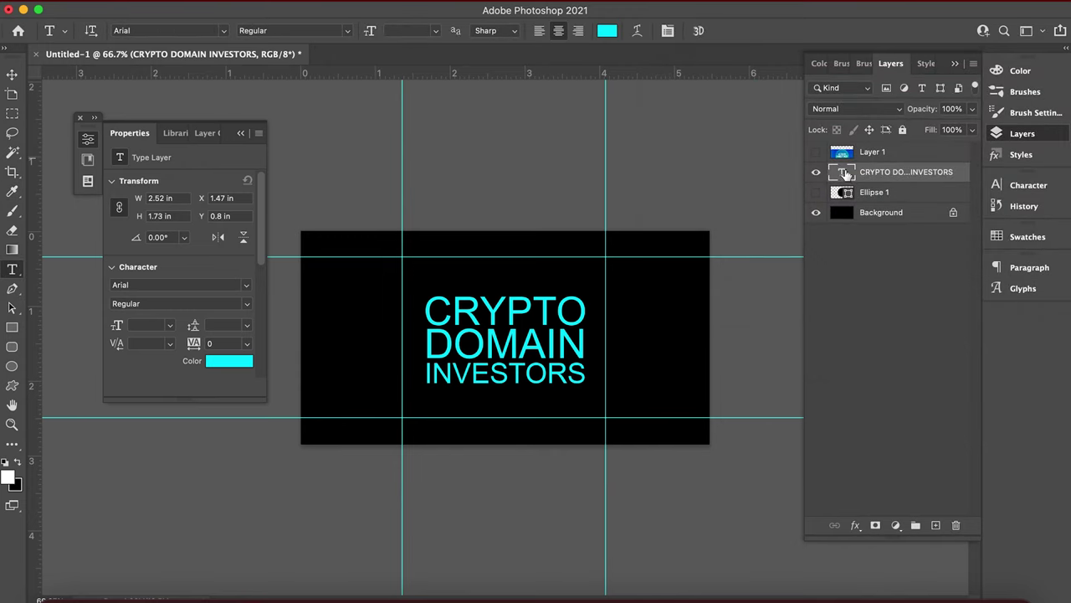
# - Select the word INVESTORS and bring up the Character settings
pyautogui.click(472, 350)
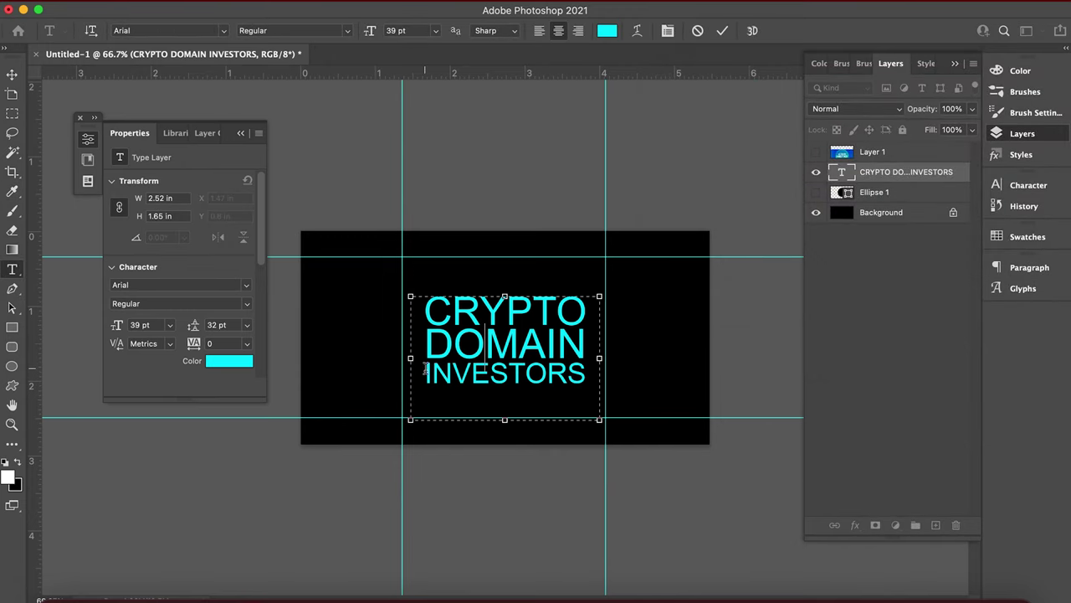
pyautogui.click(424, 373)
pyautogui.moveTo(425, 373); pyautogui.dragTo(604, 381)
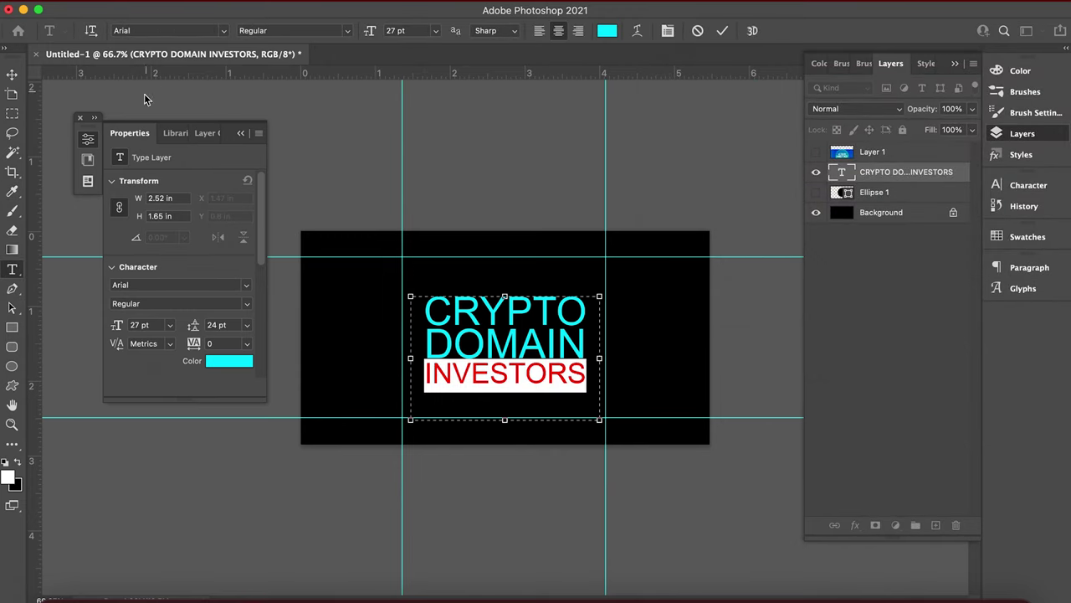
pyautogui.click(1024, 185)
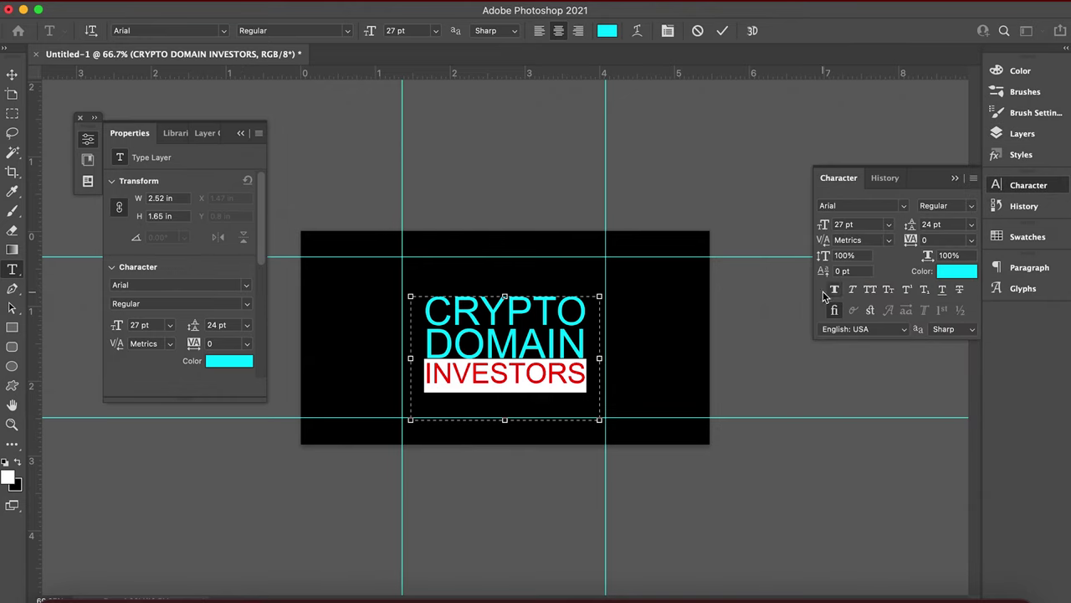
pyautogui.click(427, 374)
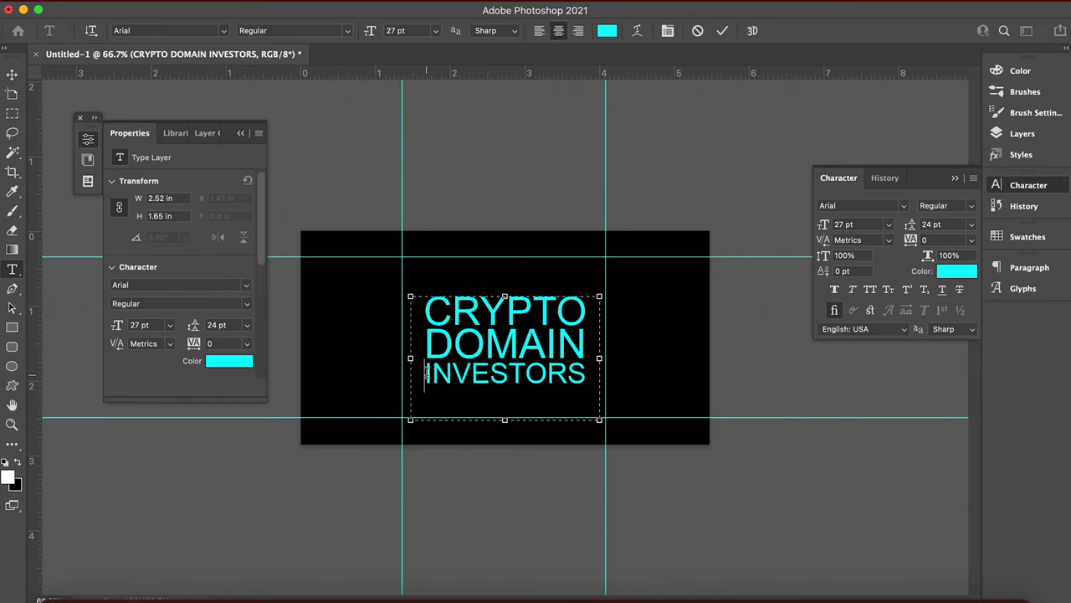
# - Retype 'Investors' and keep its font style at Regular Italic
pyautogui.keyDown('shift'); pyautogui.click(590, 374); pyautogui.keyUp('shift')
pyautogui.write('In')
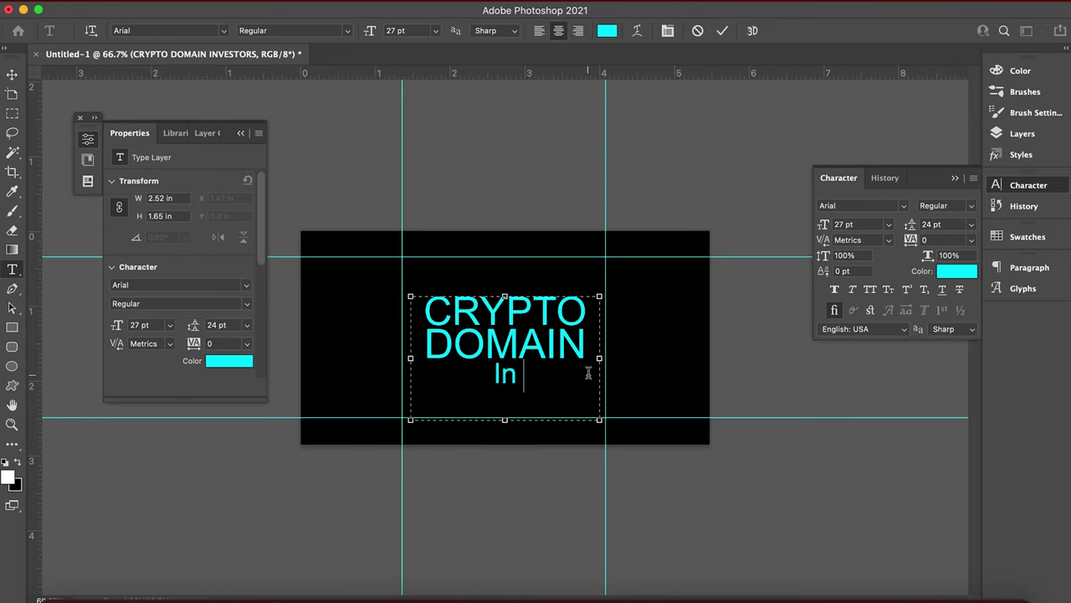
pyautogui.write('vestors')
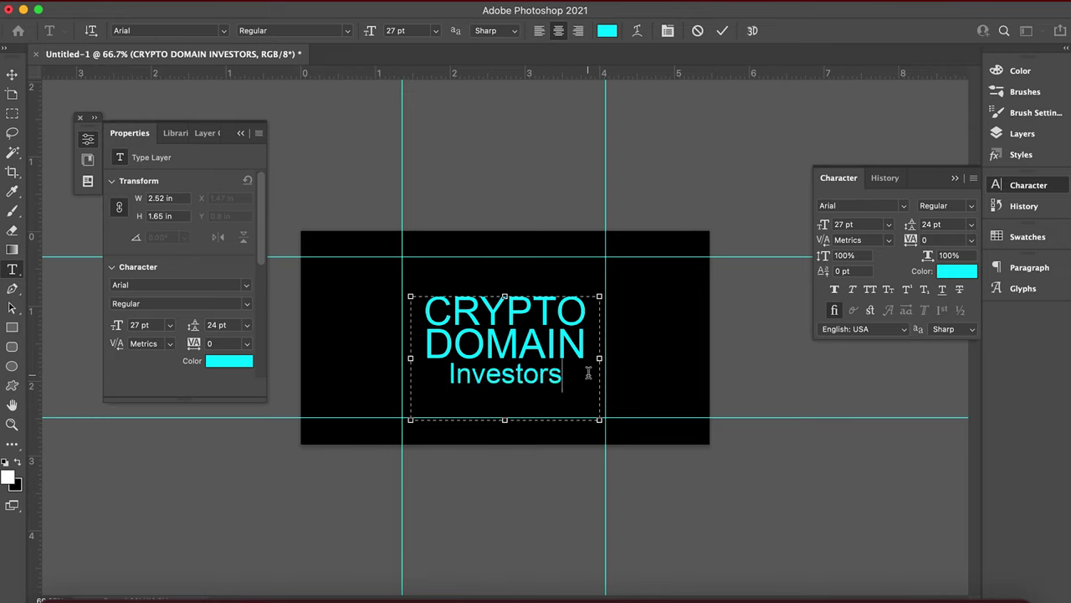
pyautogui.keyDown('shift'); pyautogui.click(450, 368); pyautogui.keyUp('shift')
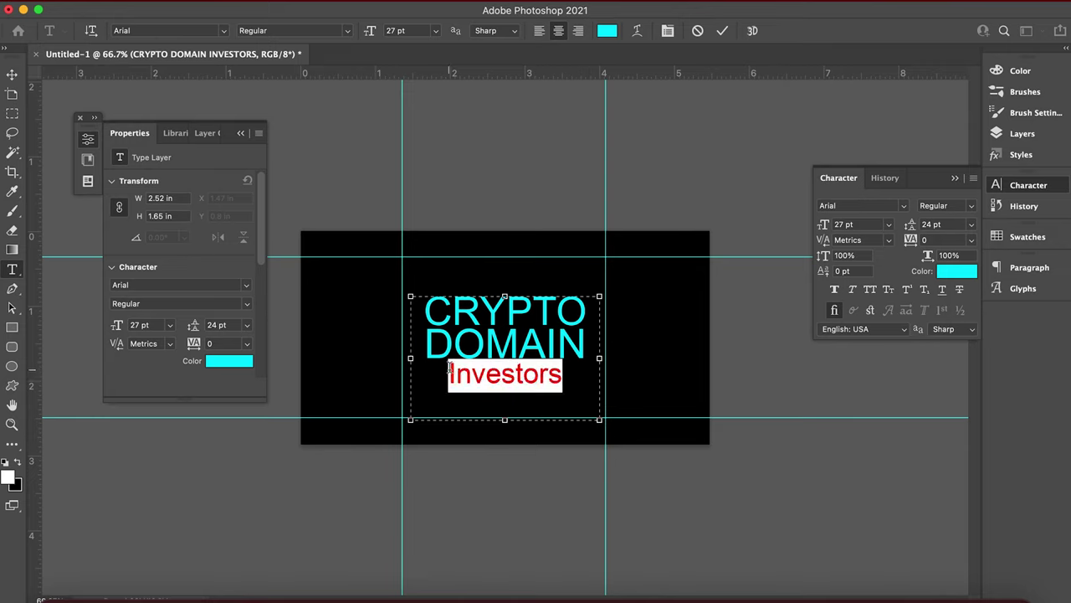
pyautogui.write('a')
pyautogui.press('super+z')
pyautogui.click(902, 205)
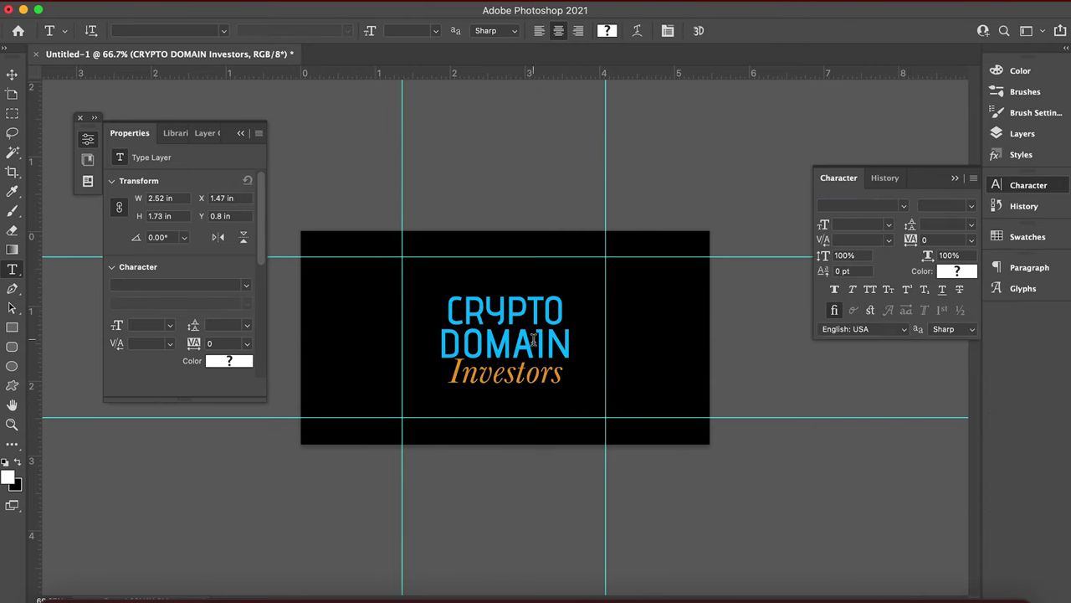
pyautogui.click(429, 373)
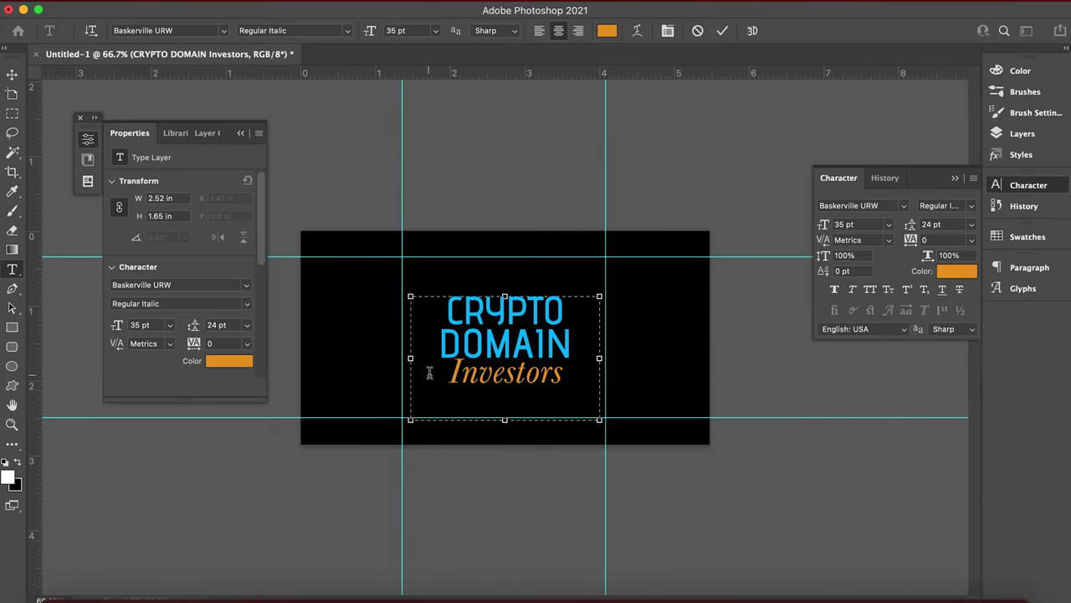
pyautogui.moveTo(426, 370); pyautogui.dragTo(645, 373)
pyautogui.click(869, 205)
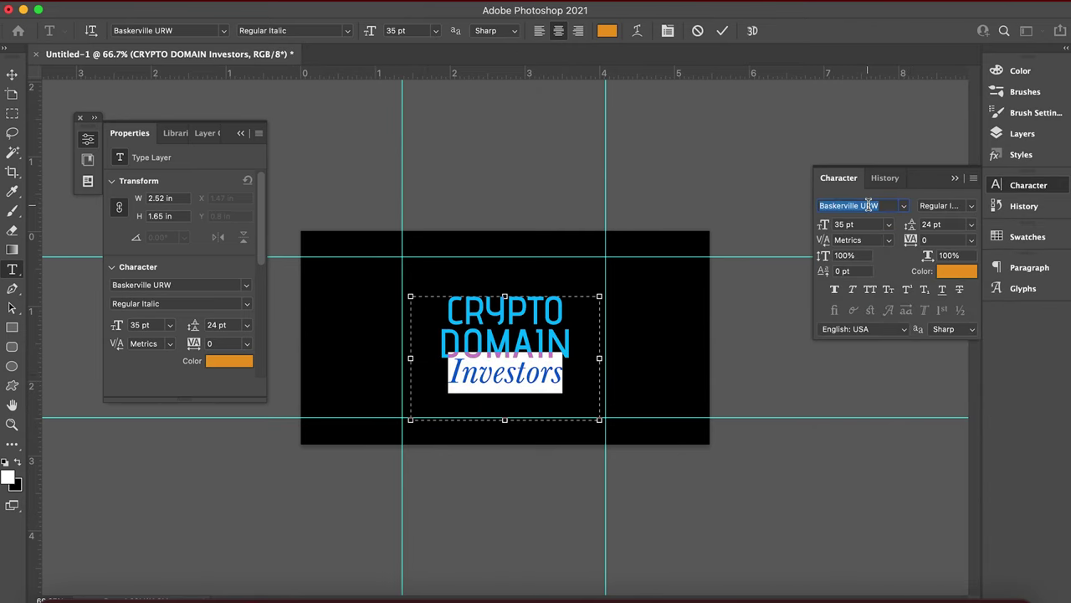
pyautogui.click(944, 205)
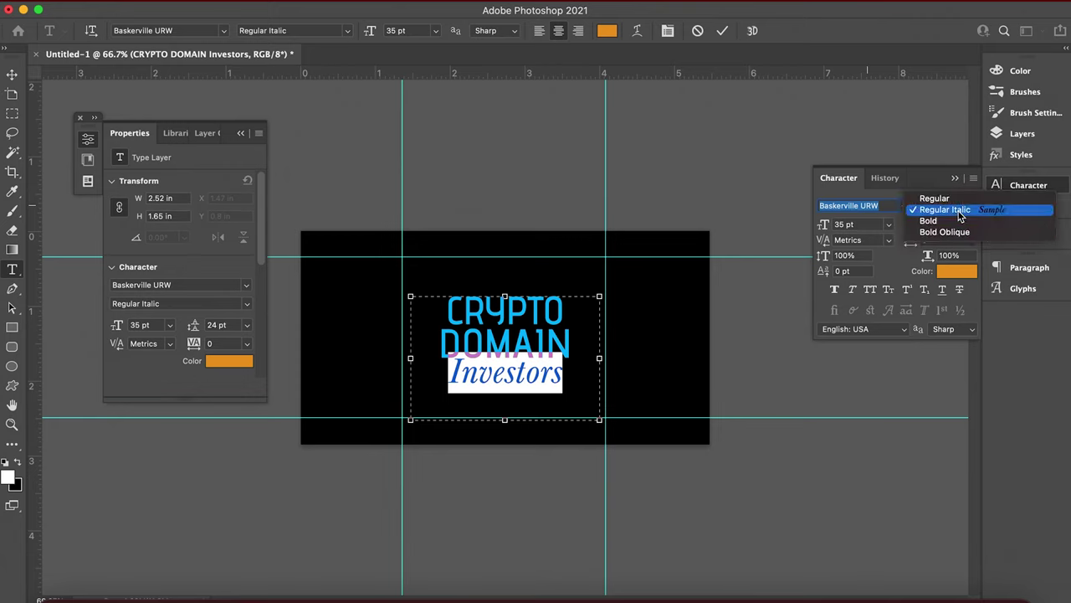
pyautogui.click(958, 210)
pyautogui.click(549, 381)
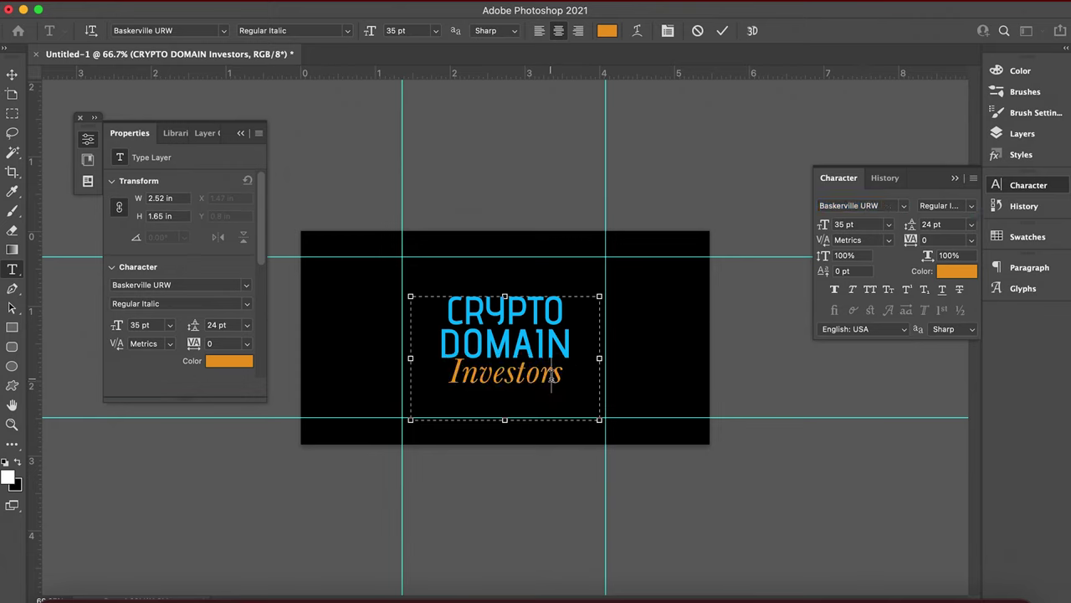
# - Give Investors 26 pt leading, shift the text block slightly left, and hide the guides
pyautogui.click(549, 377)
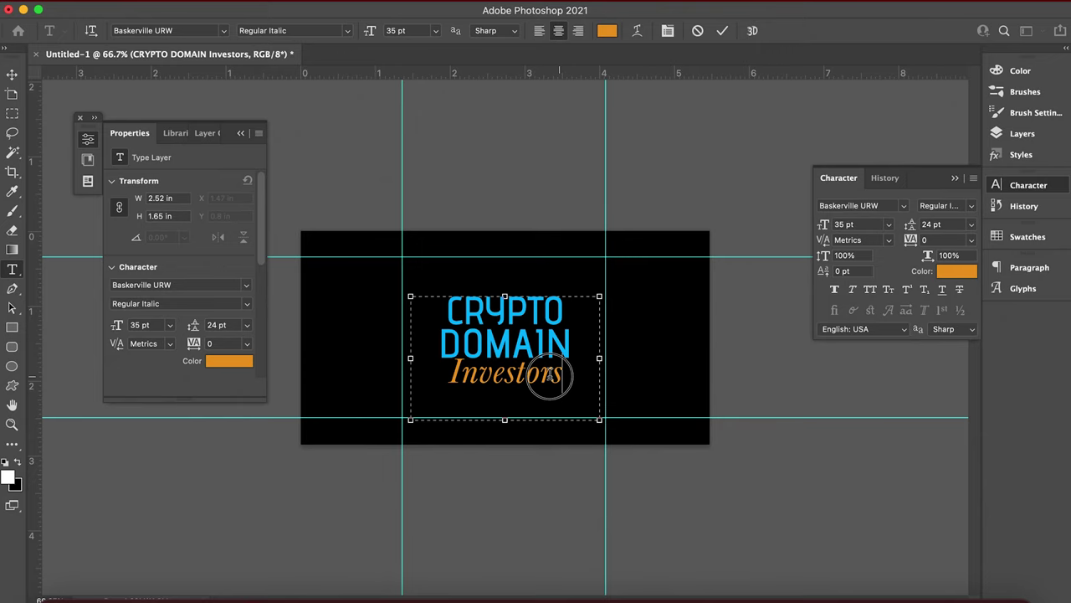
pyautogui.moveTo(549, 377); pyautogui.dragTo(453, 374)
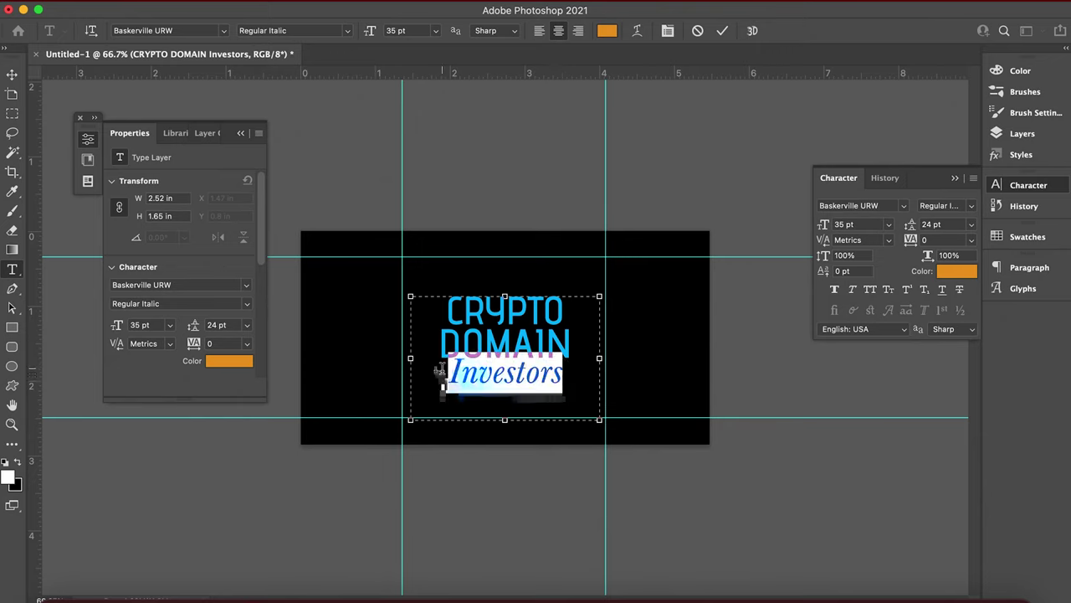
pyautogui.hotkey('alt', 'Down')
pyautogui.click(12, 75)
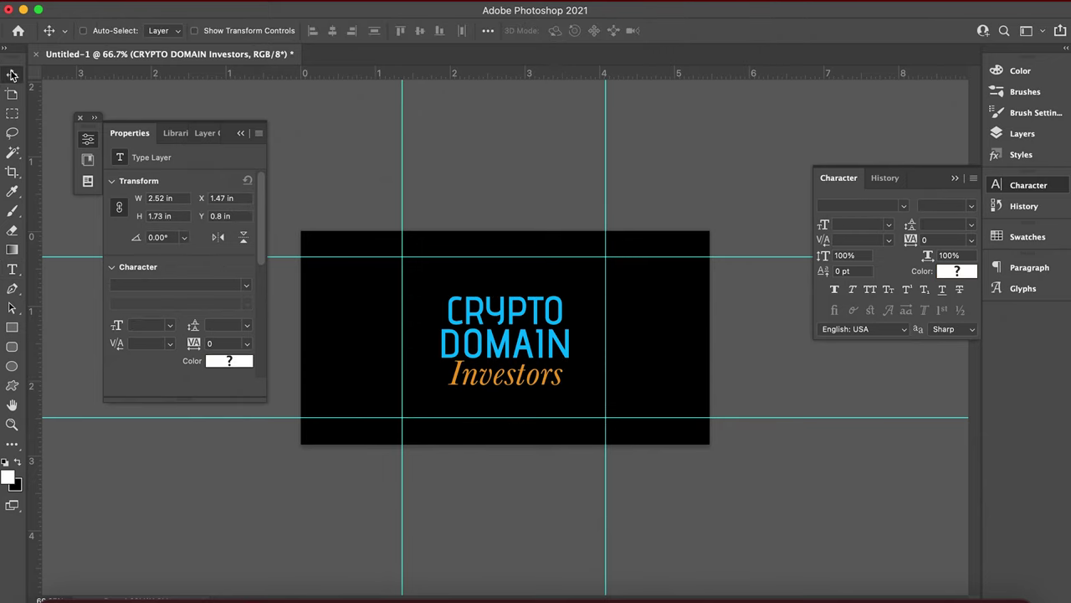
pyautogui.moveTo(580, 215); pyautogui.dragTo(524, 192)
pyautogui.press('super+semicolon')
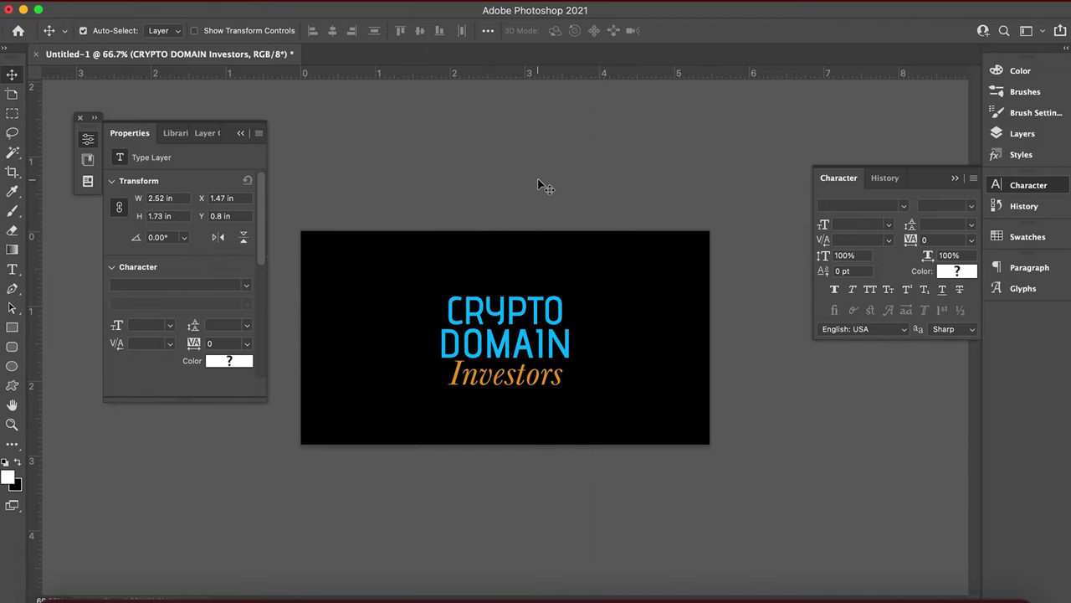
# - Load the Adobe Stock website in Chrome
pyautogui.click(198, 595)
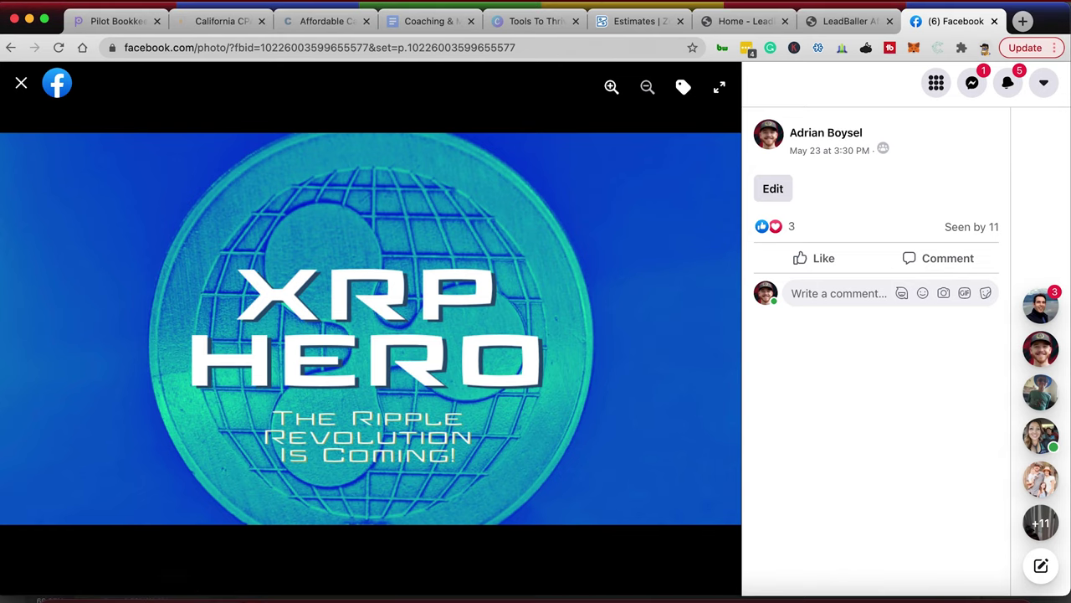
pyautogui.click(600, 46)
pyautogui.write('stock.adobe.com')
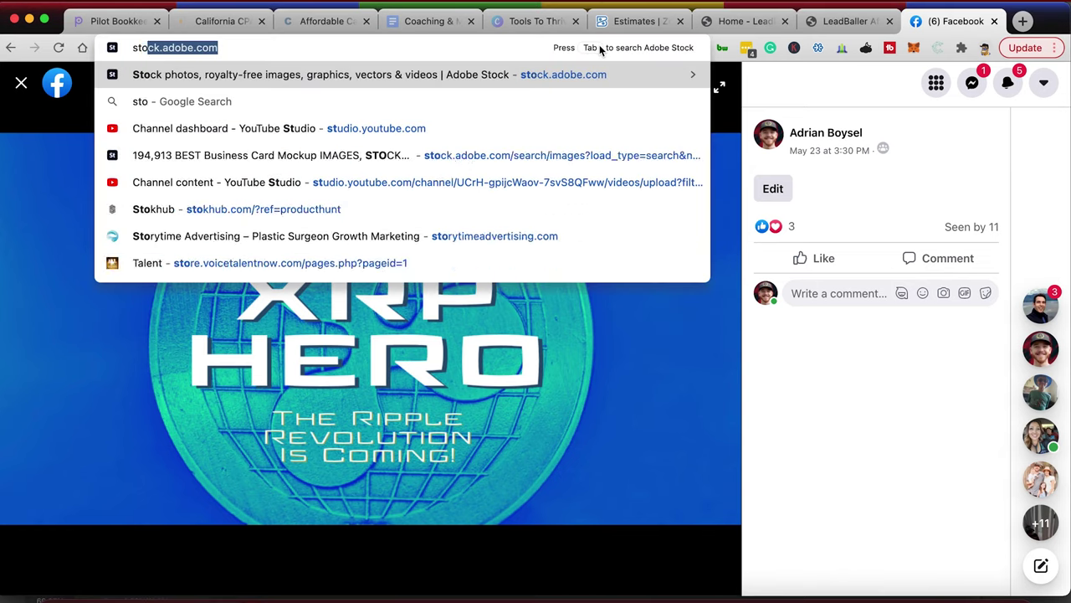
pyautogui.press('Return')
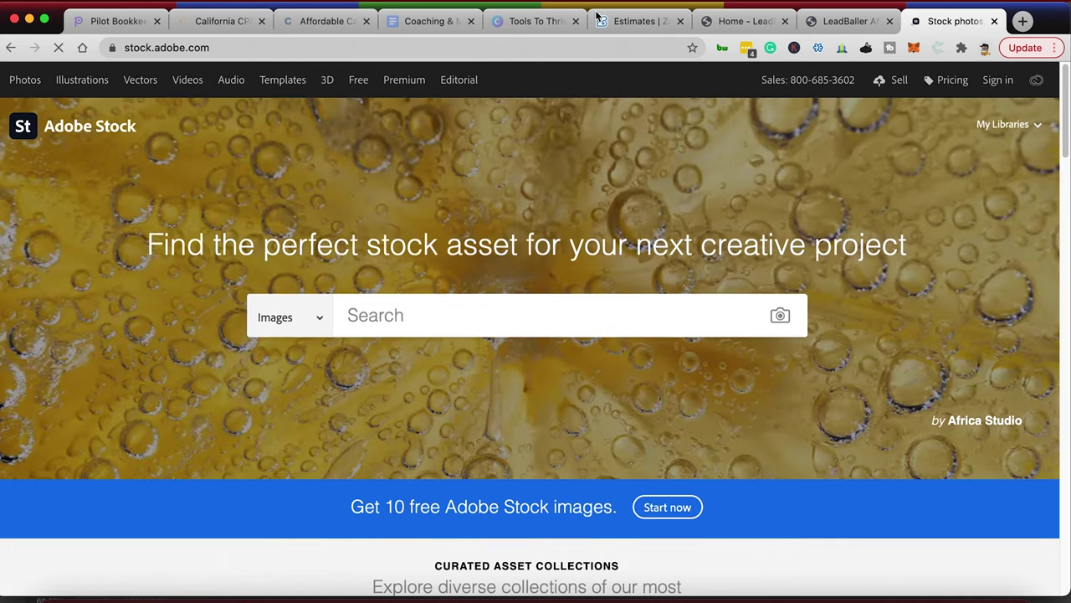
# - Search Adobe Stock for 'crypto investor' and browse the results
pyautogui.click(567, 310)
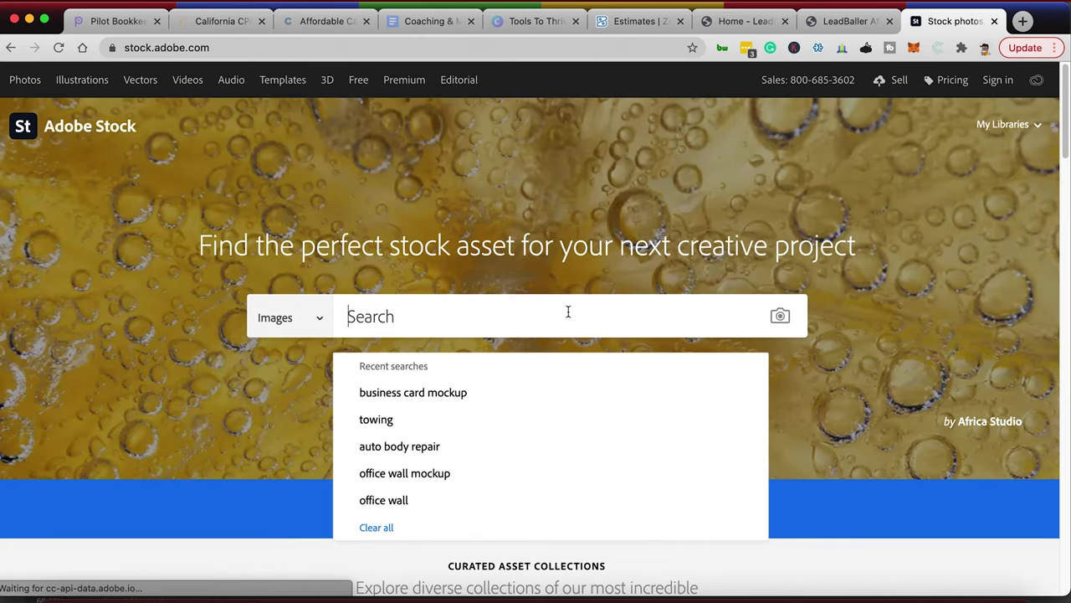
pyautogui.write('investor')
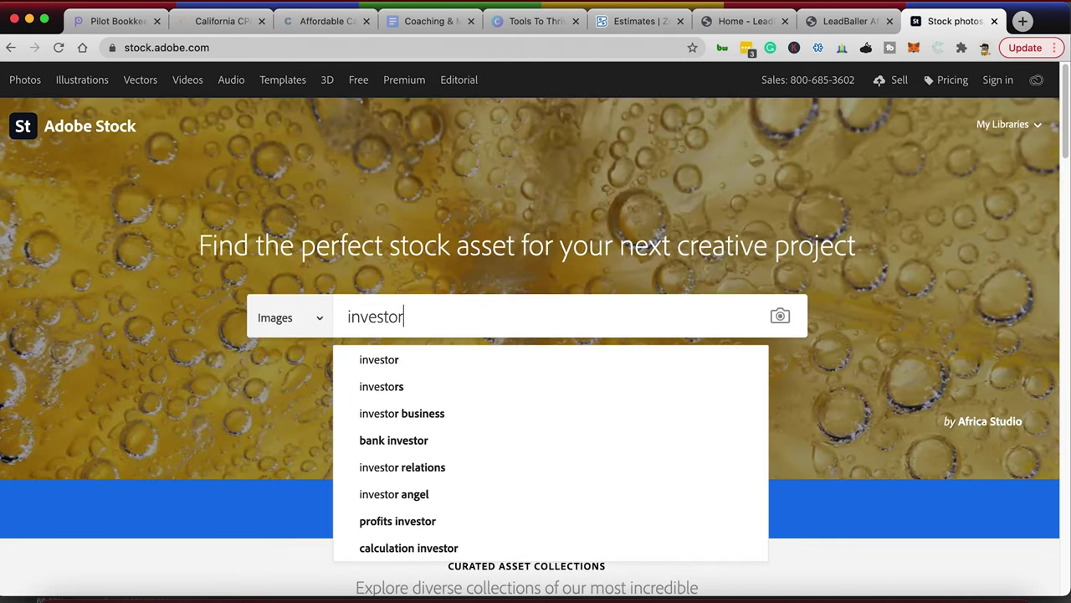
pyautogui.click(346, 317)
pyautogui.write('cr')
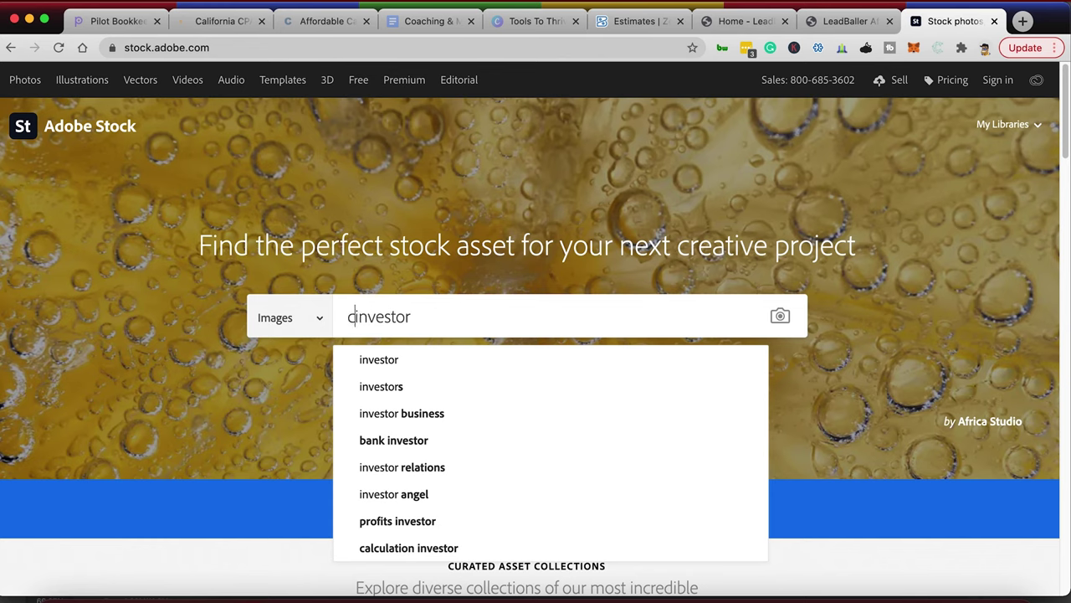
pyautogui.write('ypto')
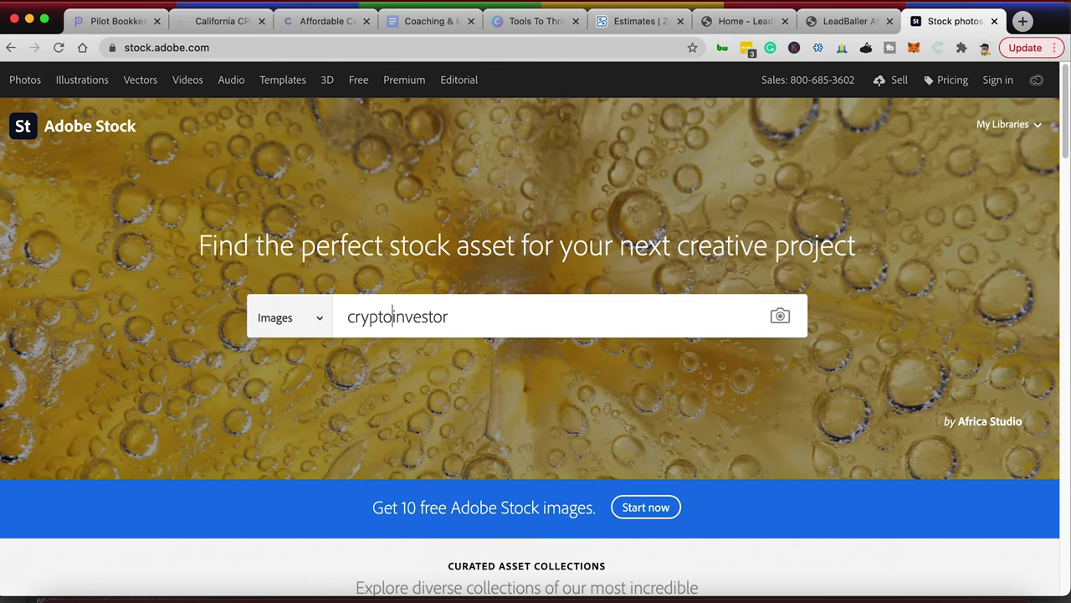
pyautogui.press('Return')
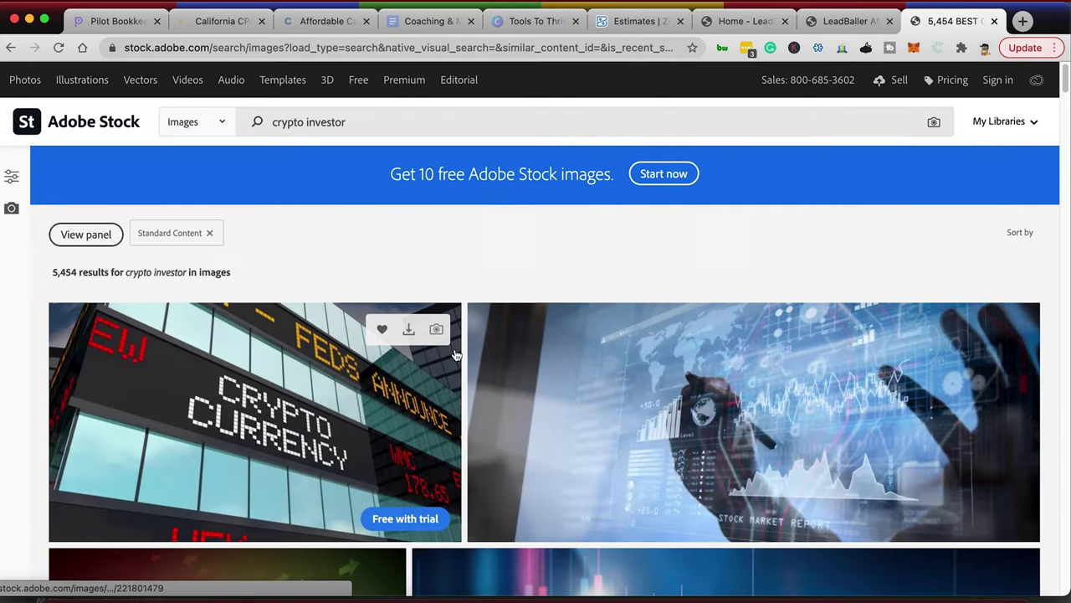
pyautogui.scroll(-6, 581, 388)
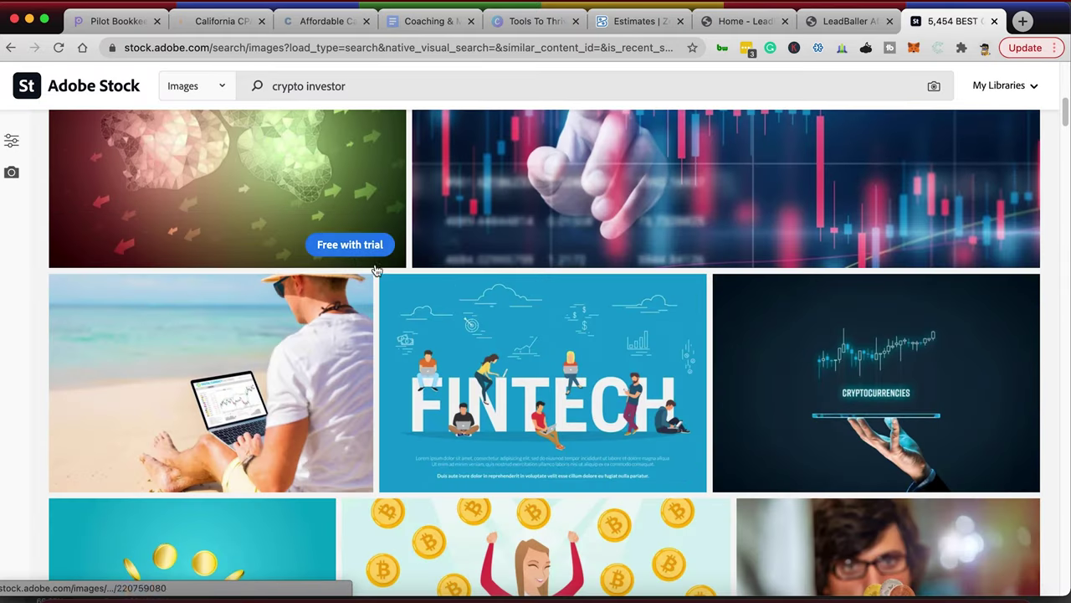
pyautogui.scroll(1, 242, 228)
pyautogui.scroll(-2, 244, 228)
pyautogui.scroll(3, 245, 228)
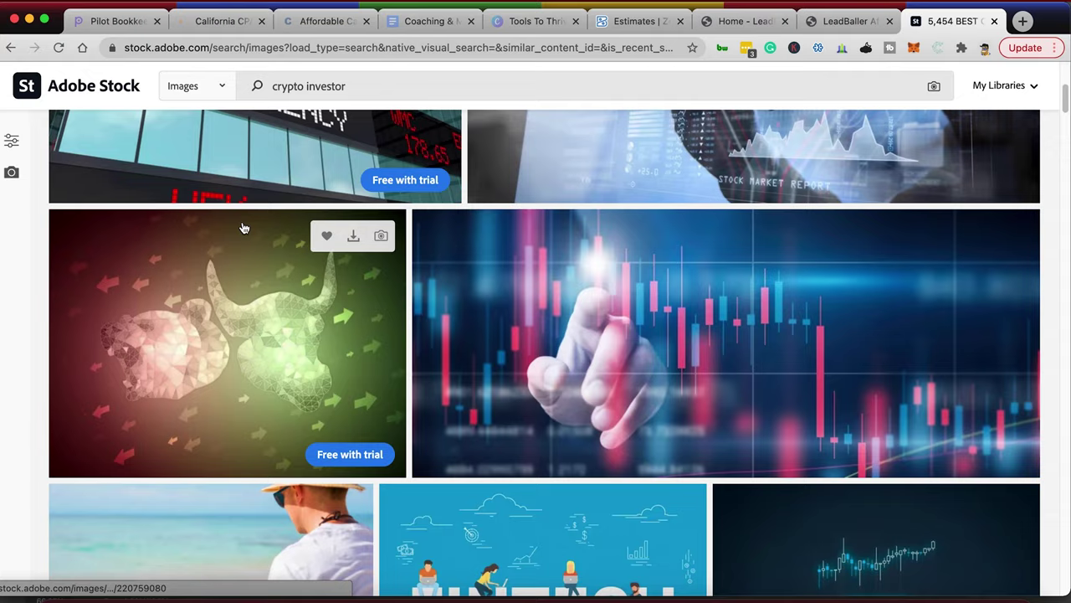
pyautogui.scroll(-5, 244, 227)
pyautogui.scroll(4, 242, 227)
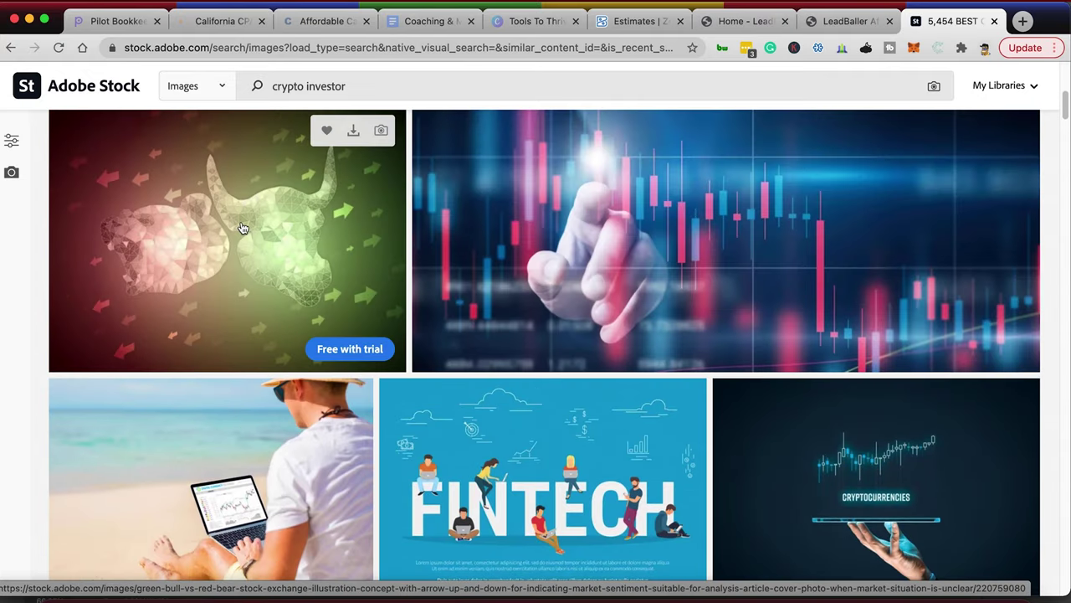
# - Sign in and license the Cryptocurrencies hand-and-tablet image, then return to Photoshop
pyautogui.rightClick(818, 534)
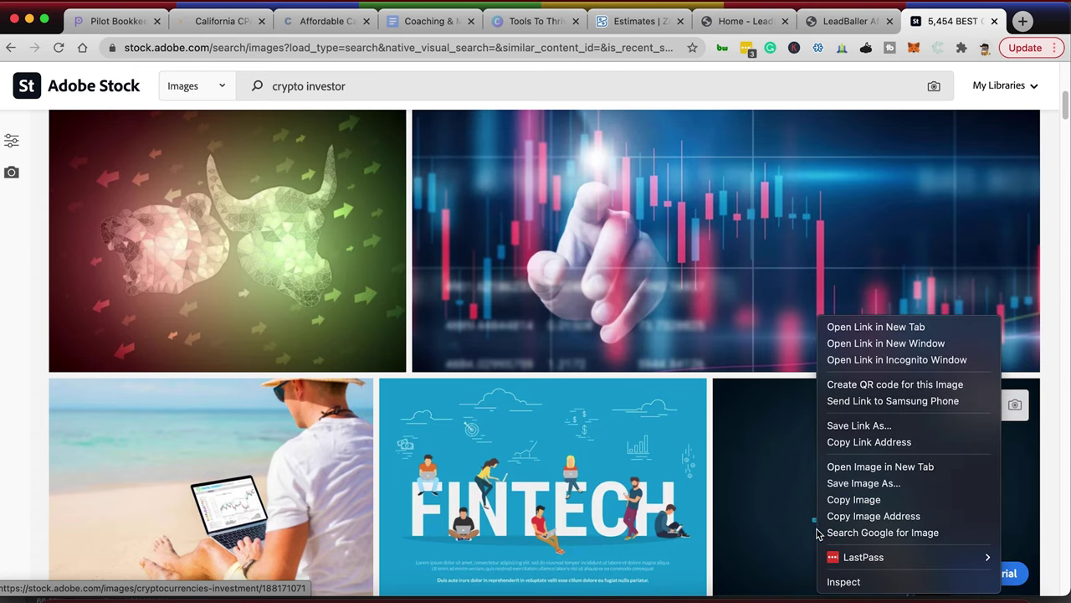
pyautogui.press('Escape')
pyautogui.scroll(5, 935, 204)
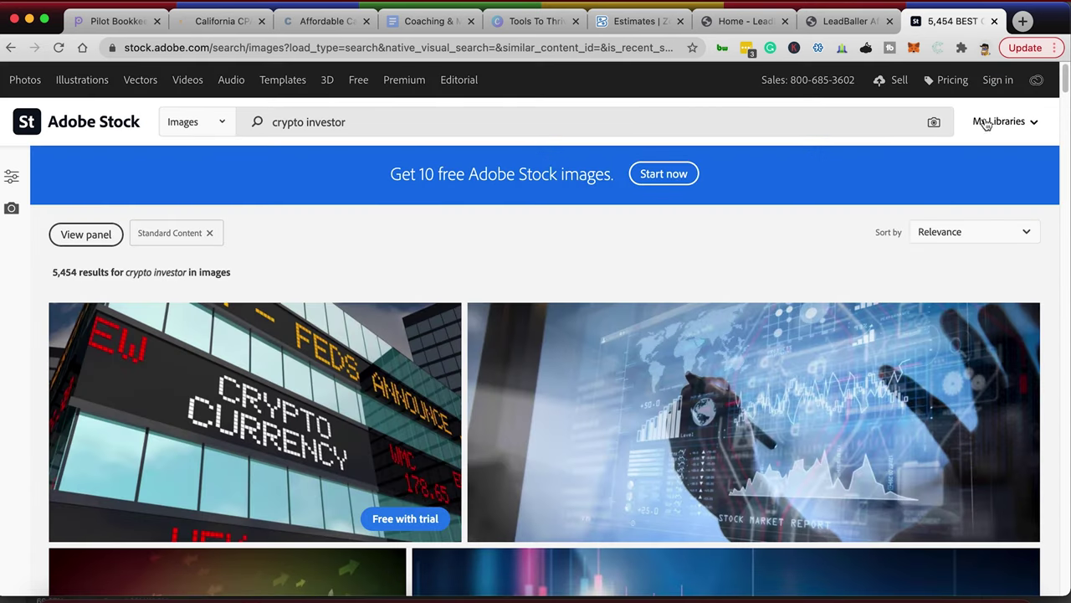
pyautogui.click(996, 81)
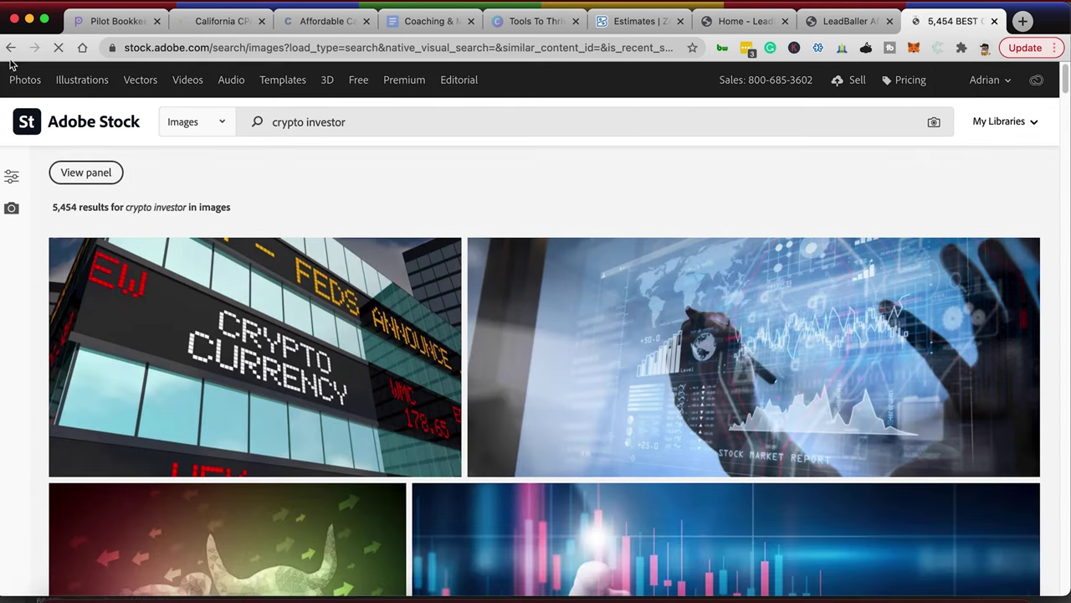
pyautogui.scroll(-6, 687, 423)
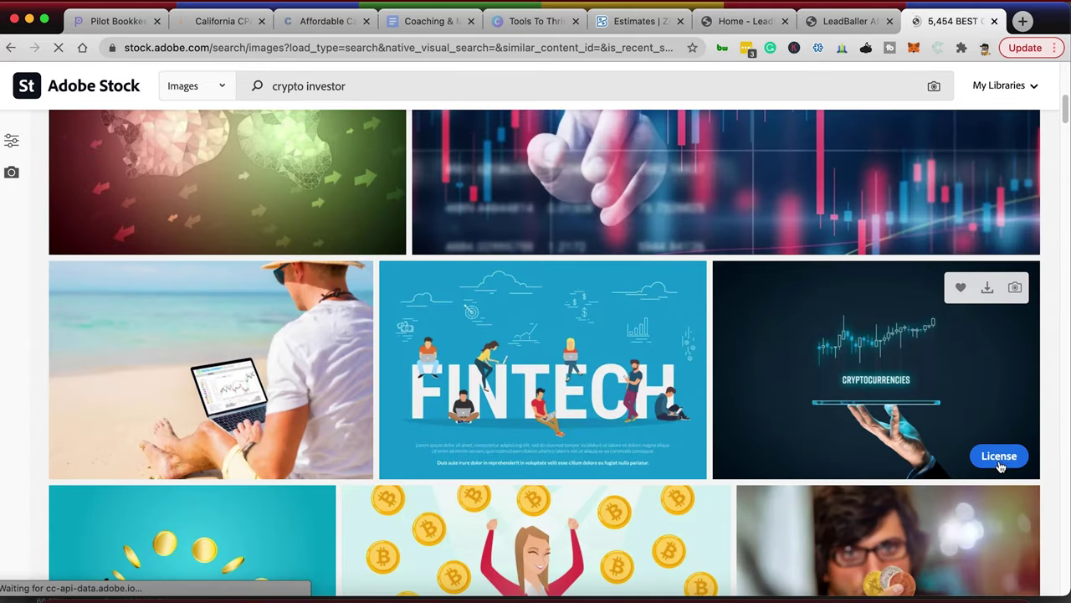
pyautogui.click(999, 456)
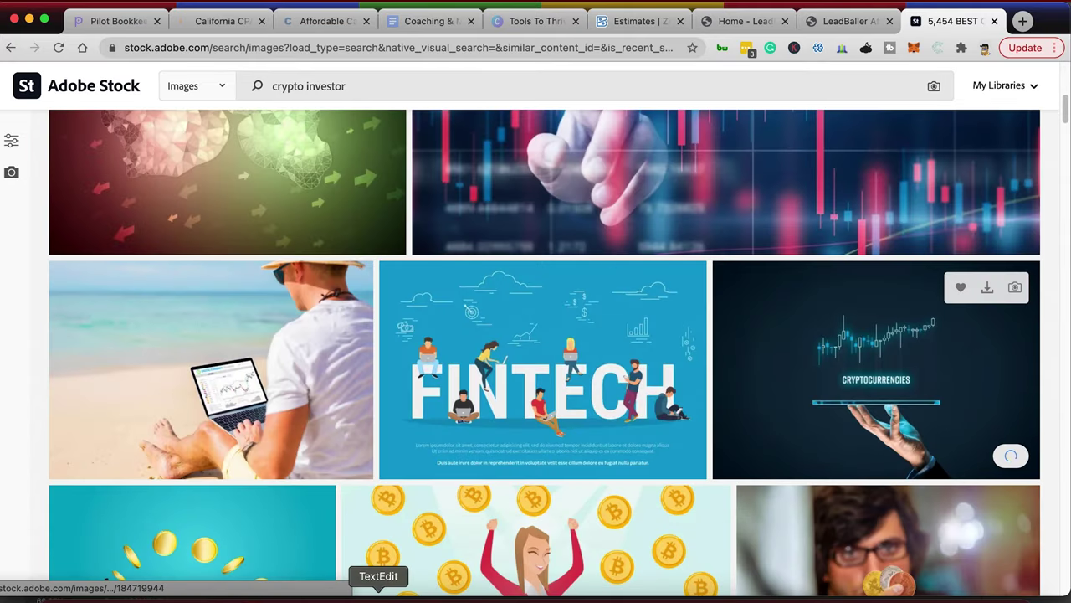
pyautogui.click(510, 596)
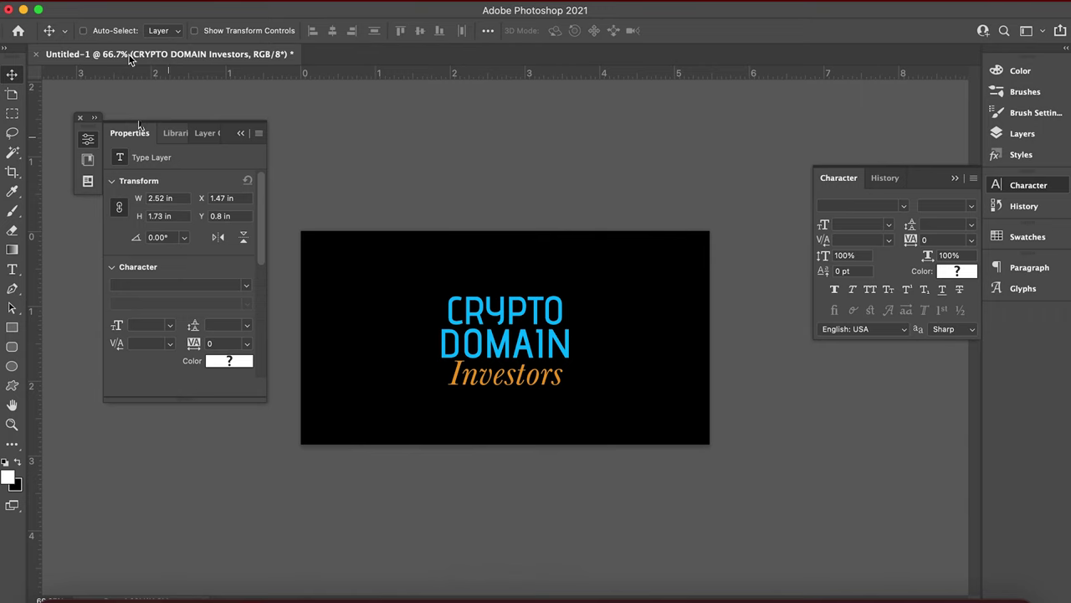
# - Place the downloaded Adobe Stock image into the document as an embedded file
pyautogui.click(117, 0)
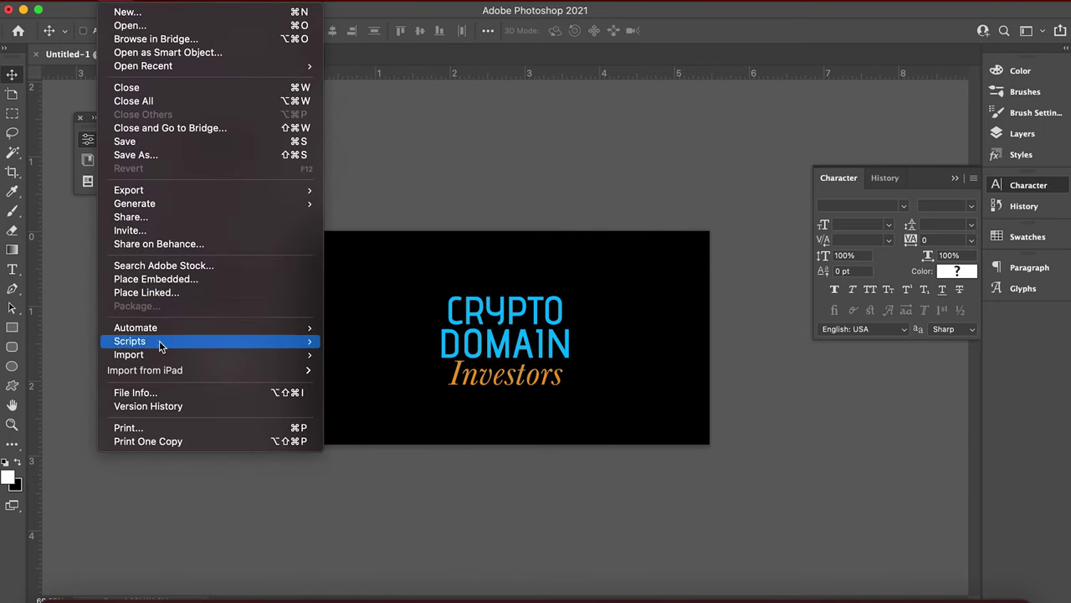
pyautogui.click(160, 281)
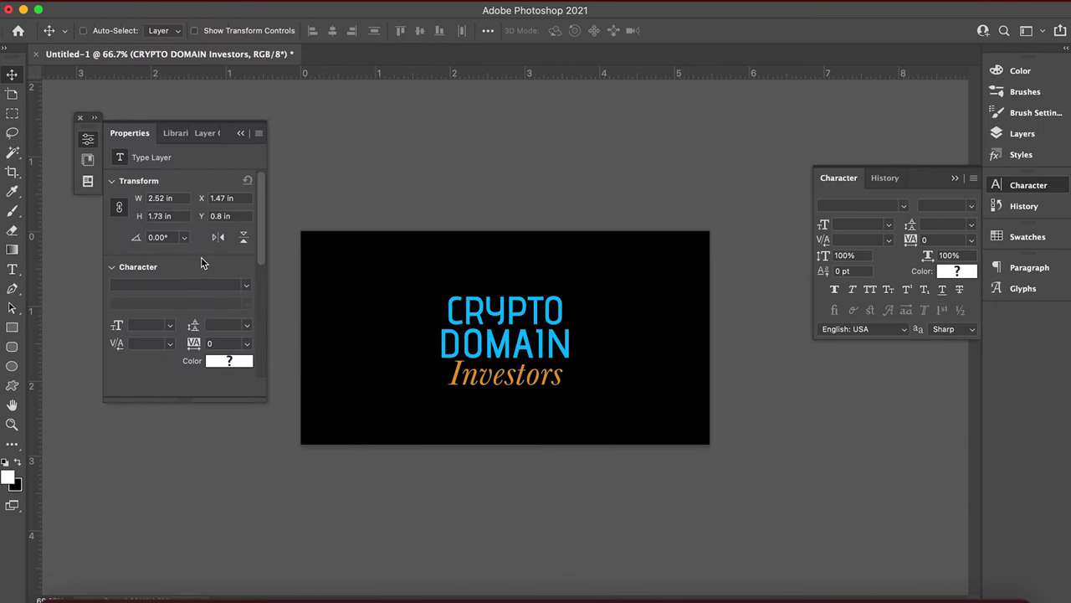
pyautogui.click(305, 216)
pyautogui.doubleClick(395, 170)
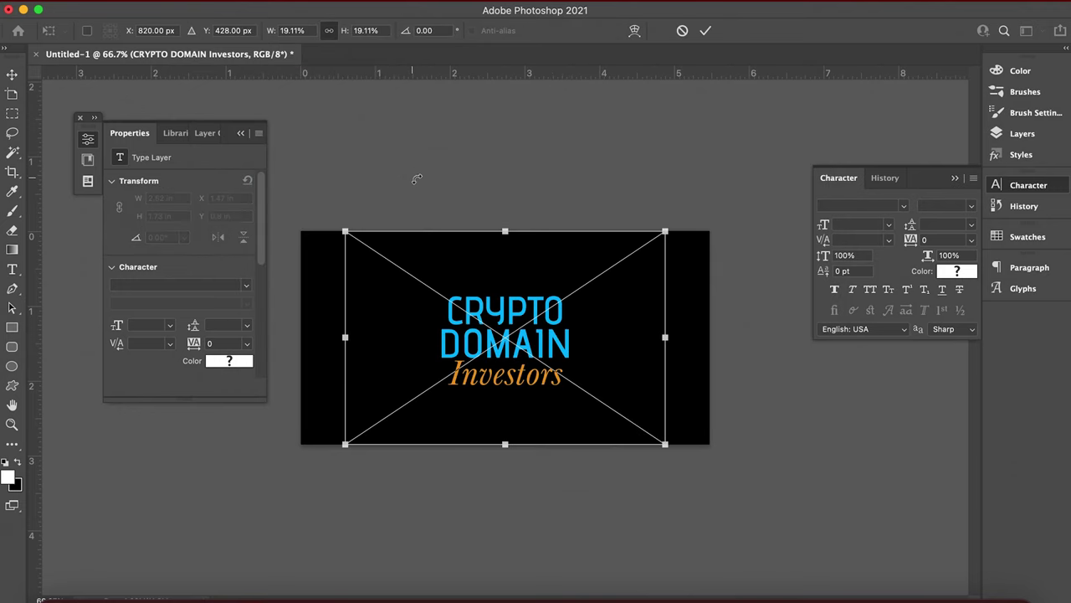
# - Enlarge the image to cover the canvas, lower it, and move its layer below the title
pyautogui.moveTo(508, 229); pyautogui.dragTo(522, 139)
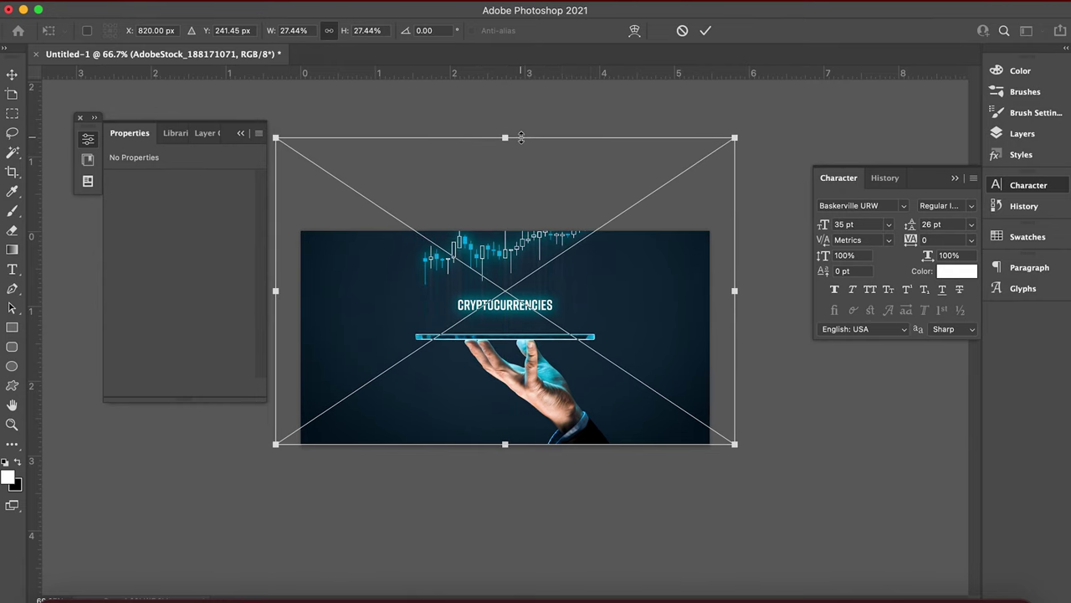
pyautogui.press('Return')
pyautogui.moveTo(532, 287); pyautogui.dragTo(516, 350)
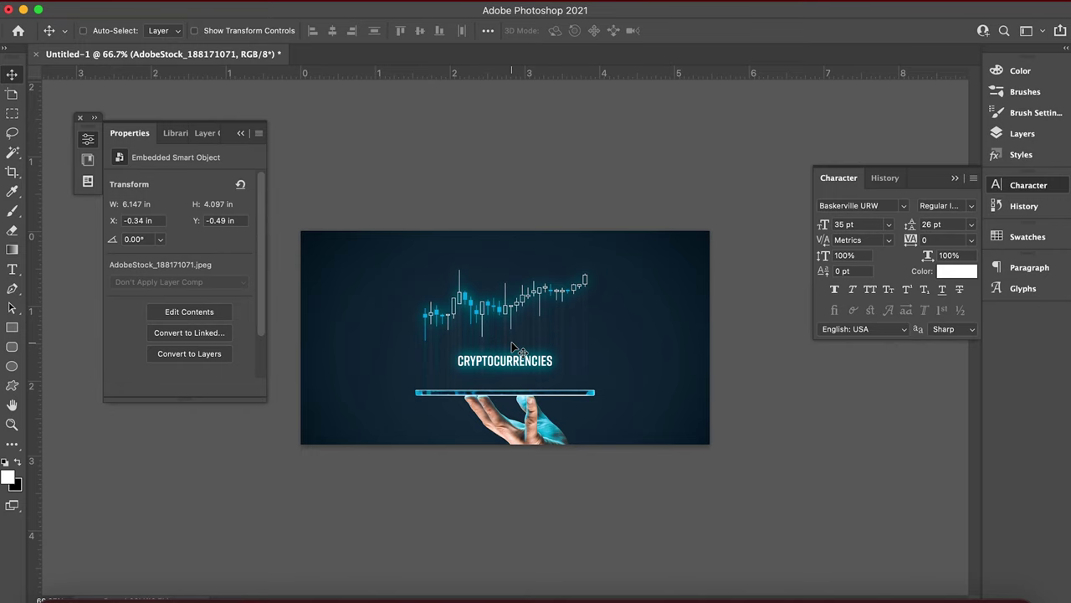
pyautogui.click(1043, 142)
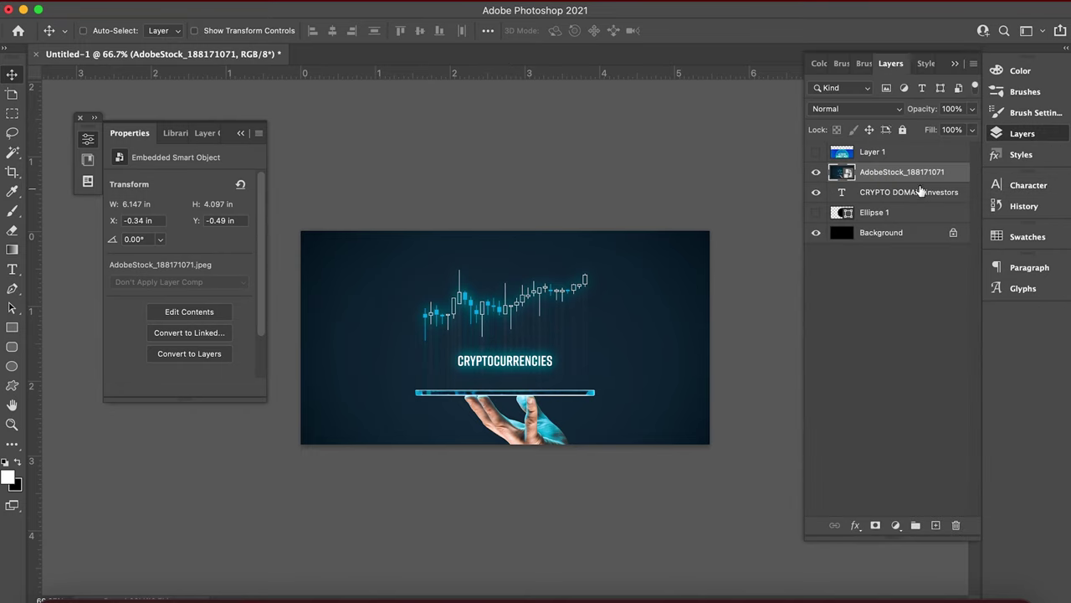
pyautogui.moveTo(916, 175); pyautogui.dragTo(911, 211)
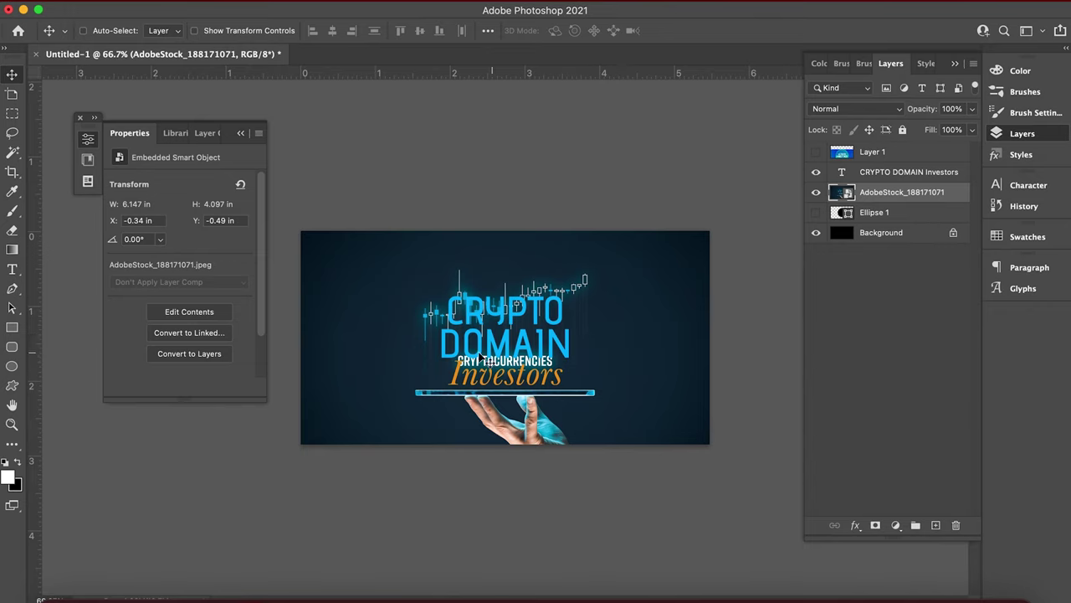
# - Hide the title, marquee the word CRYPTOCURRENCIES, and rasterize the stock photo layer
pyautogui.click(817, 172)
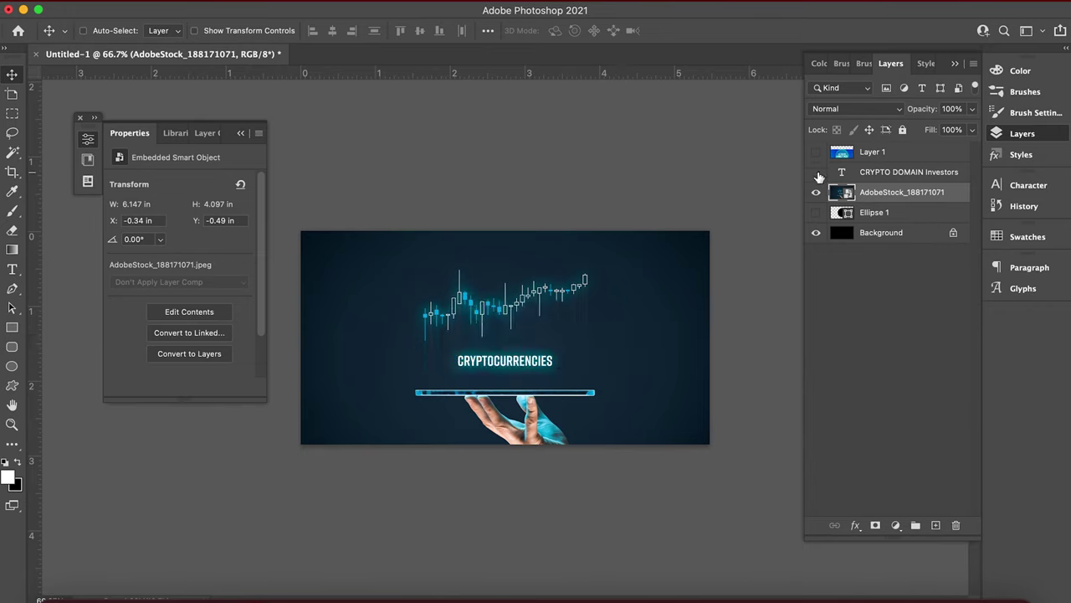
pyautogui.click(12, 117)
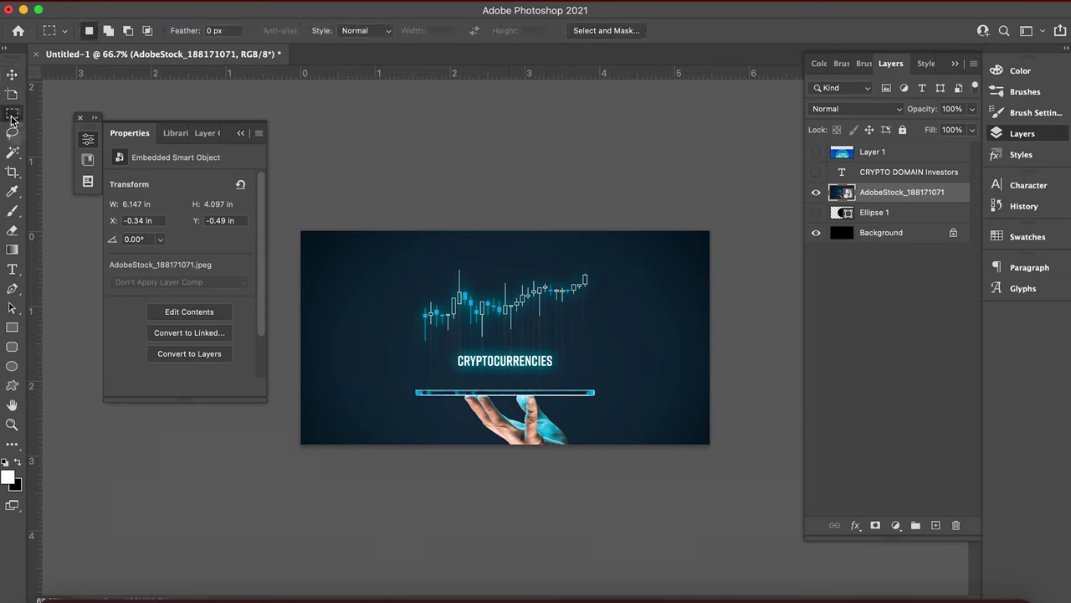
pyautogui.moveTo(454, 353); pyautogui.dragTo(560, 373)
pyautogui.click(146, 2)
pyautogui.click(893, 192)
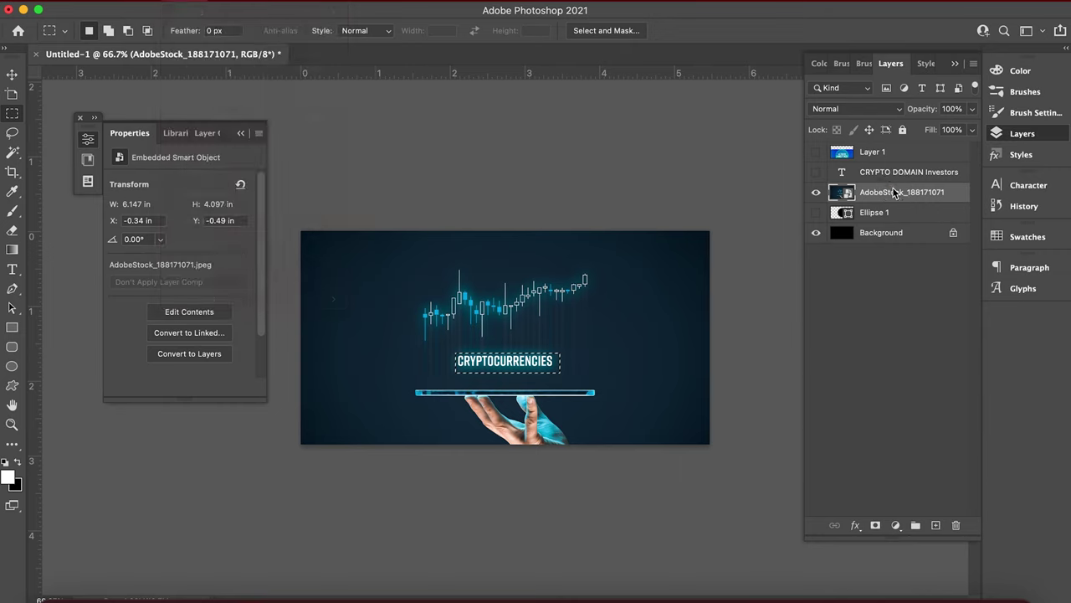
pyautogui.rightClick(892, 191)
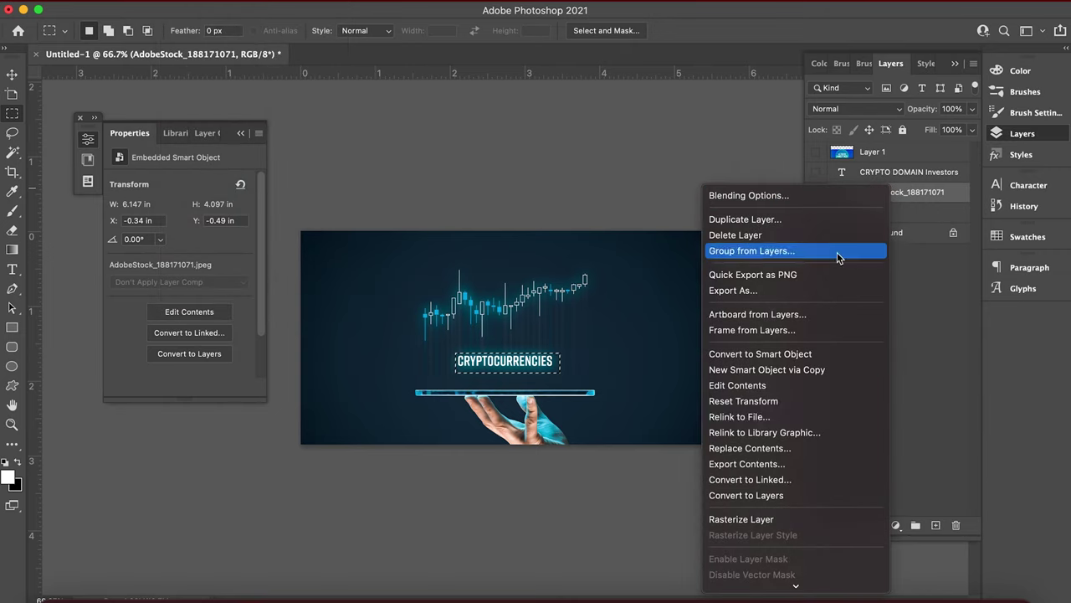
pyautogui.click(775, 521)
# - Content-Aware Fill the selected word, adjusting the sampling area, output to a new layer
pyautogui.click(216, 5)
pyautogui.press('Escape')
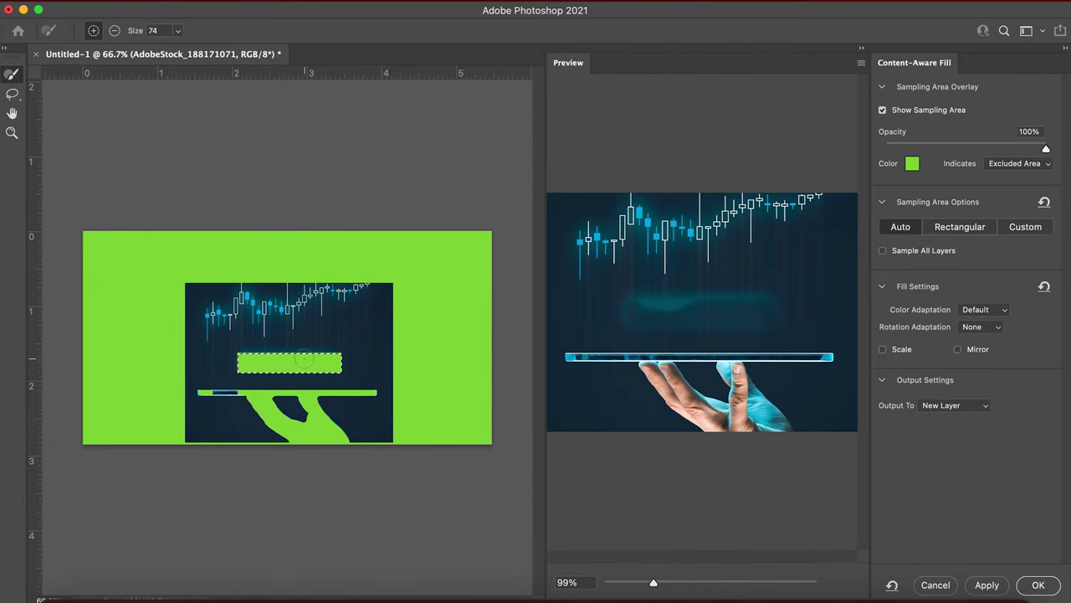
pyautogui.moveTo(264, 355)
pyautogui.mouseDown()
pyautogui.moveTo(336, 350)
pyautogui.moveTo(251, 355)
pyautogui.mouseUp()
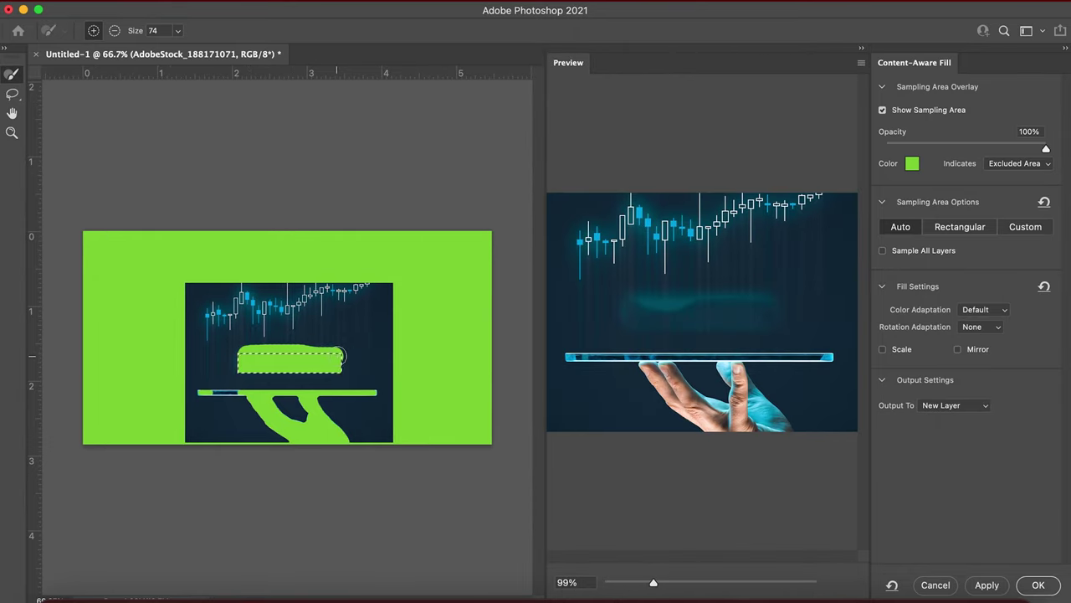
pyautogui.click(1037, 585)
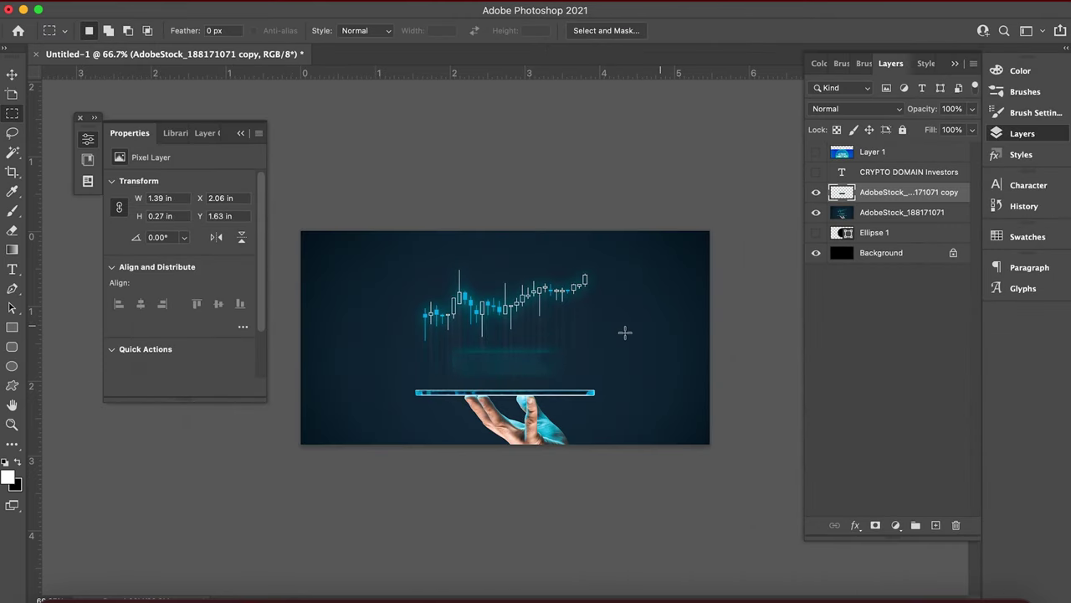
# - Try a Content-Aware fill on the leftover patch, dismissing the not-enough-pixels warning
pyautogui.moveTo(448, 344); pyautogui.dragTo(571, 381)
pyautogui.rightClick(553, 378)
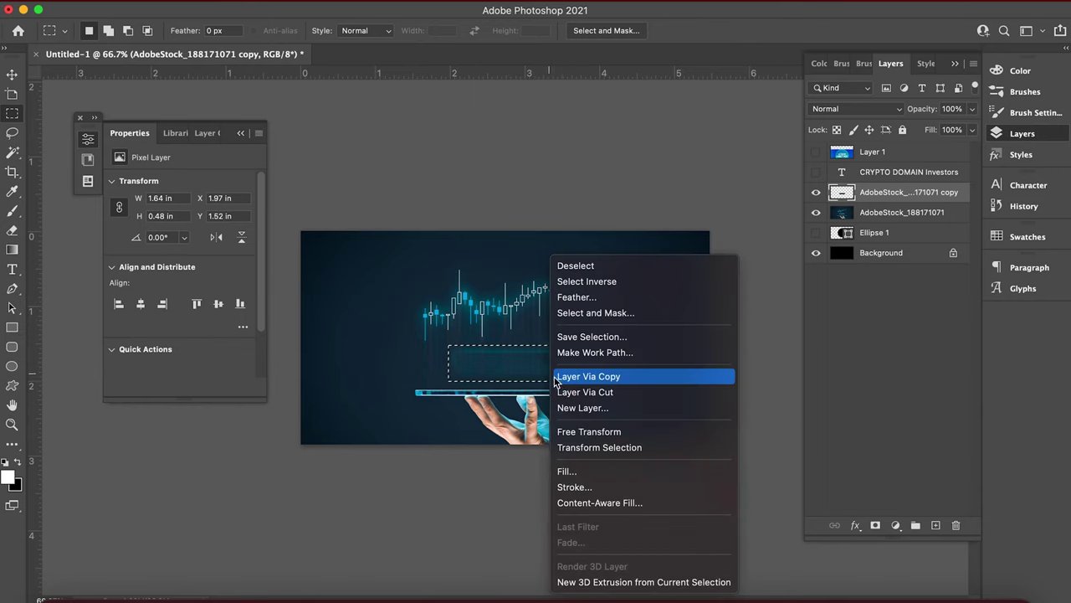
pyautogui.click(578, 472)
pyautogui.click(801, 288)
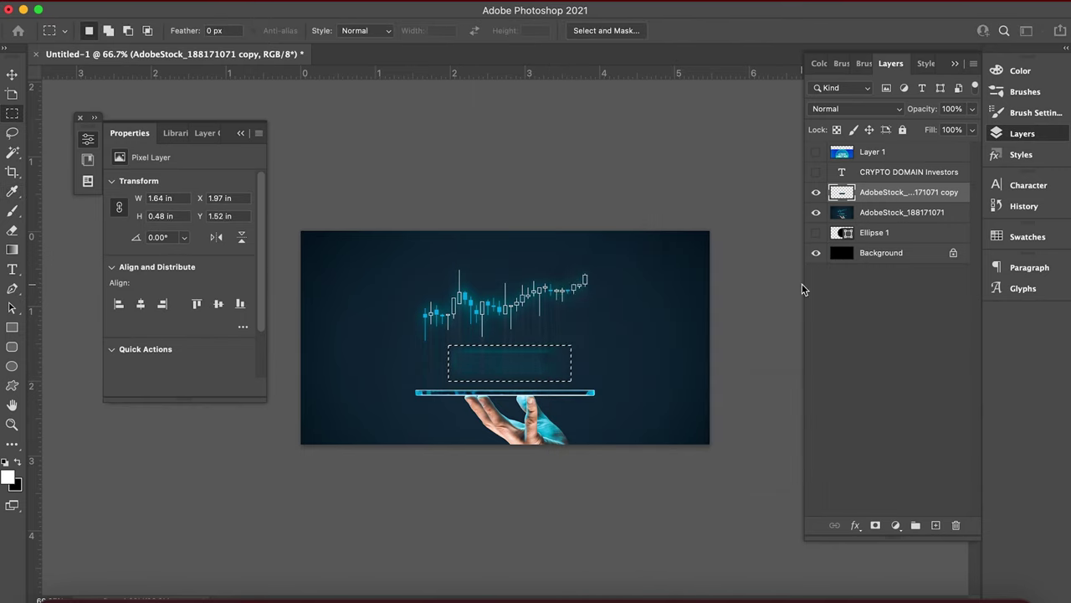
pyautogui.click(513, 249)
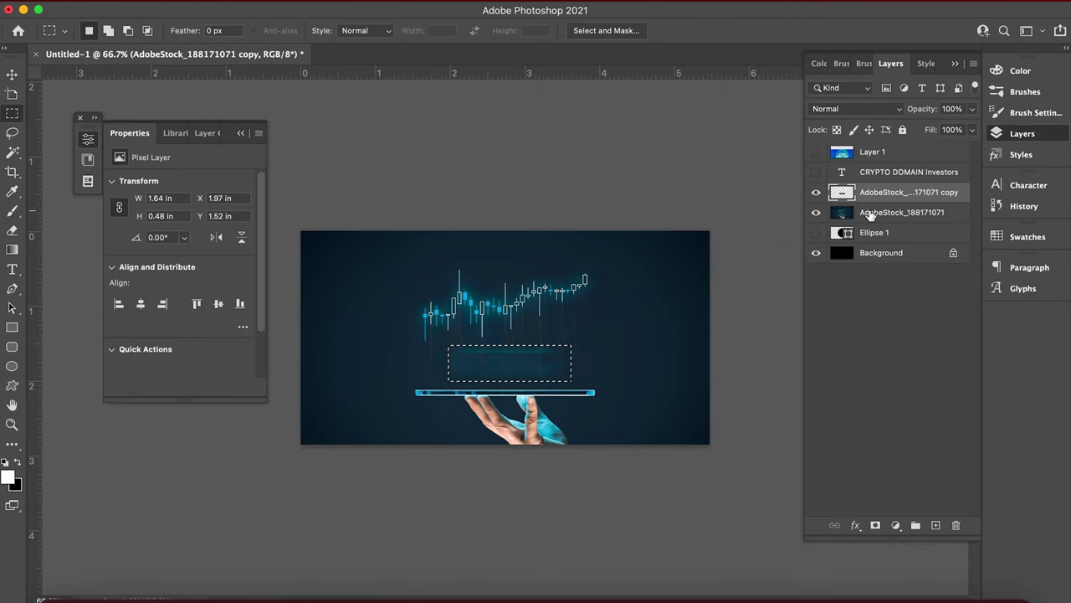
# - Merge the original stock photo and the filled copy into one layer
pyautogui.click(870, 214)
pyautogui.rightClick(541, 374)
pyautogui.click(881, 198)
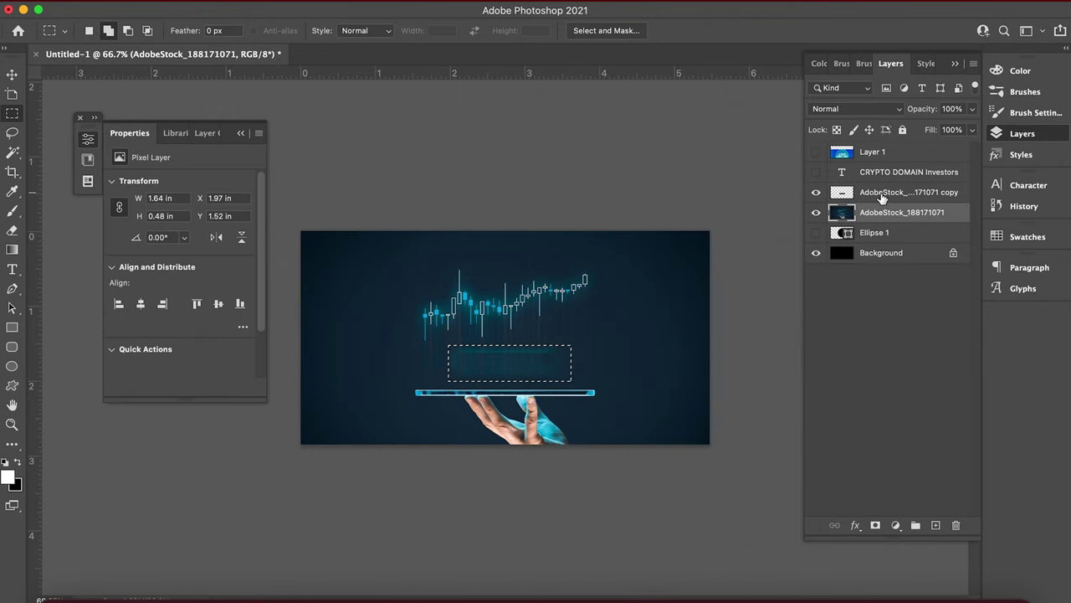
pyautogui.keyDown('shift'); pyautogui.click(881, 194); pyautogui.keyUp('shift')
pyautogui.hotkey('ctrl', 'e')
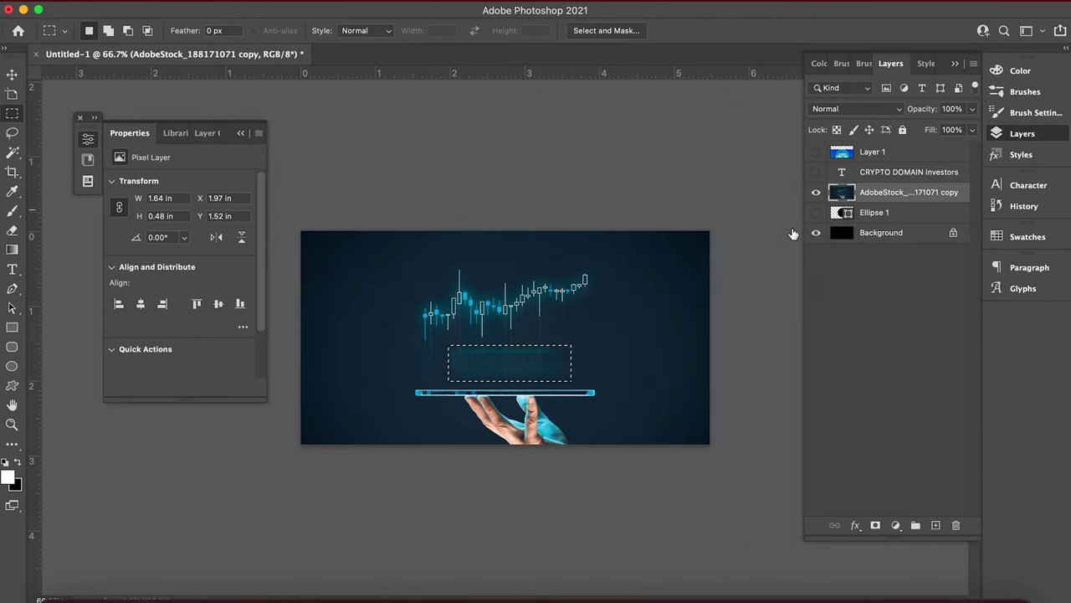
# - Content-Aware fill the faint patch, deselect, and show the CRYPTO DOMAIN Investors title again
pyautogui.rightClick(514, 374)
pyautogui.click(547, 471)
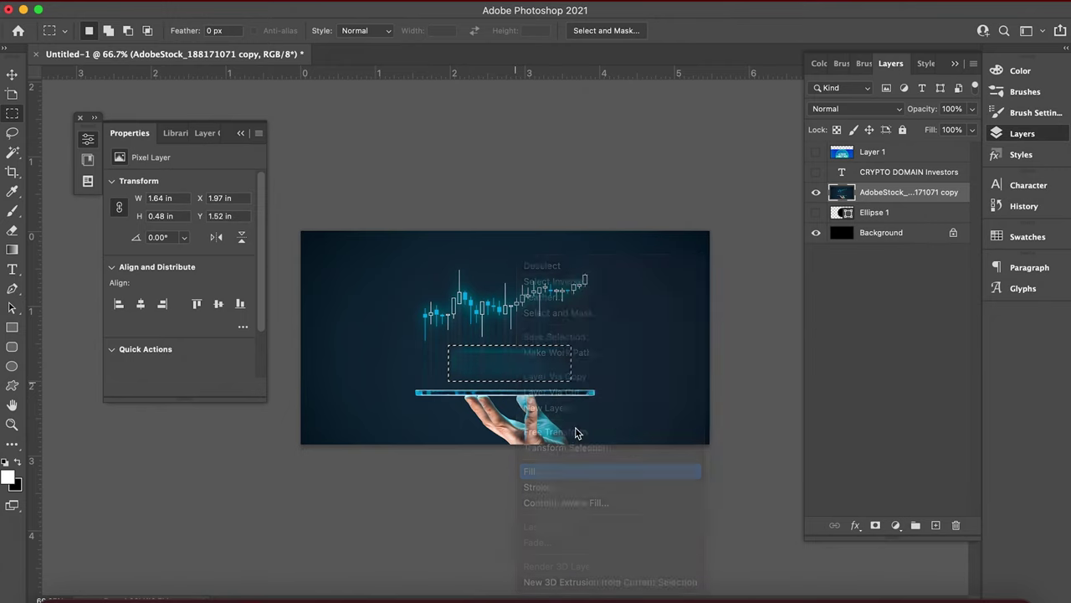
pyautogui.click(788, 289)
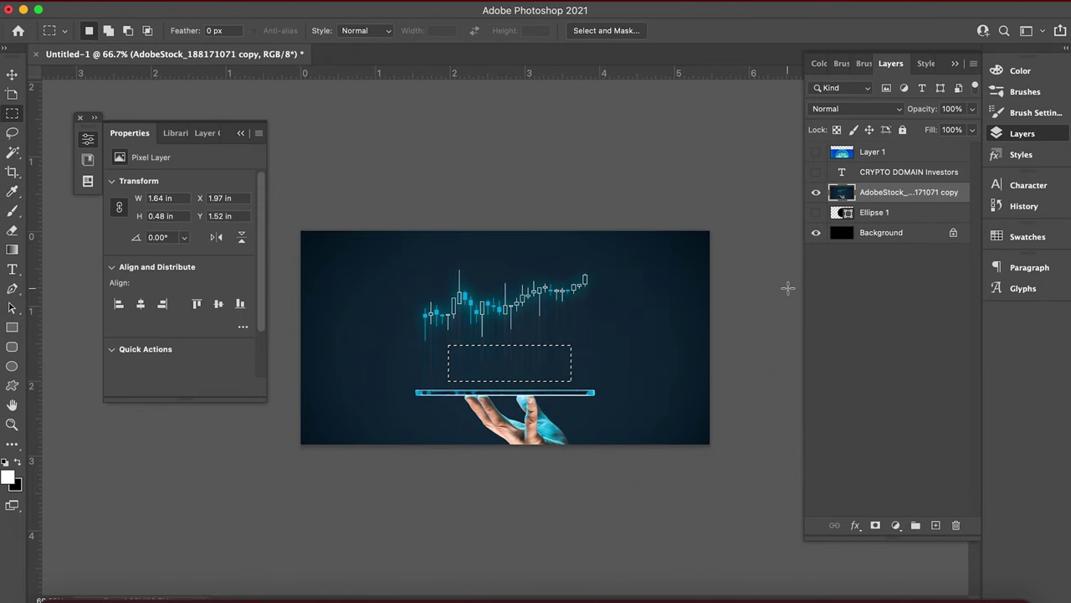
pyautogui.hotkey('ctrl', 'd')
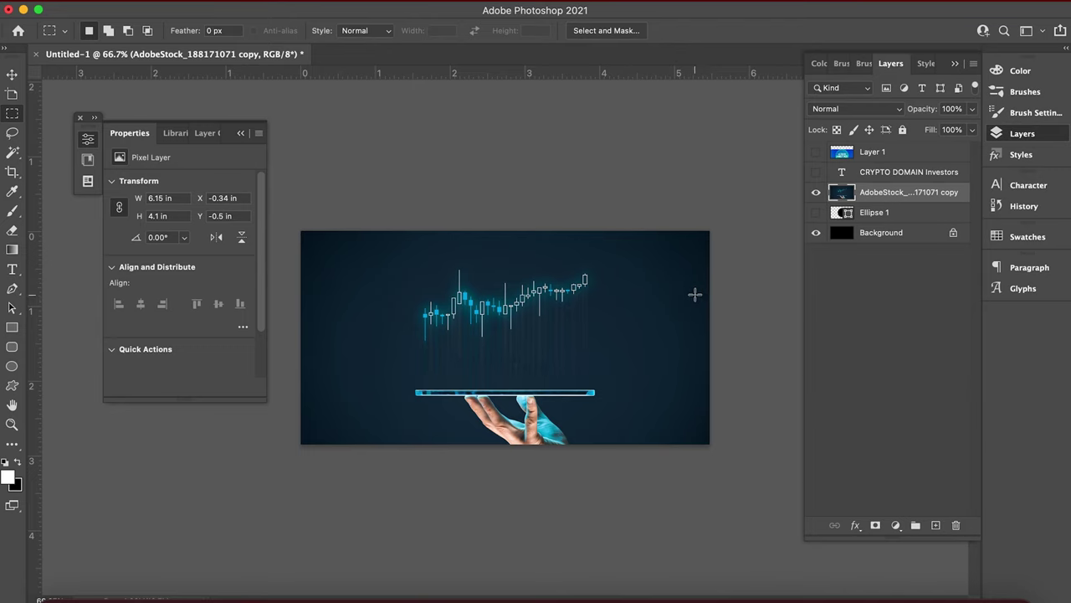
pyautogui.click(817, 171)
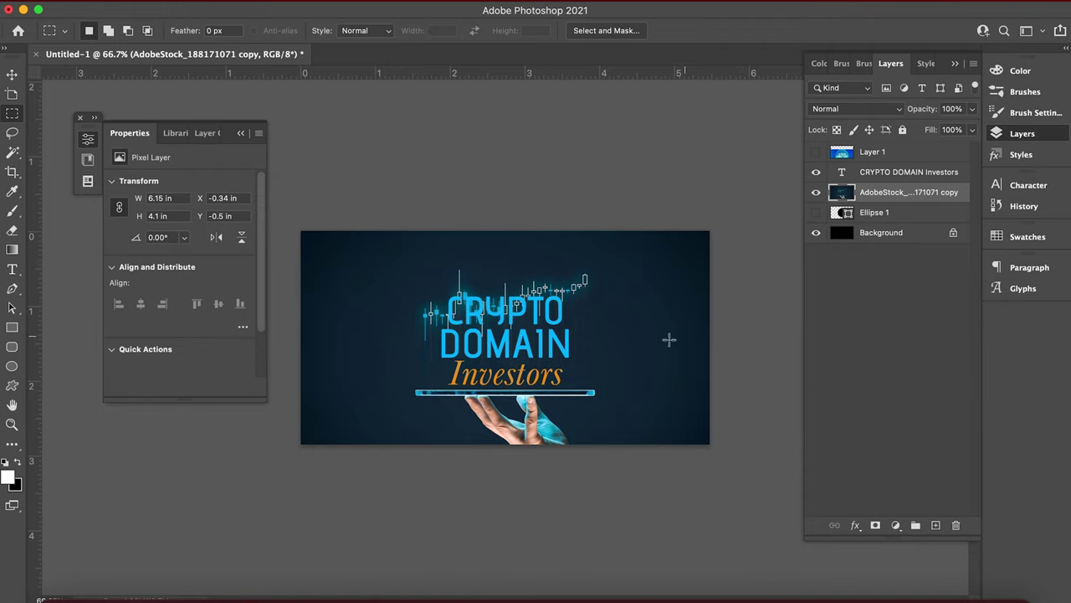
# - Copy the tablet and hand onto a new Layer 2 and nudge it lower
pyautogui.moveTo(411, 386); pyautogui.dragTo(615, 462)
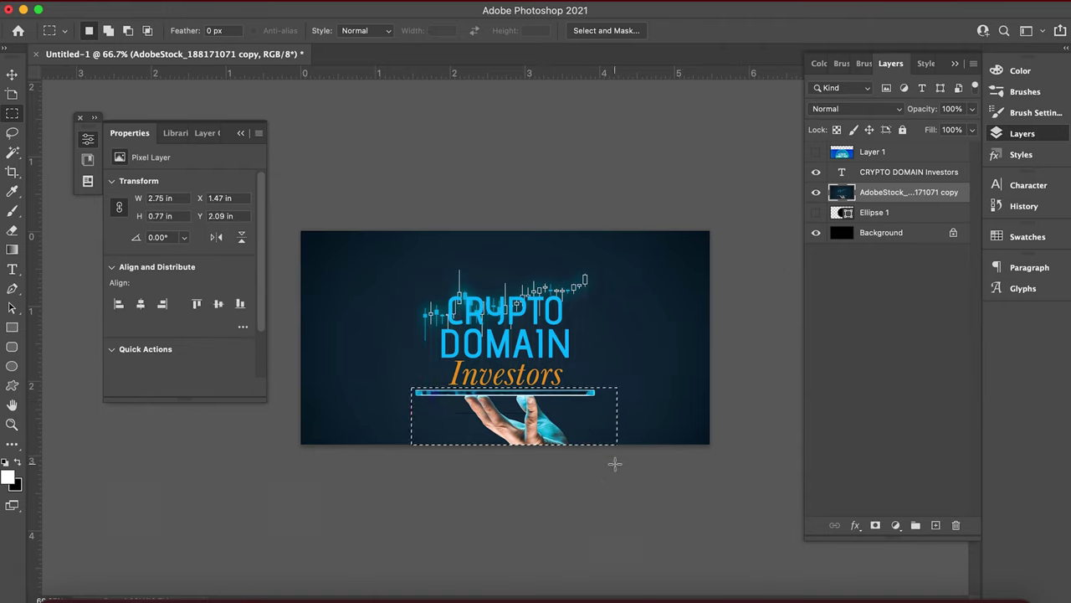
pyautogui.rightClick(587, 430)
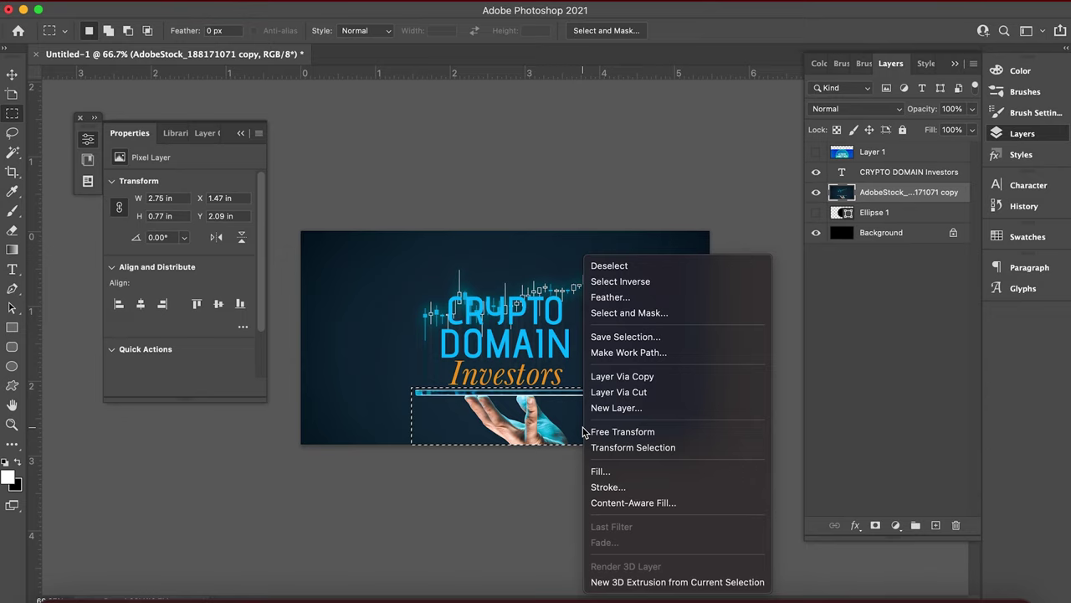
pyautogui.click(625, 391)
pyautogui.press('v')
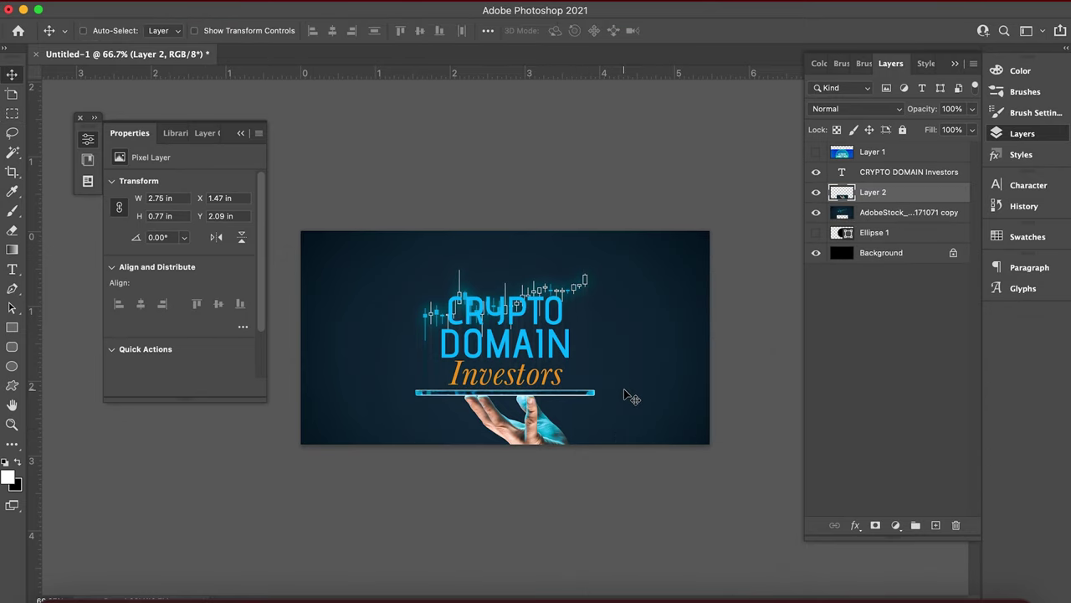
pyautogui.hotkey('shift', 'Down')
pyautogui.hotkey('shift', 'Down')
pyautogui.hotkey('shift', 'Down')
pyautogui.hotkey('shift', 'Down')
pyautogui.hotkey('shift', 'Down')
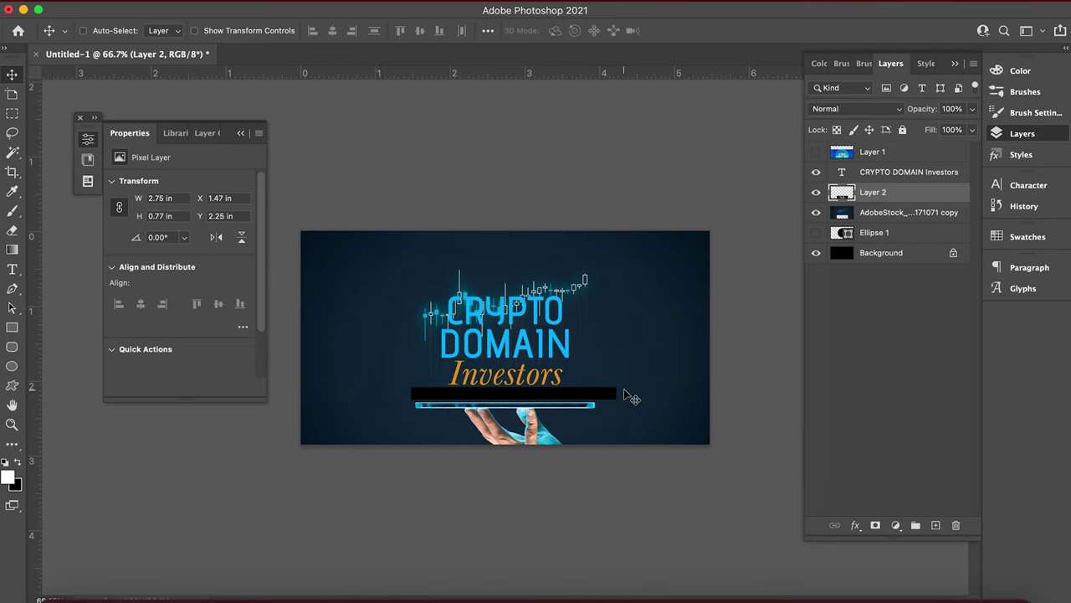
pyautogui.click(865, 217)
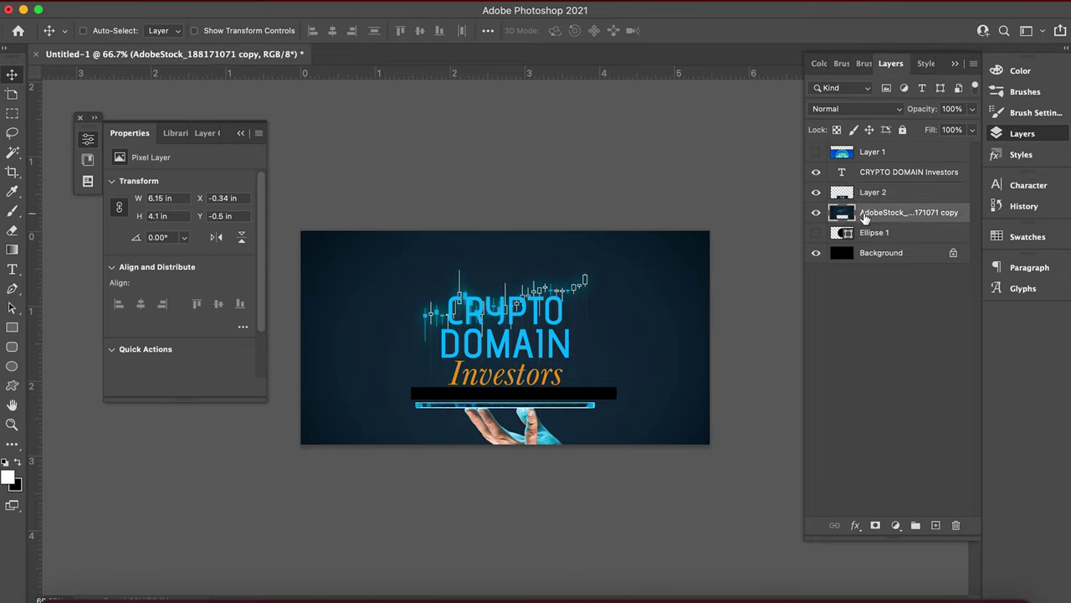
# - Stretch a strip of dark backdrop downward over the black band under Investors
pyautogui.press('m')
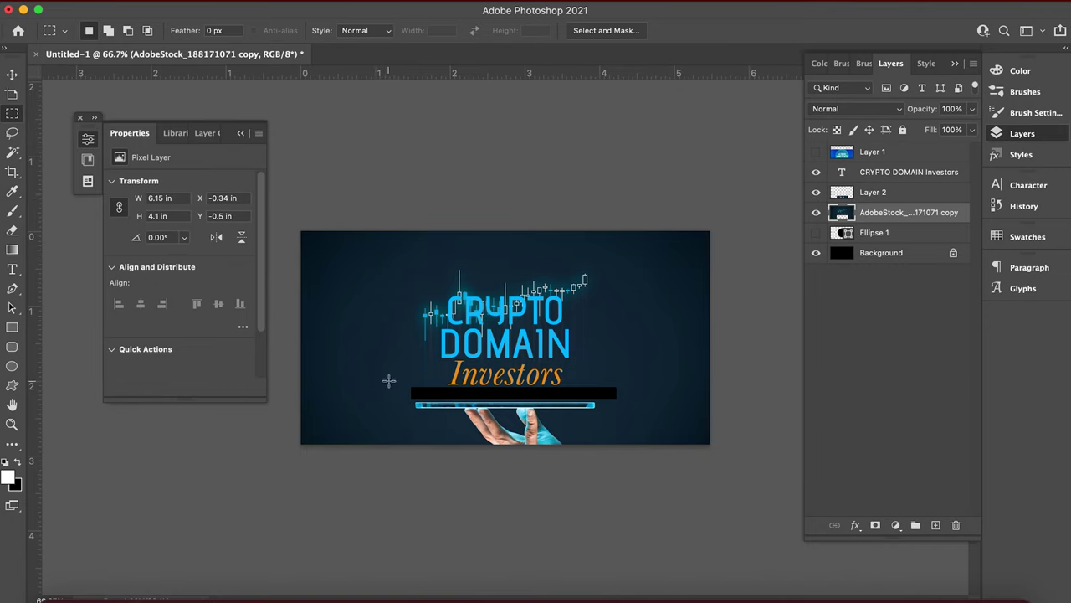
pyautogui.moveTo(388, 380); pyautogui.dragTo(635, 392)
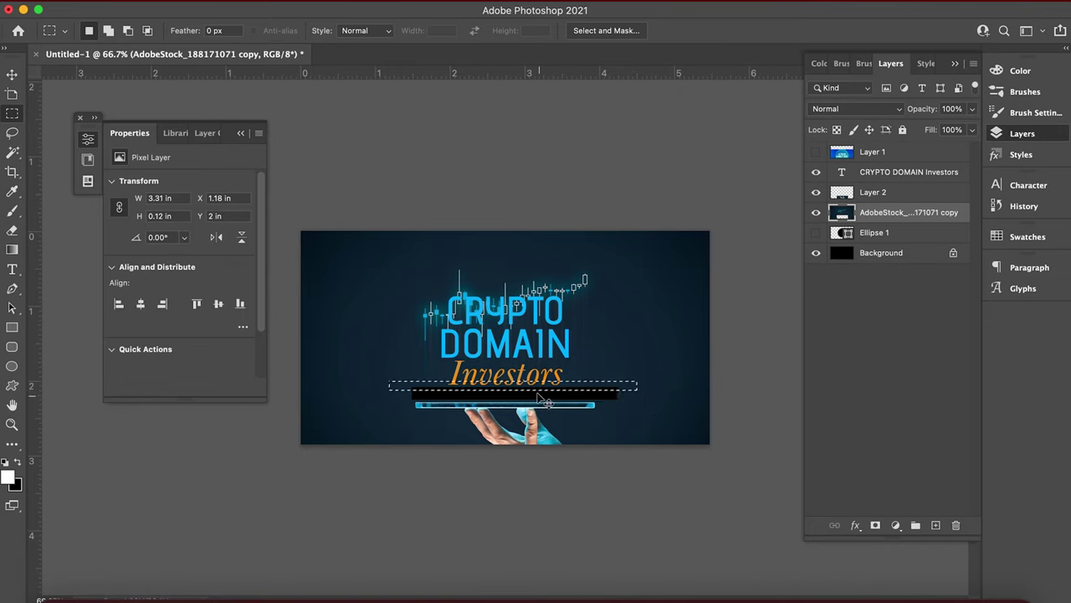
pyautogui.press('super+t')
pyautogui.moveTo(512, 391); pyautogui.dragTo(513, 409)
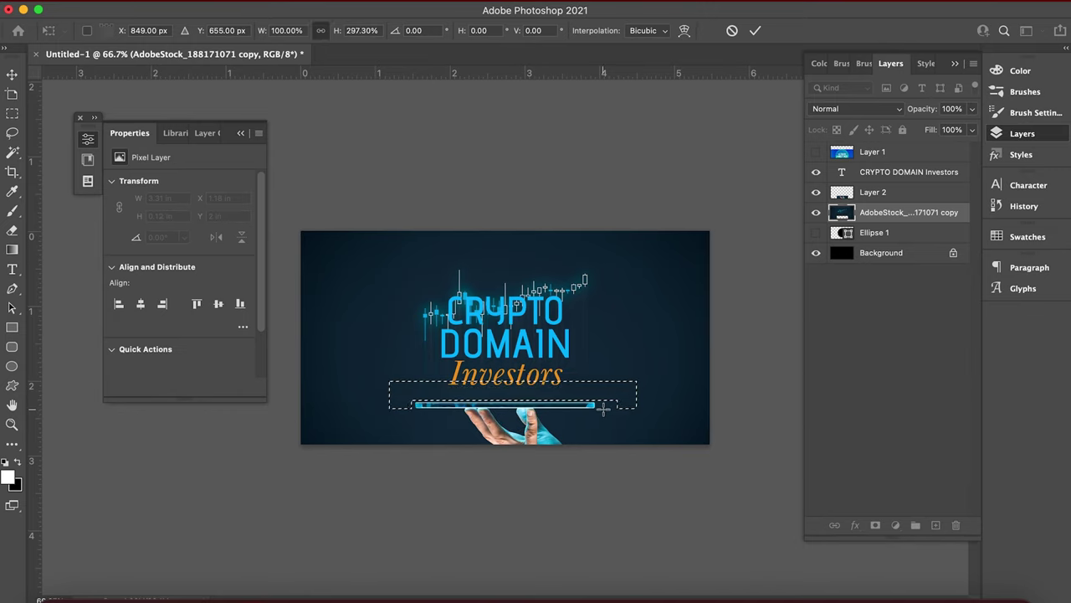
pyautogui.press('Return')
pyautogui.hotkey('ctrl', 'd')
pyautogui.press('v')
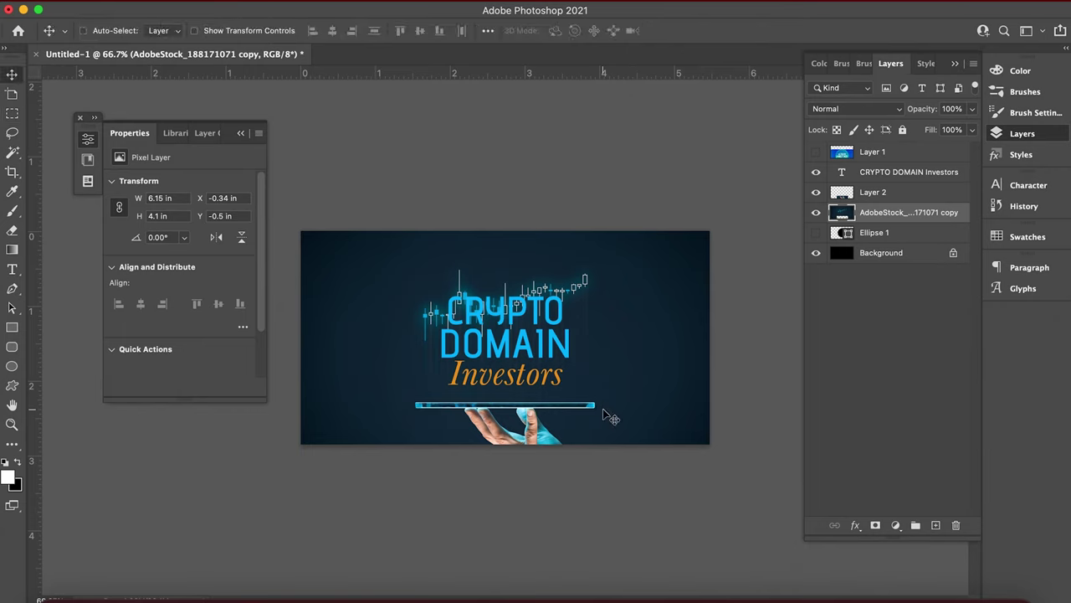
pyautogui.click(864, 178)
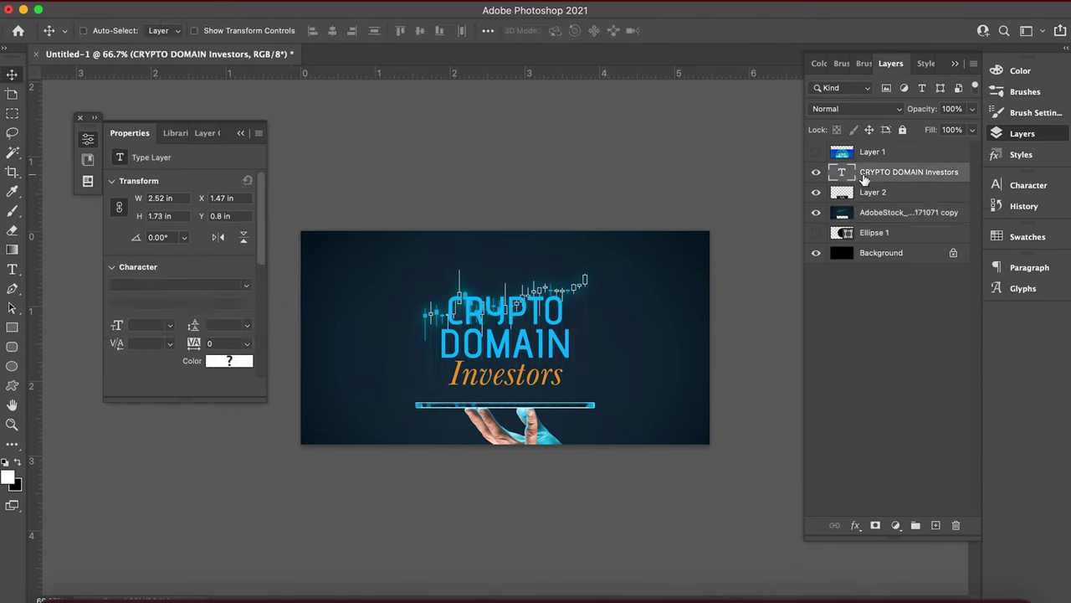
# - Nudge the title lower and set it to 39 pt with 32 pt leading
pyautogui.hotkey('shift', 'Down')
pyautogui.hotkey('shift', 'Down')
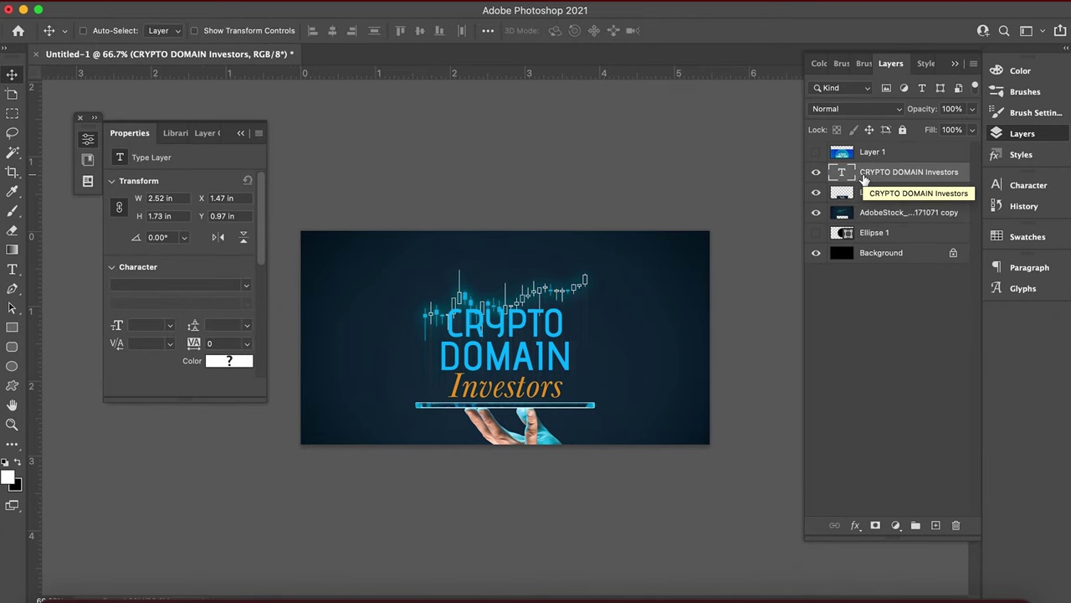
pyautogui.hotkey('shift', 'Down')
pyautogui.hotkey('shift', 'Down')
pyautogui.hotkey('shift', 'Down')
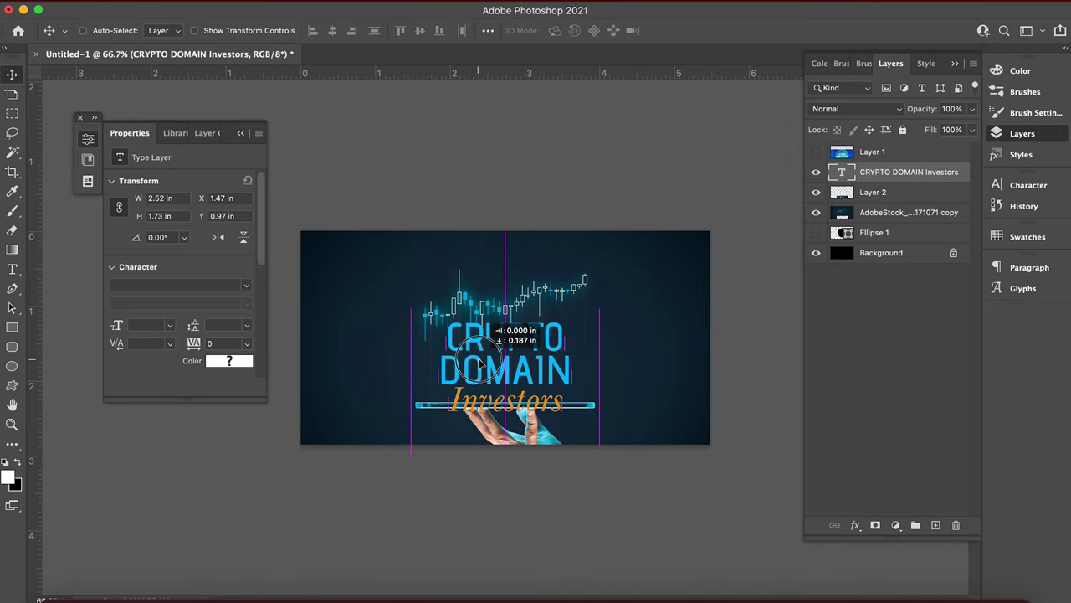
pyautogui.press('t')
pyautogui.click(447, 353)
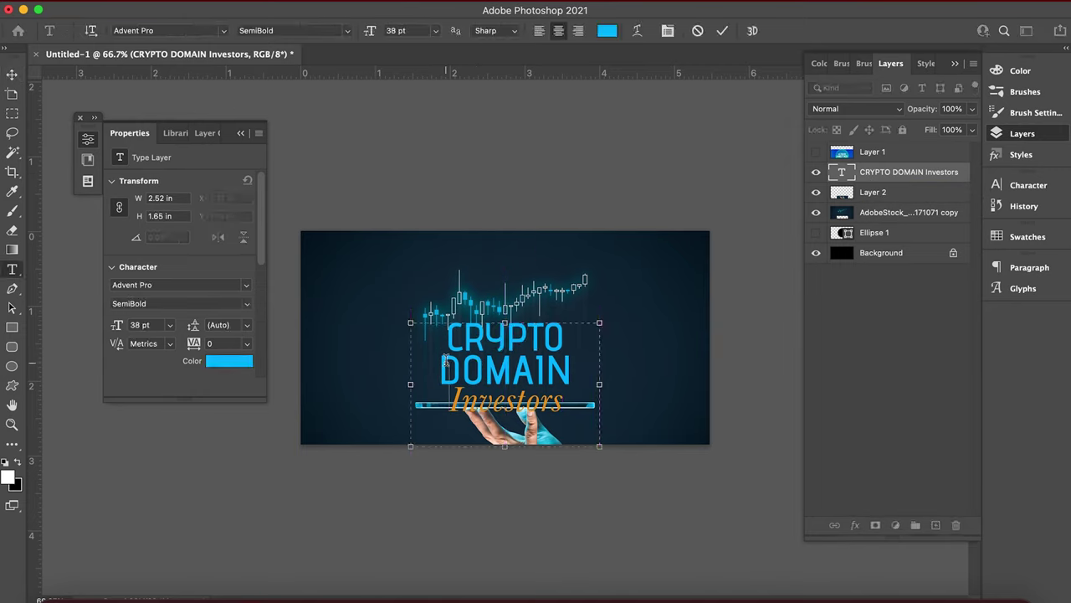
pyautogui.press('super+z')
pyautogui.moveTo(569, 394); pyautogui.dragTo(409, 322)
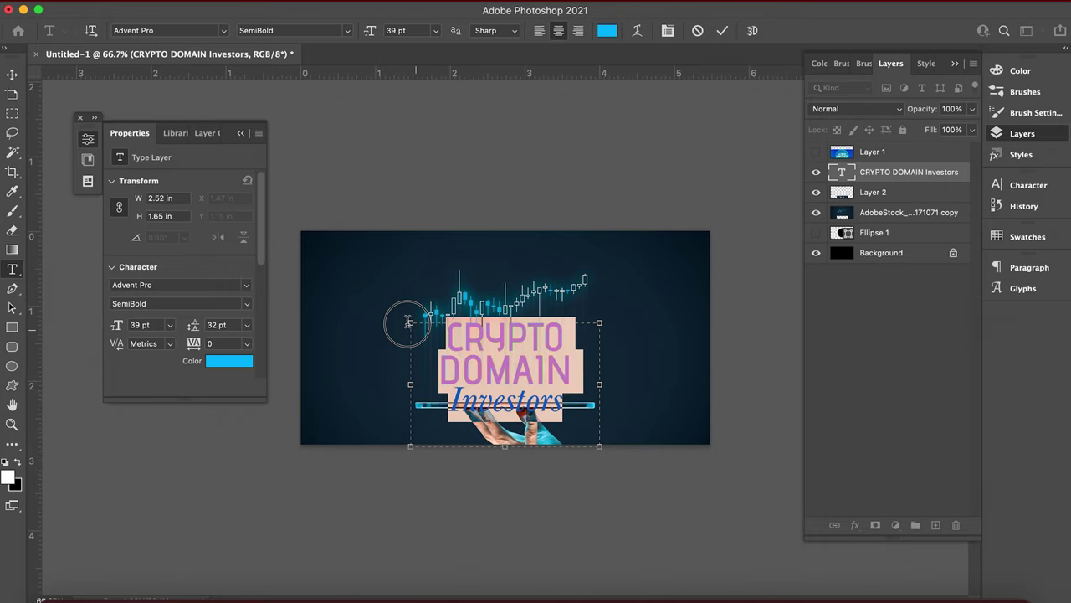
pyautogui.click(11, 74)
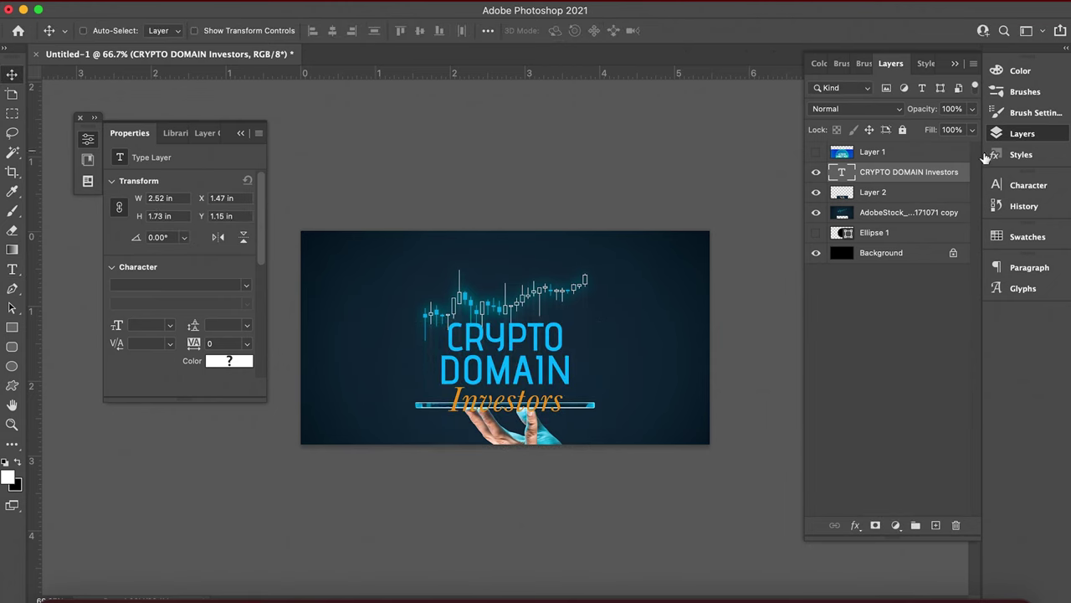
# - Reposition the chart photo layer so it sits slightly higher
pyautogui.click(913, 213)
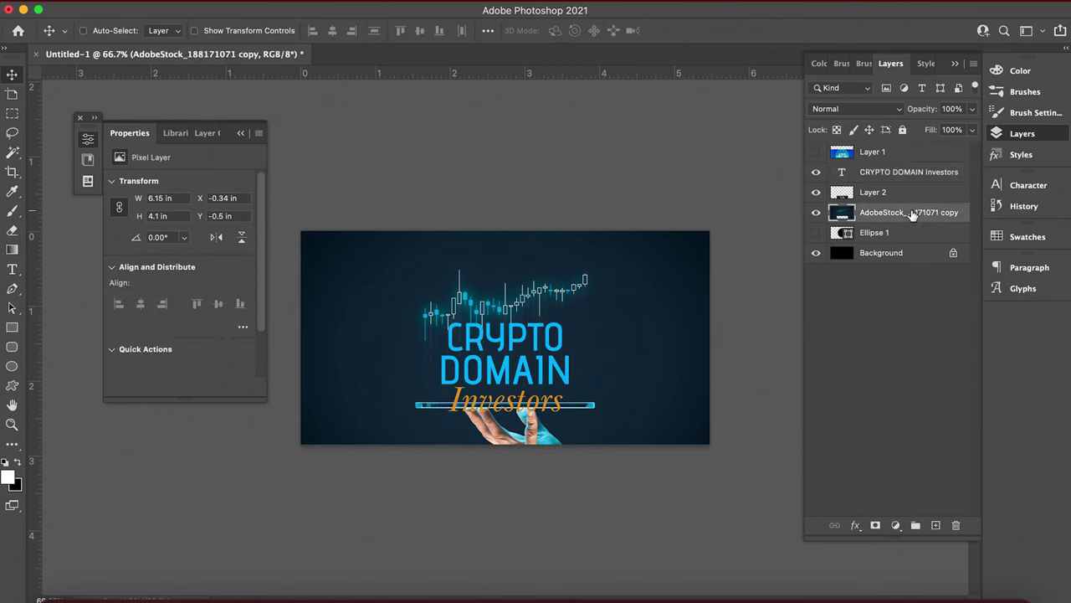
pyautogui.keyDown('shift'); pyautogui.click(903, 193); pyautogui.keyUp('shift')
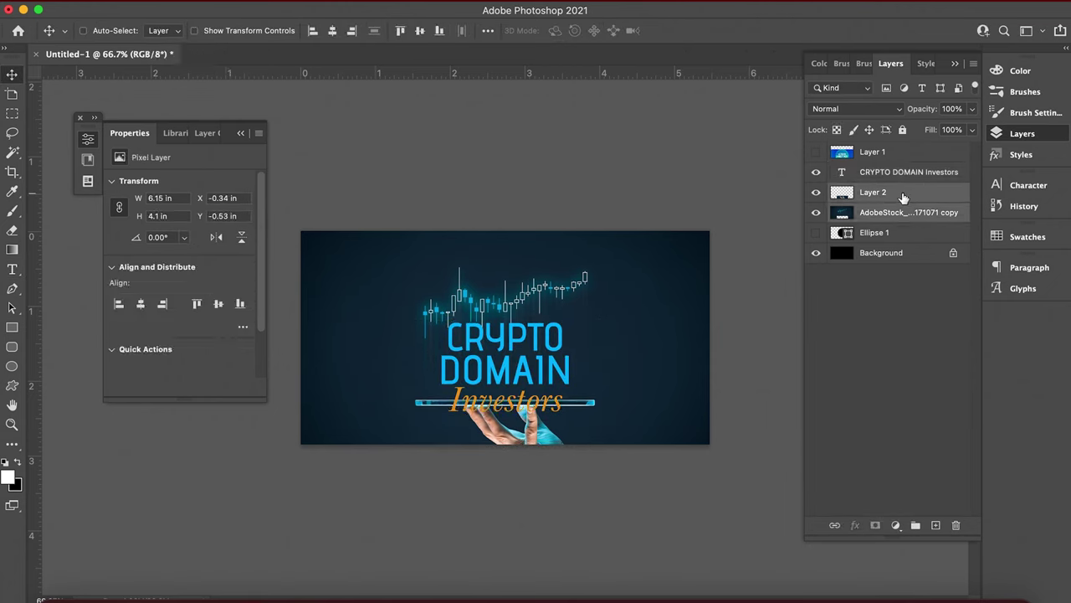
pyautogui.press('Down')
pyautogui.press('Down')
pyautogui.press('Down')
pyautogui.press('Down')
pyautogui.click(883, 213)
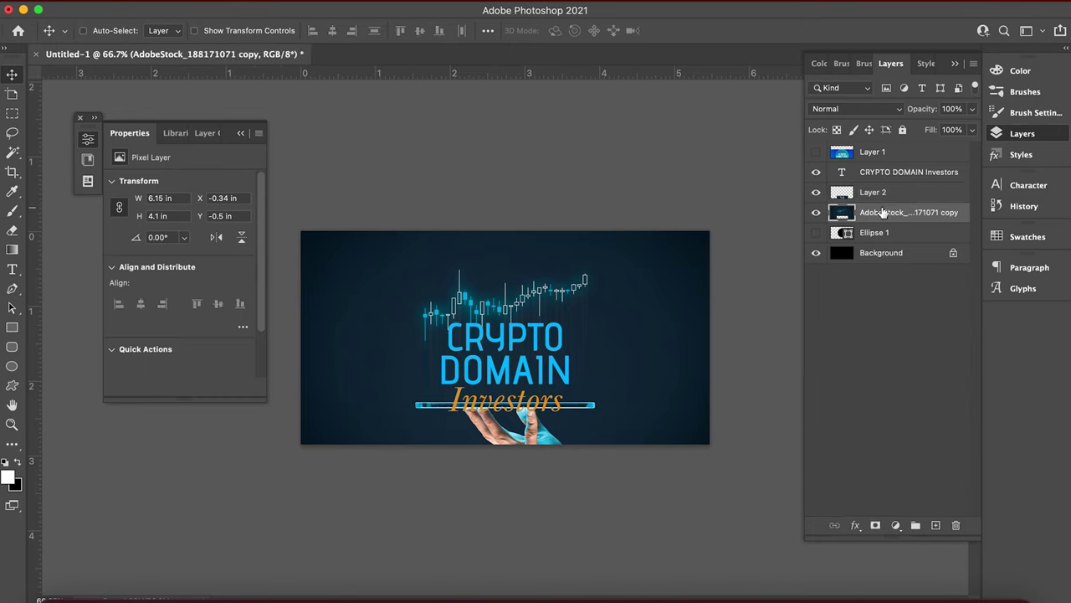
pyautogui.hotkey('shift', 'Up')
pyautogui.hotkey('shift', 'Up')
pyautogui.hotkey('shift', 'Up')
# - Stretch the strip just above the tablet to 183% height and deselect
pyautogui.click(12, 113)
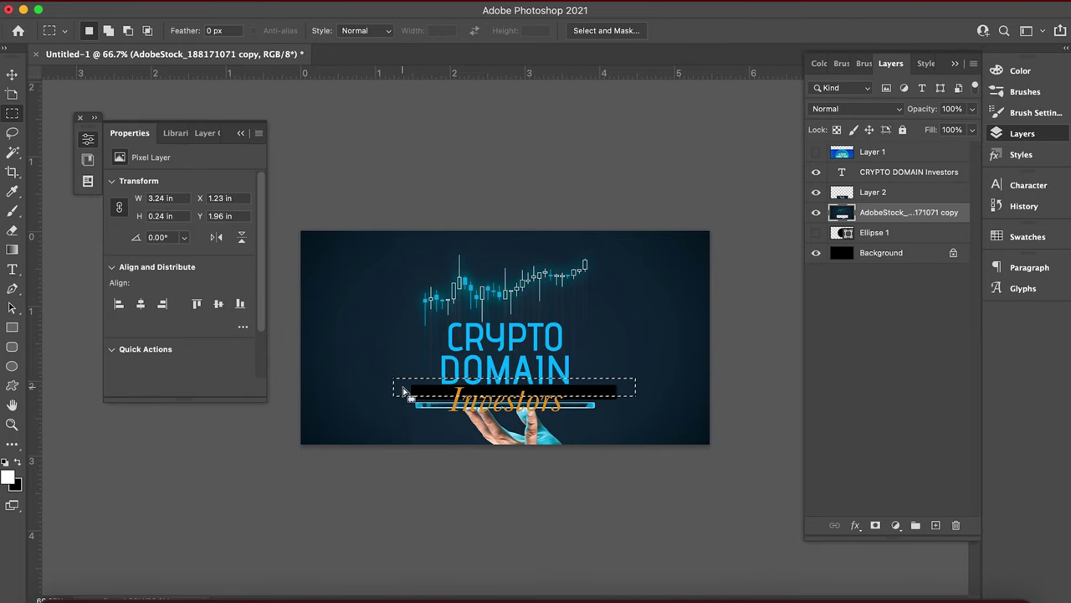
pyautogui.moveTo(402, 391); pyautogui.dragTo(403, 381)
pyautogui.hotkey('ctrl', 't')
pyautogui.moveTo(512, 384); pyautogui.dragTo(512, 400)
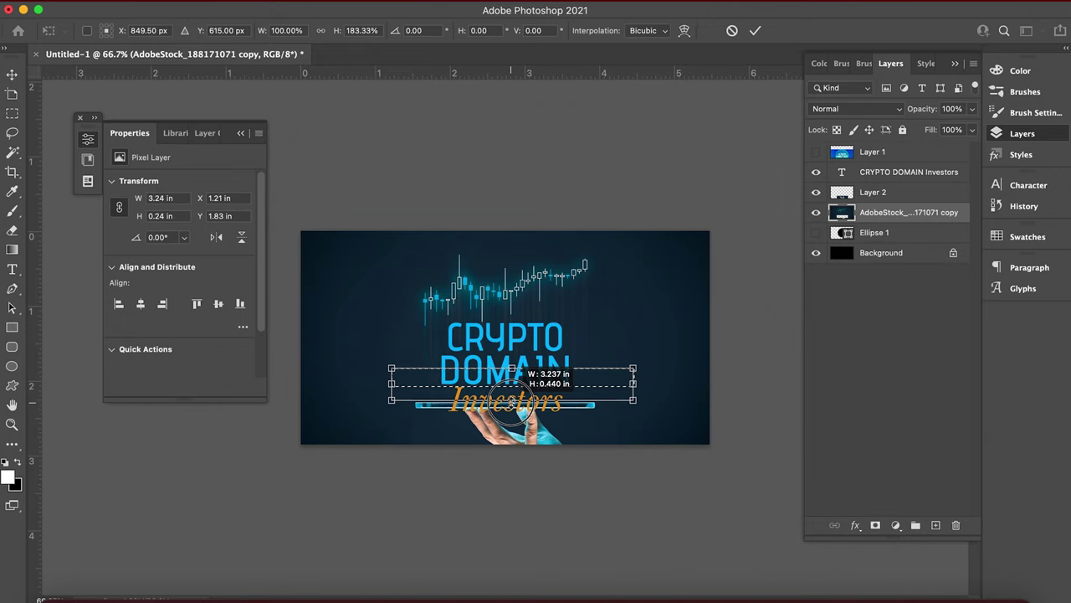
pyautogui.press('Return')
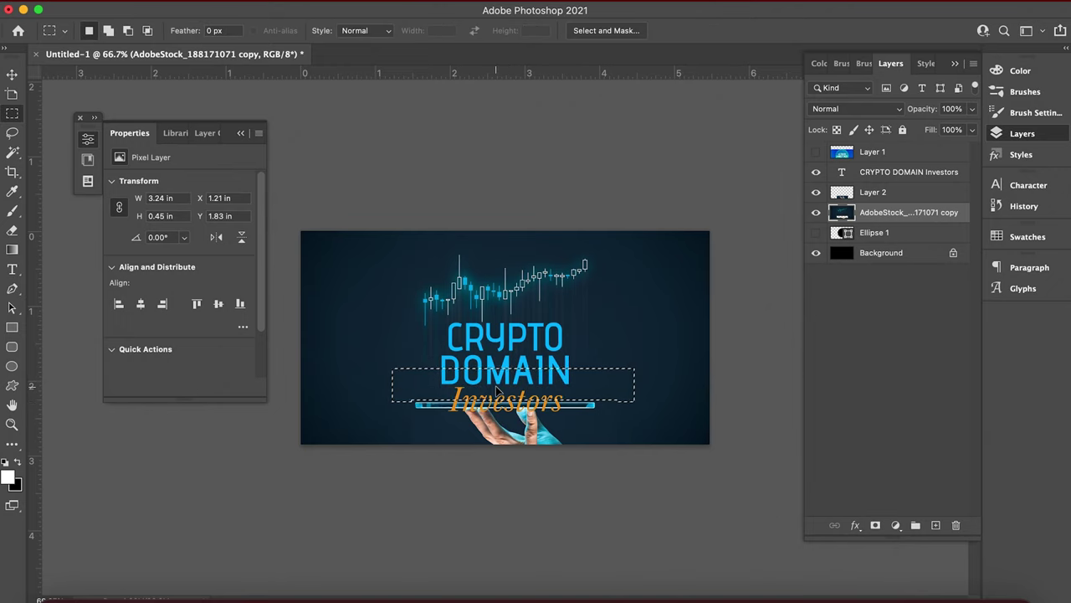
pyautogui.press('super+d')
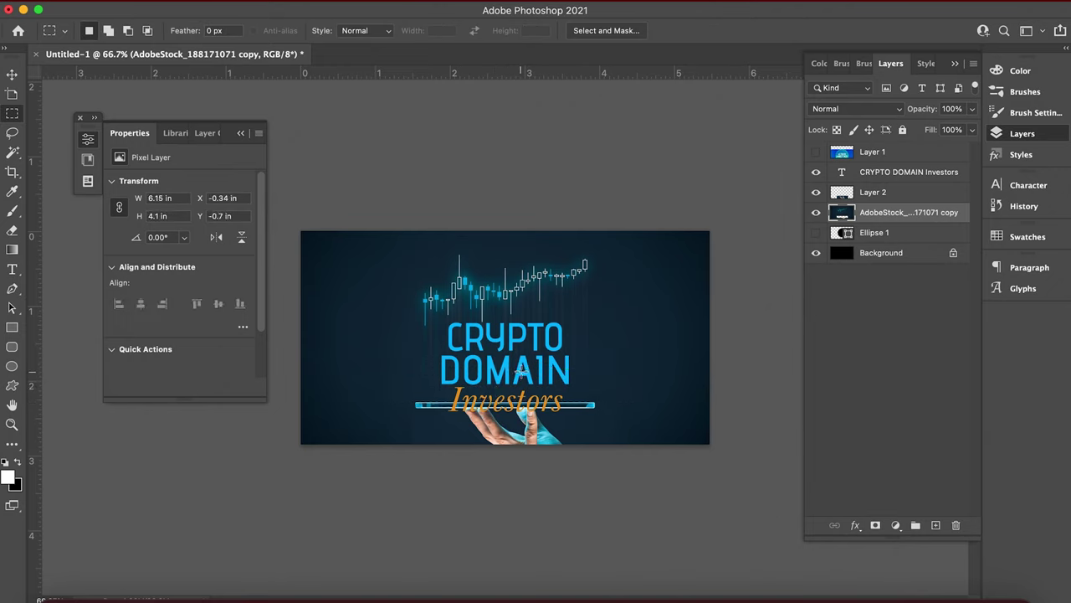
# - Set the word DOMAIN in the title to 34 pt
pyautogui.press('v')
pyautogui.doubleClick(845, 173)
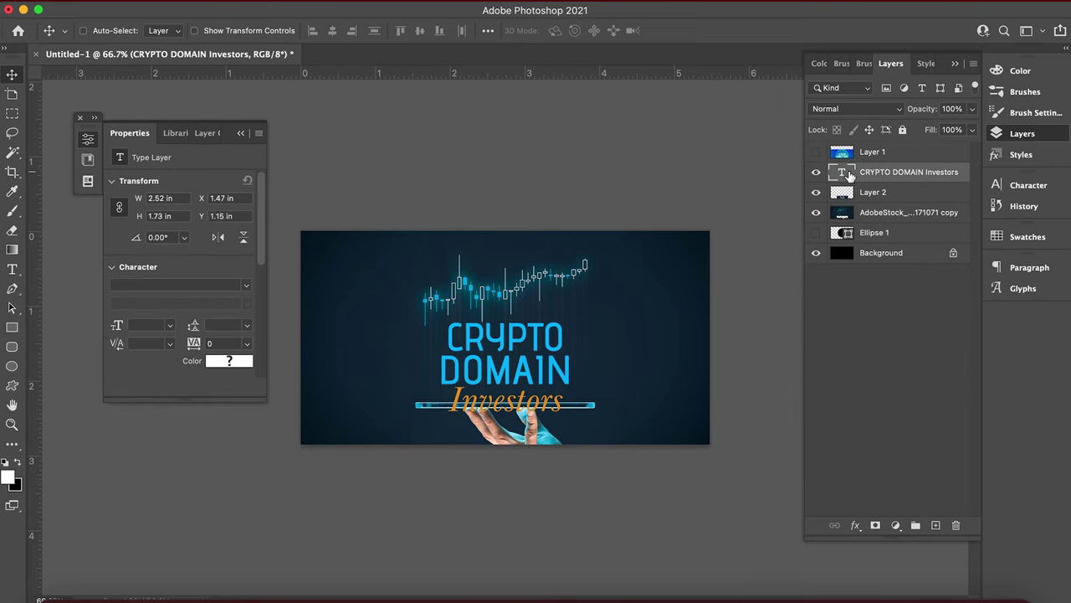
pyautogui.click(567, 361)
pyautogui.keyDown('shift'); pyautogui.click(426, 328); pyautogui.keyUp('shift')
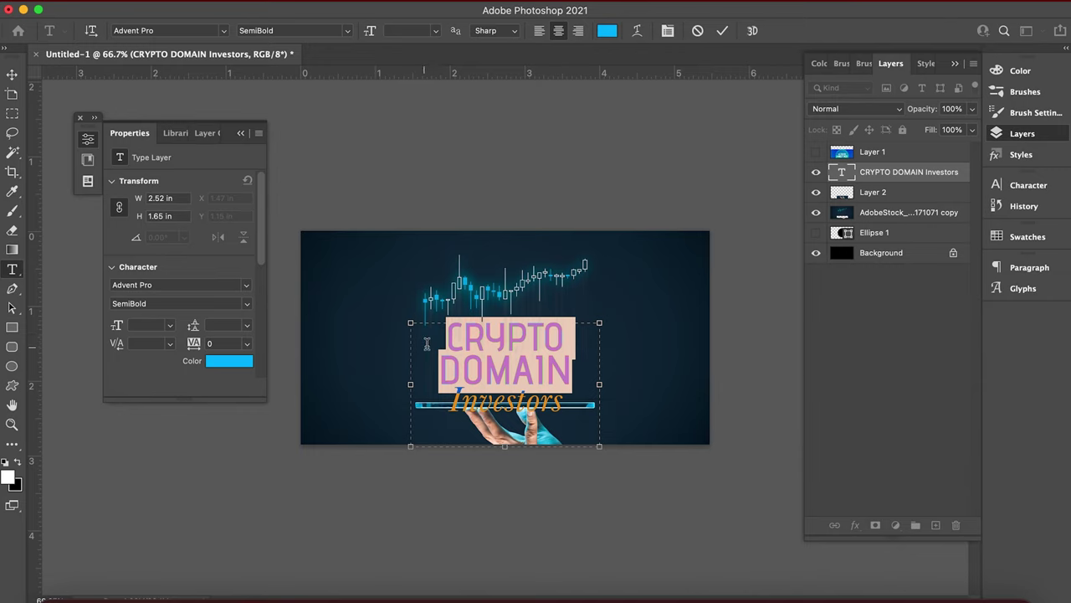
pyautogui.click(438, 370)
pyautogui.keyDown('shift'); pyautogui.click(586, 382); pyautogui.keyUp('shift')
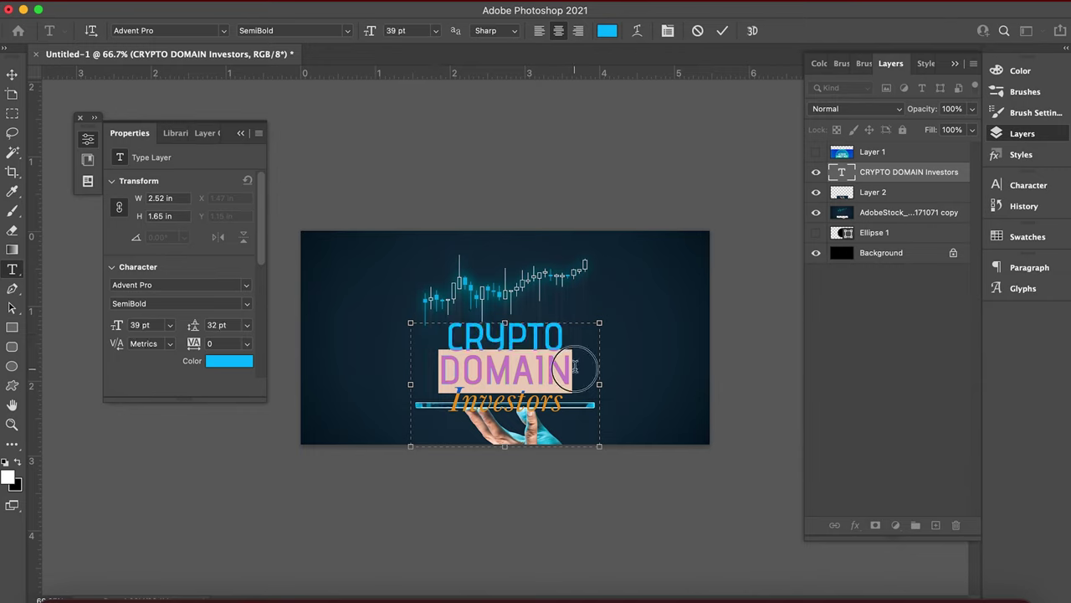
pyautogui.click(414, 32)
pyautogui.press('Down')
pyautogui.press('Down')
pyautogui.press('Down')
pyautogui.press('Down')
pyautogui.press('Down')
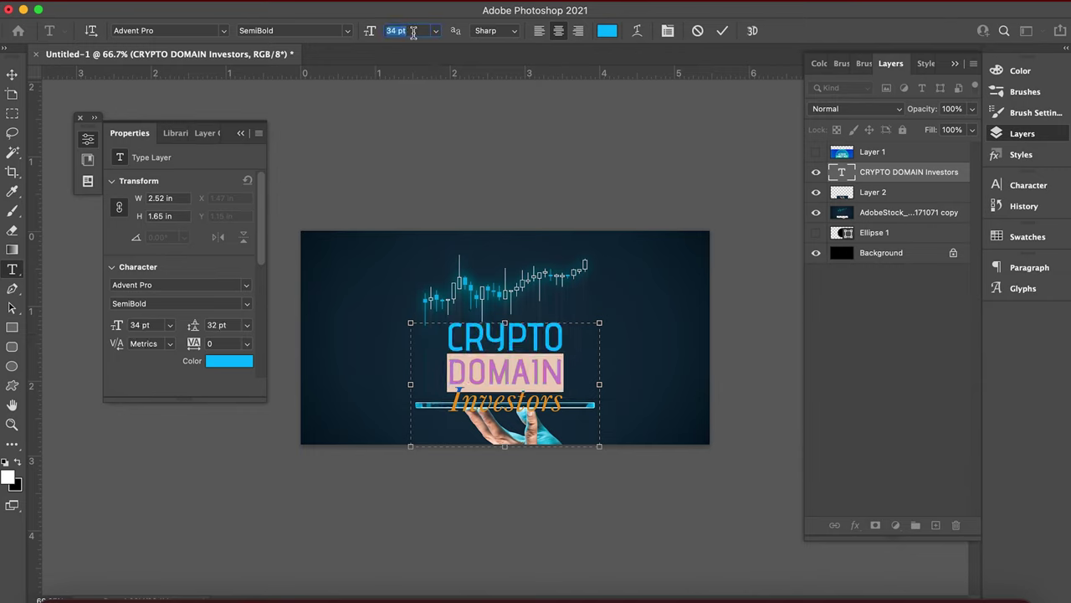
# - Set CRYPTO to 37 pt, commit, and nudge the title block up
pyautogui.click(450, 338)
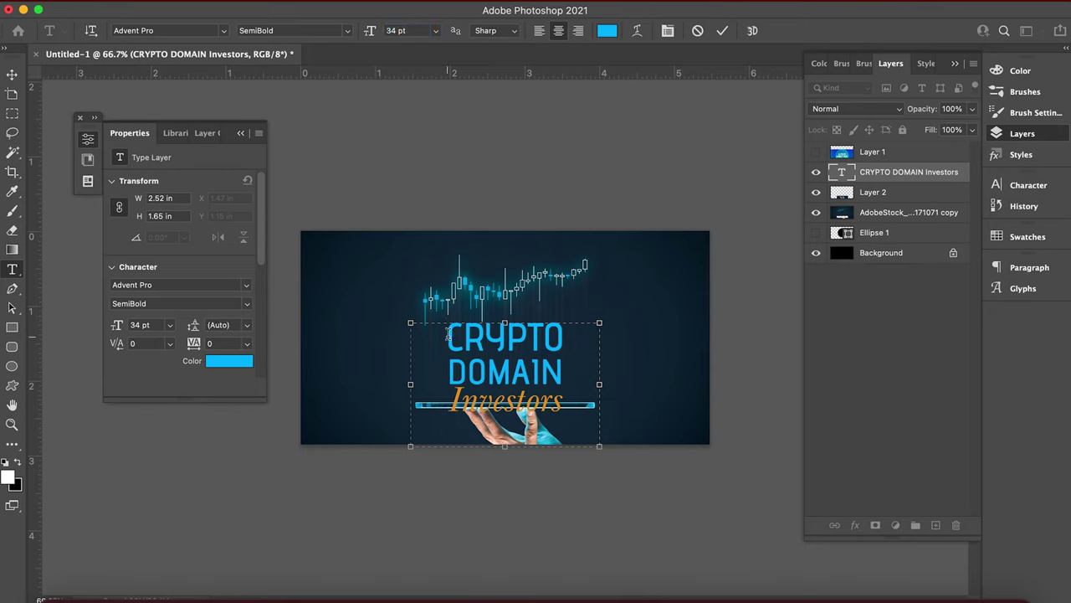
pyautogui.keyDown('shift'); pyautogui.click(566, 338); pyautogui.keyUp('shift')
pyautogui.click(396, 31)
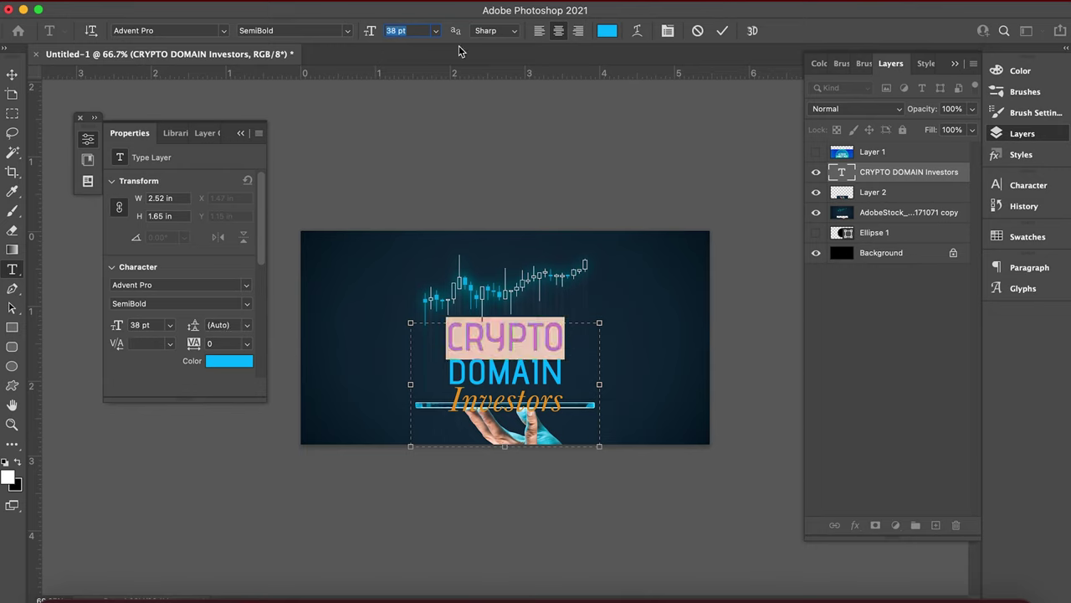
pyautogui.press('Down')
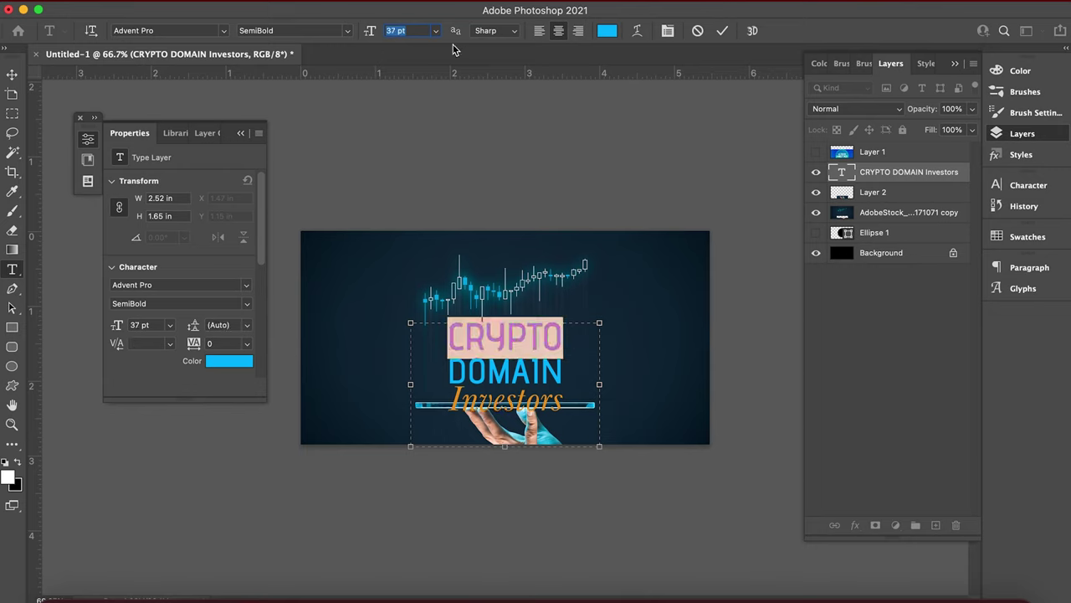
pyautogui.press('Escape')
pyautogui.press('v')
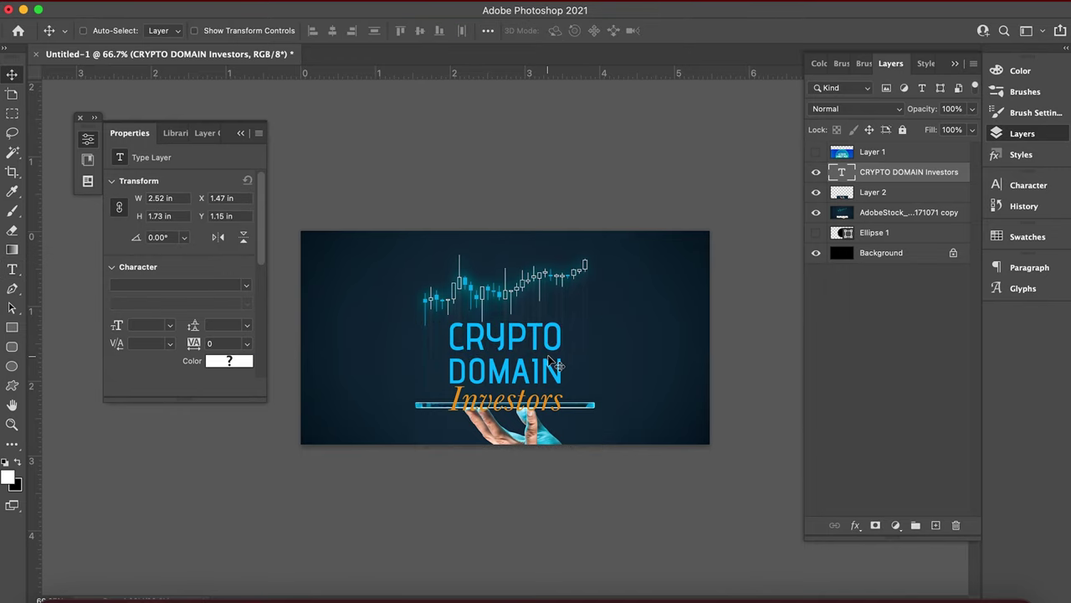
pyautogui.press('Up')
pyautogui.press('Up')
pyautogui.press('Up')
pyautogui.press('Up')
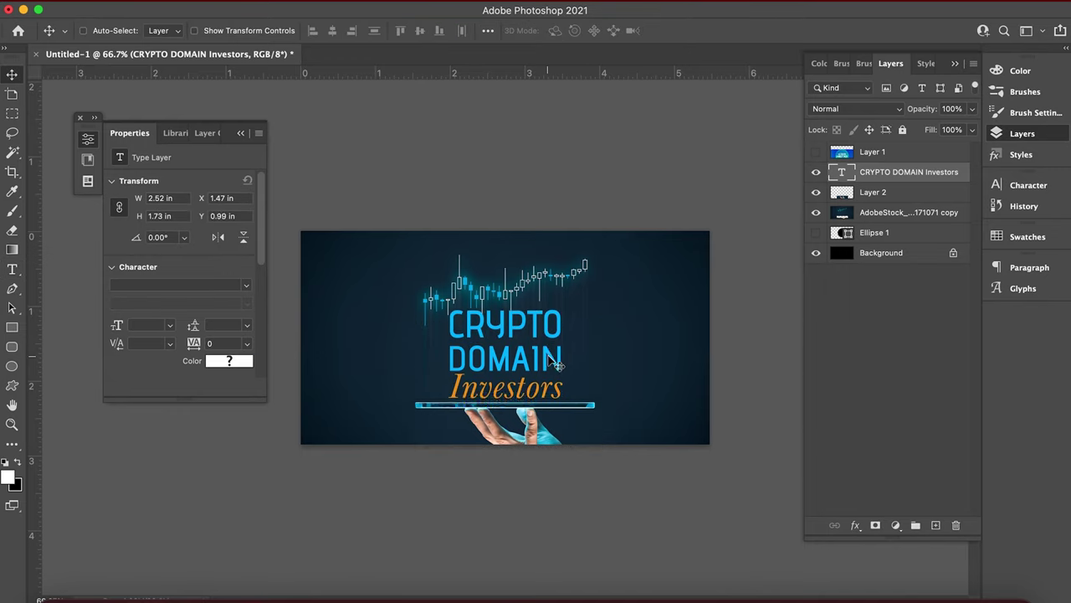
pyautogui.press('Up')
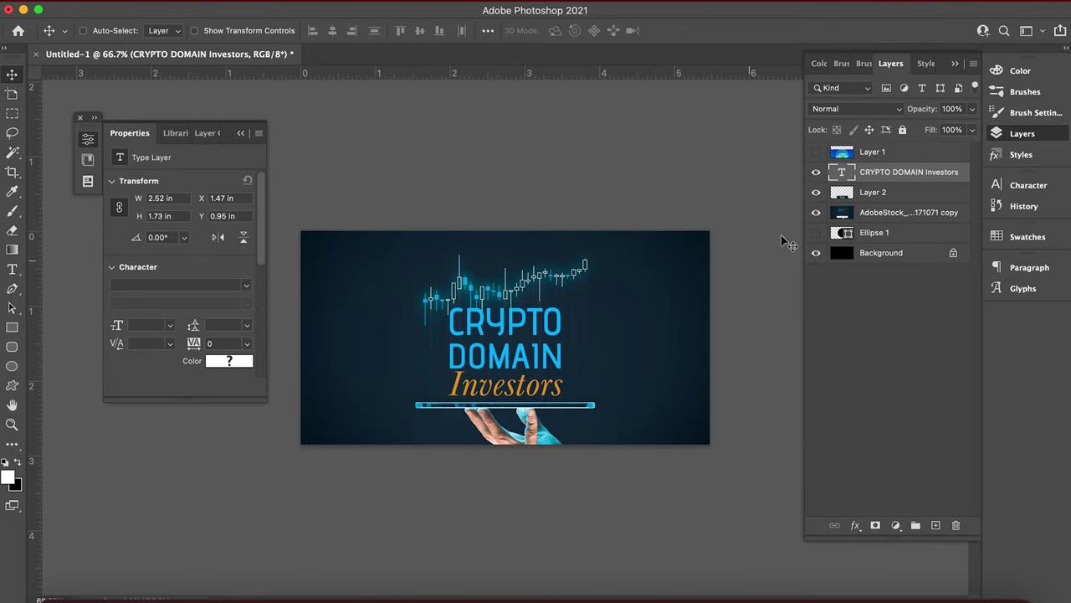
# - Merge the AdobeStock chart photo into Layer 2, leaving blending on Normal
pyautogui.click(906, 216)
pyautogui.click(856, 109)
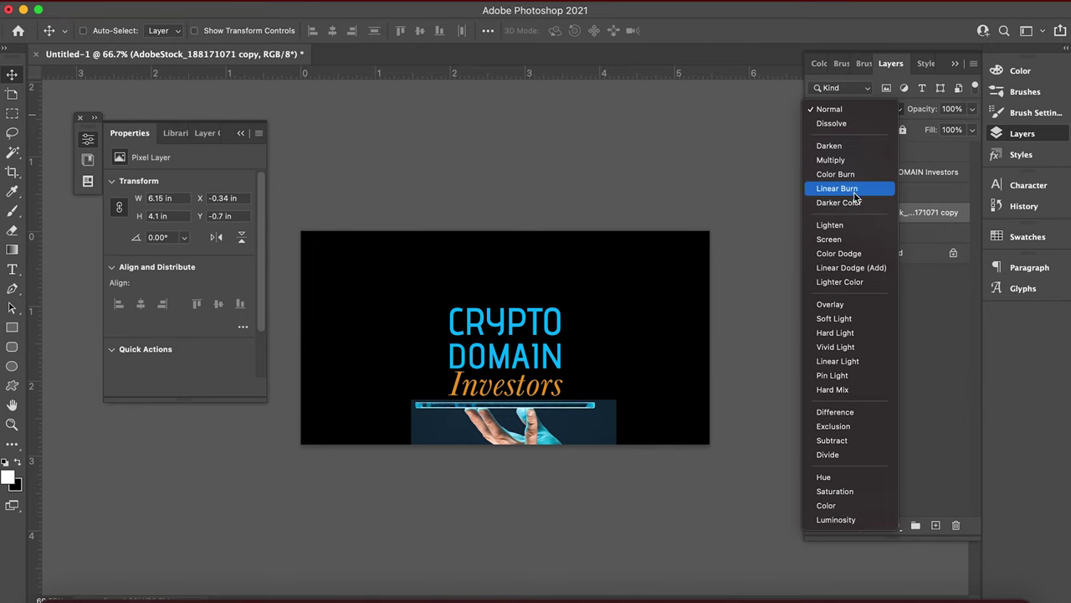
pyautogui.click(941, 214)
pyautogui.click(893, 193)
pyautogui.press('super+alt+shift+e')
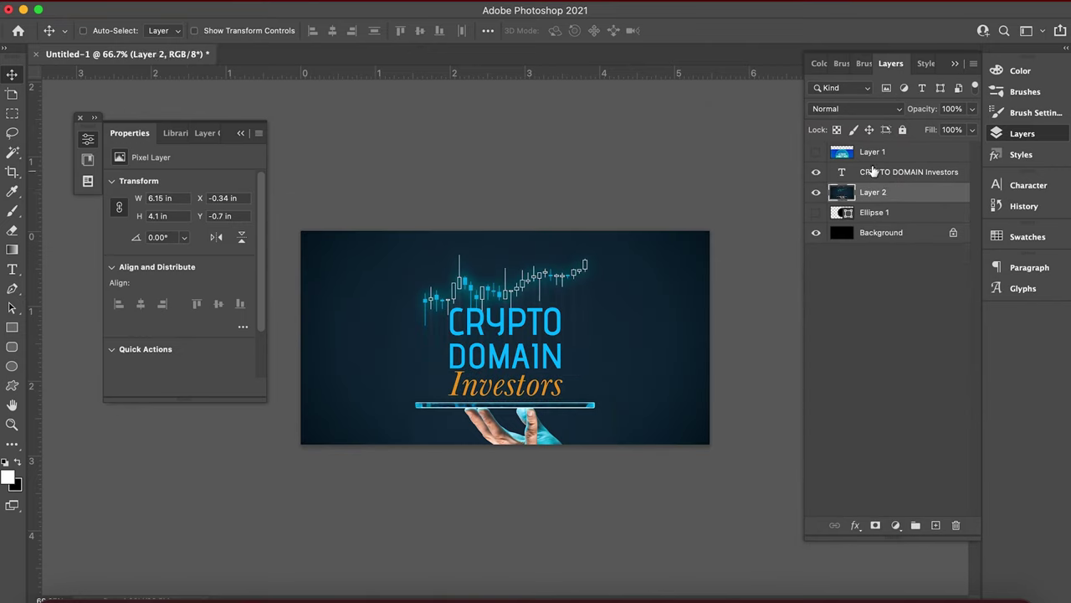
pyautogui.click(858, 113)
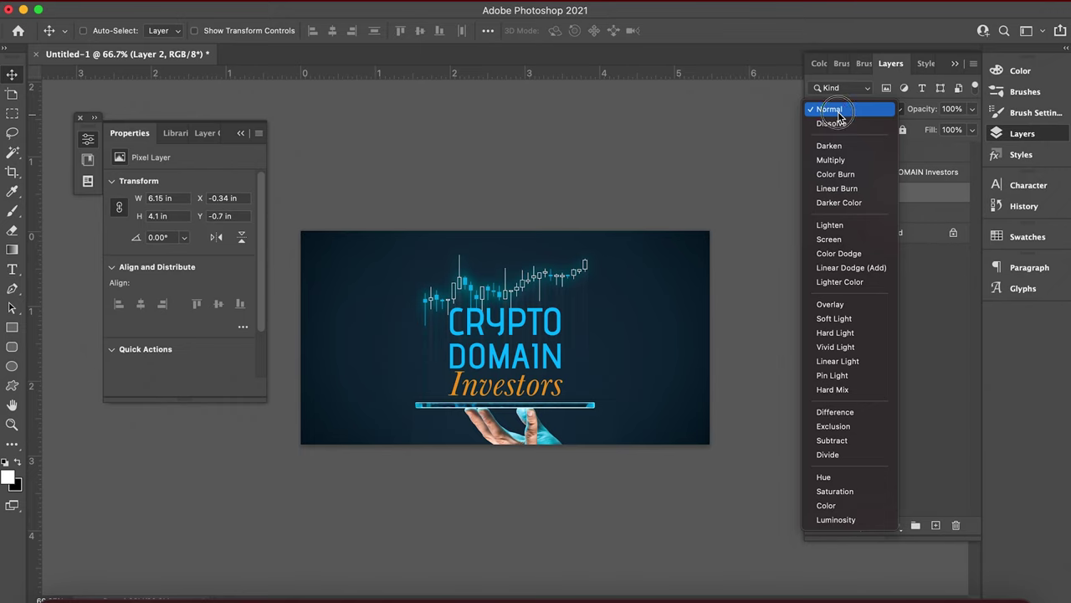
pyautogui.click(829, 109)
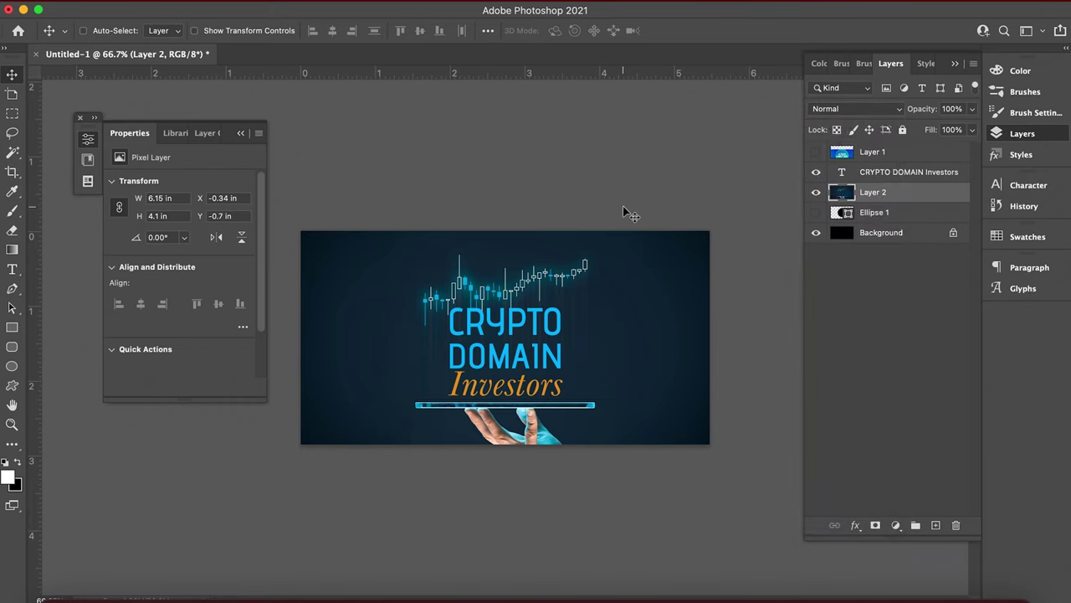
# - Recolour the word 'Investors' white (#ffffff)
pyautogui.press('t')
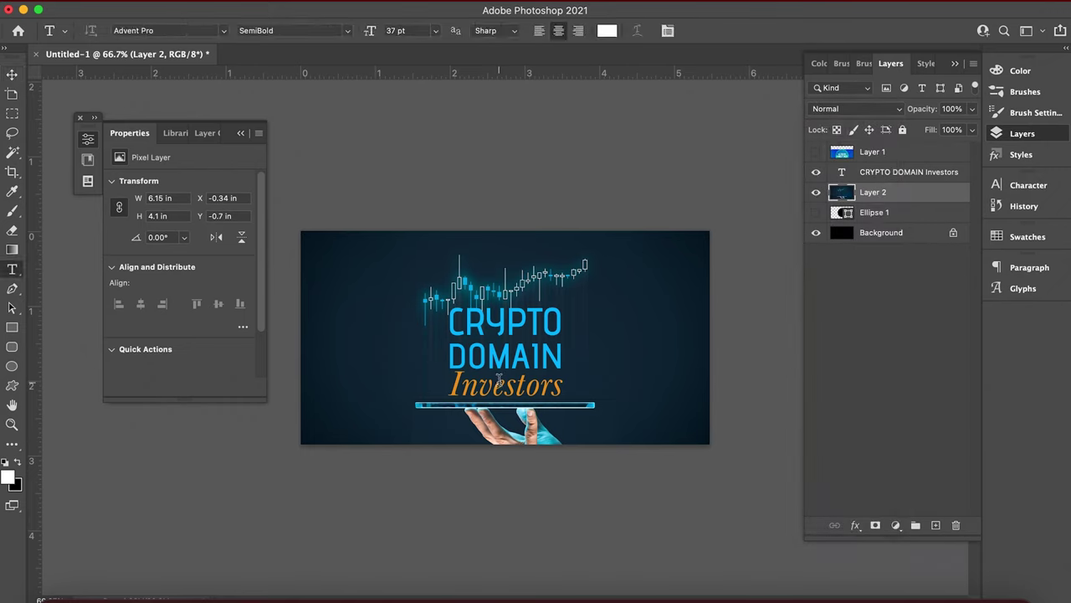
pyautogui.doubleClick(518, 385)
pyautogui.click(608, 31)
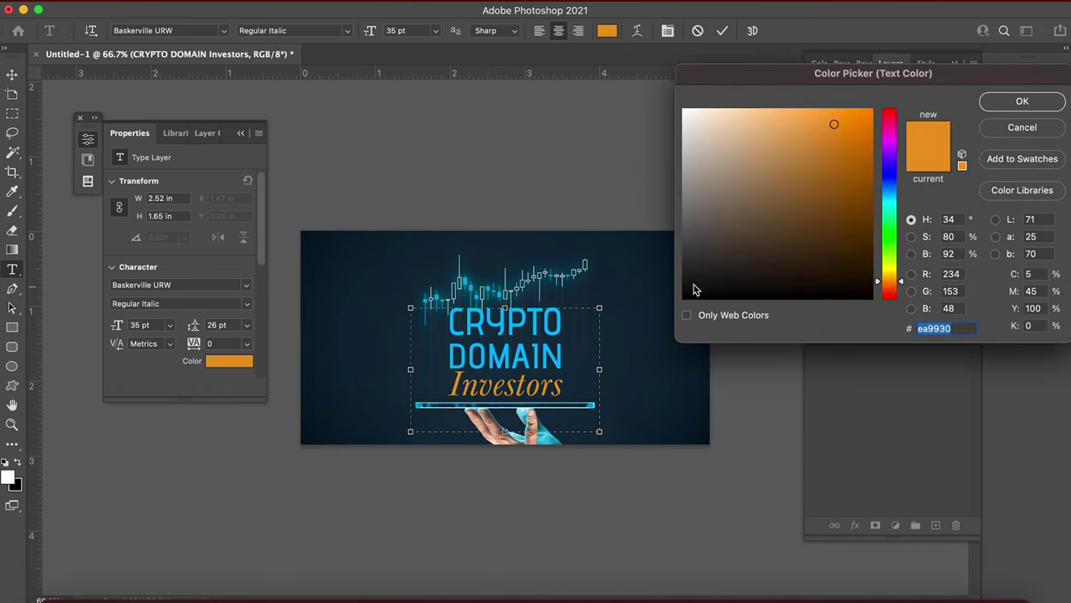
pyautogui.write('ffffff')
pyautogui.press('Return')
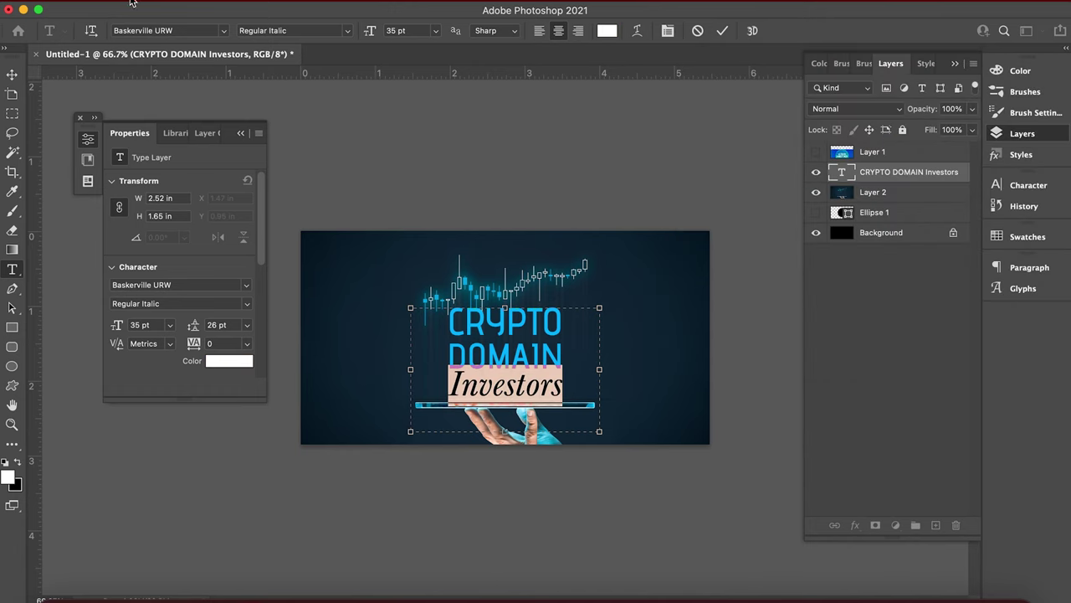
pyautogui.click(11, 77)
# - Toggle the layout guides to check the title's spacing from the canvas edges
pyautogui.press('super')
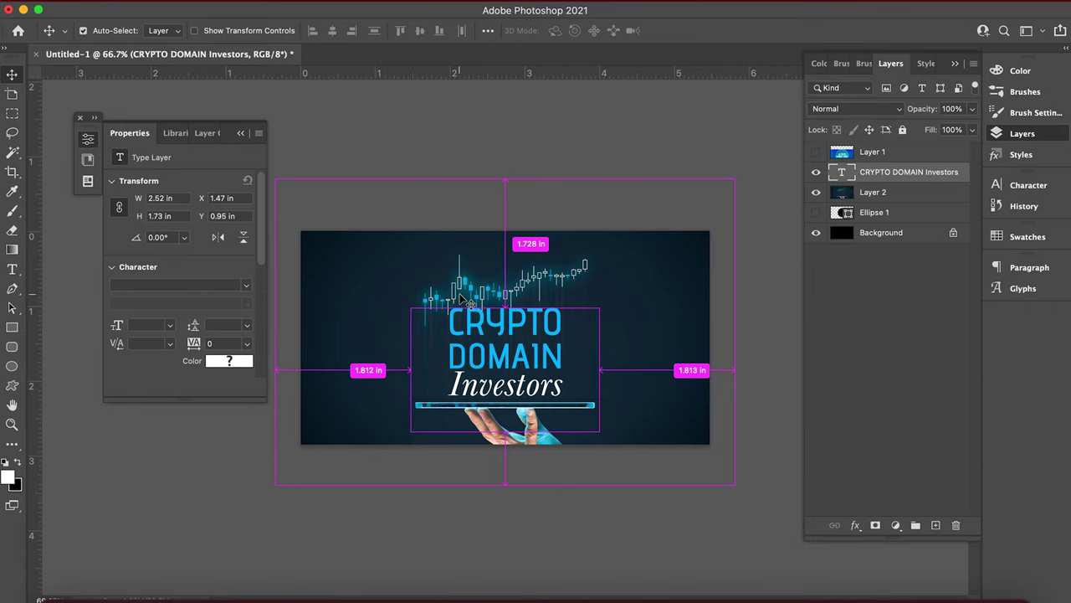
pyautogui.press('super+semicolon')
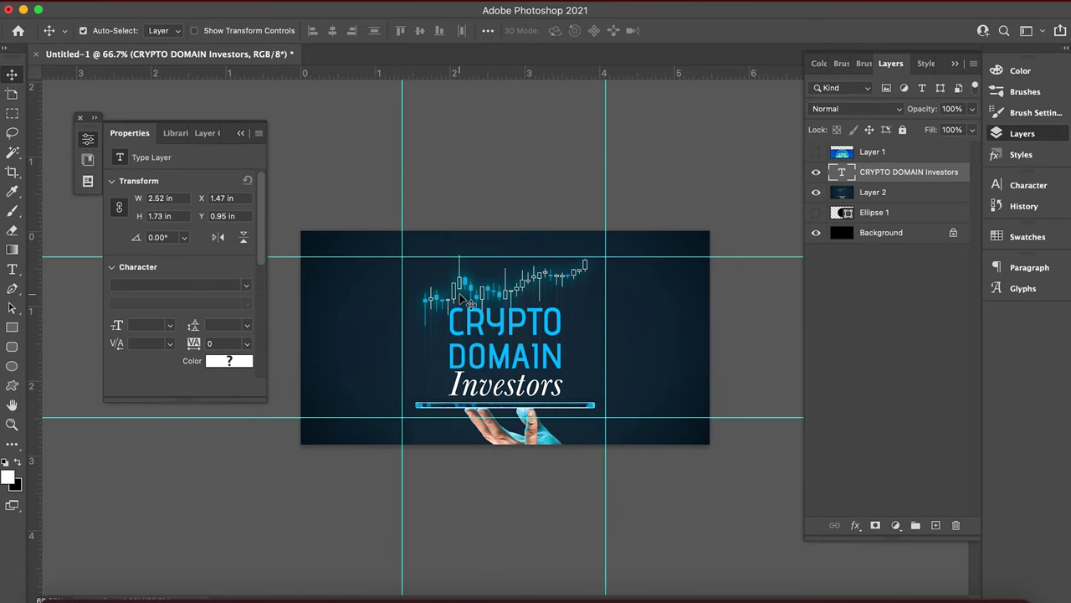
pyautogui.press('super+semicolon')
pyautogui.press('super+semicolon')
pyautogui.press('super+semicolon')
pyautogui.press('super+semicolon')
pyautogui.press('super+semicolon')
pyautogui.press('super+semicolon')
pyautogui.press('super+semicolon')
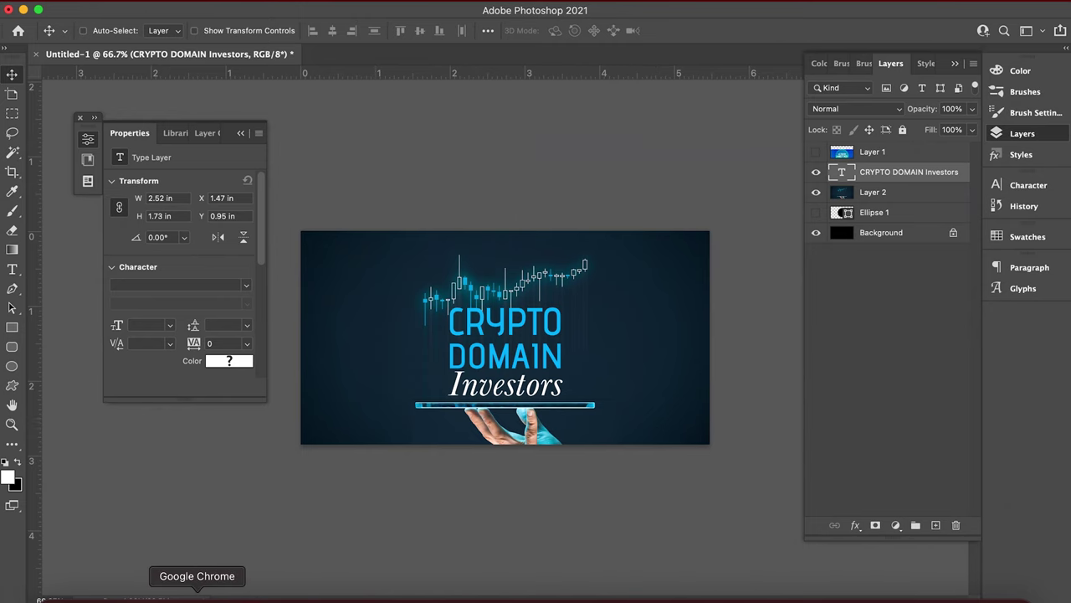
# - Copy the rocket-and-bitcoin image from the Adobe Stock crypto investor results
pyautogui.click(197, 598)
pyautogui.scroll(-5, 547, 339)
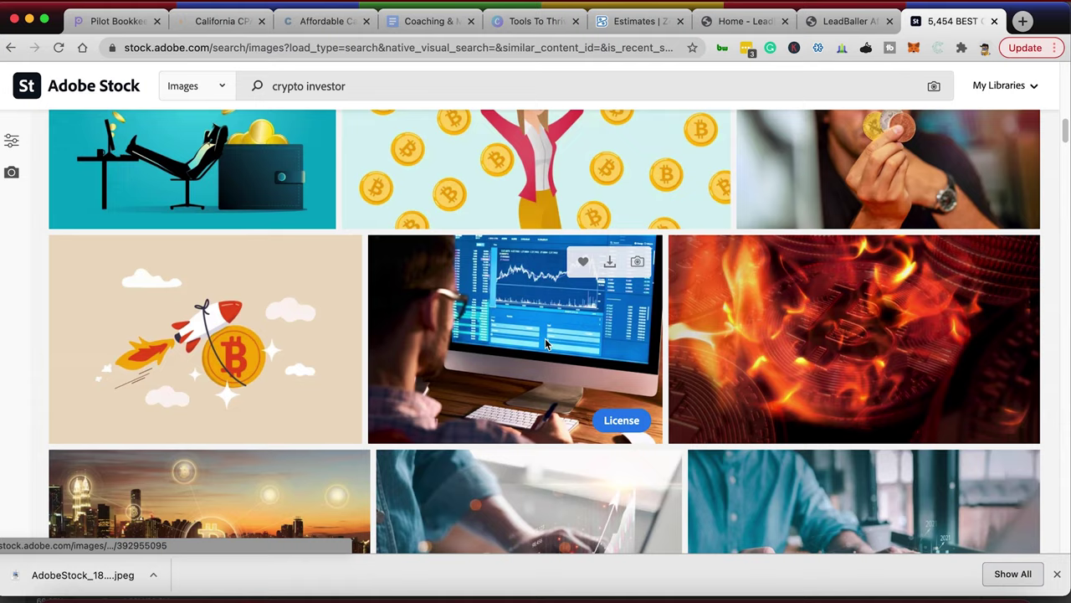
pyautogui.scroll(-2, 545, 338)
pyautogui.rightClick(252, 245)
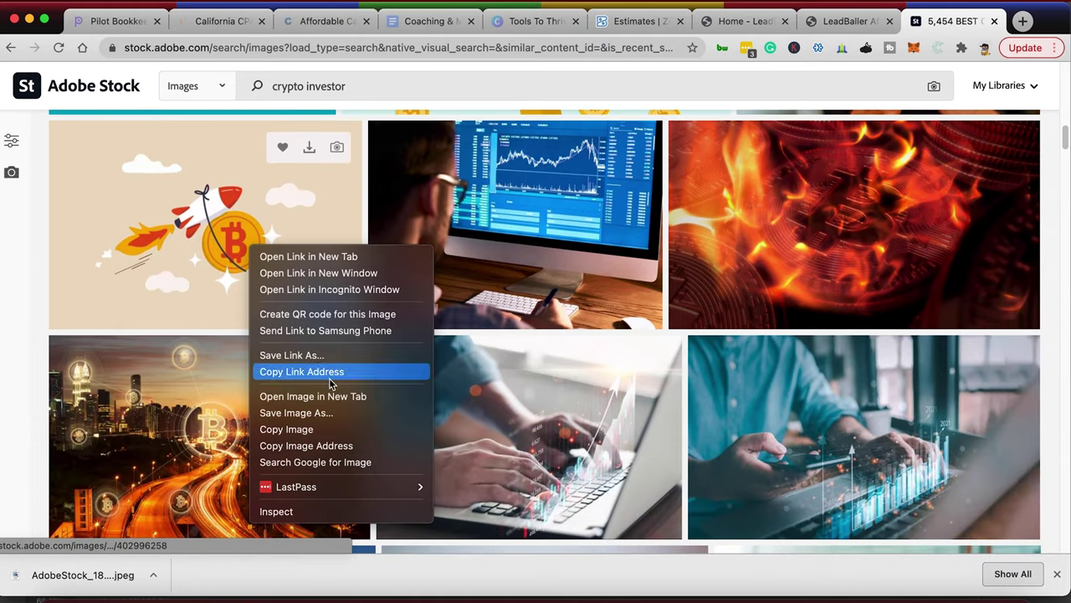
pyautogui.click(301, 429)
# - Paste the rocket image as Layer 3 and enlarge it to about 2.49 × 1.66 in
pyautogui.click(514, 595)
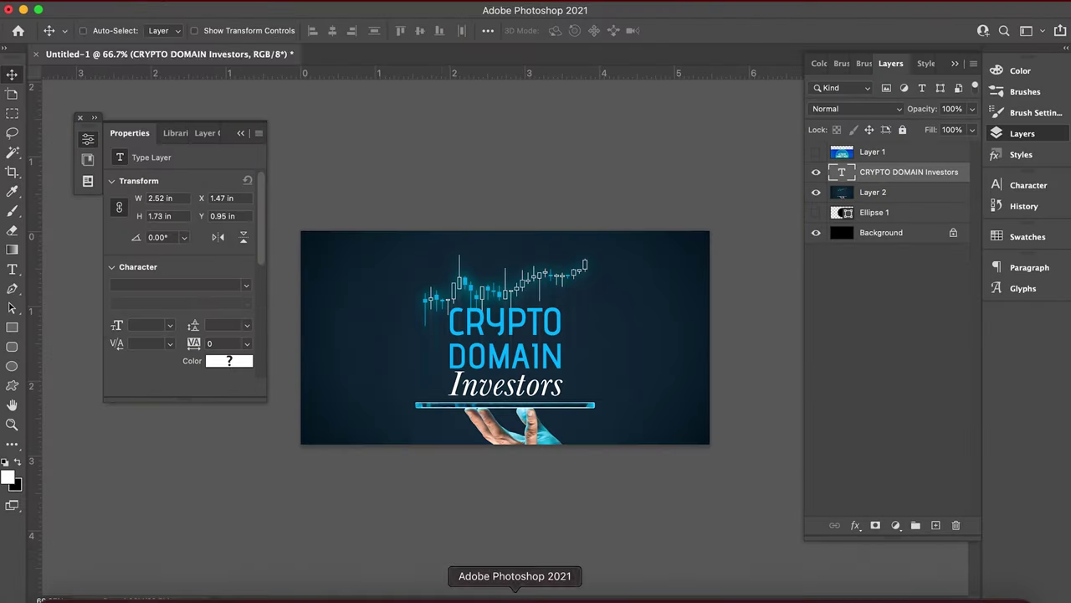
pyautogui.press('super+v')
pyautogui.press('super+t')
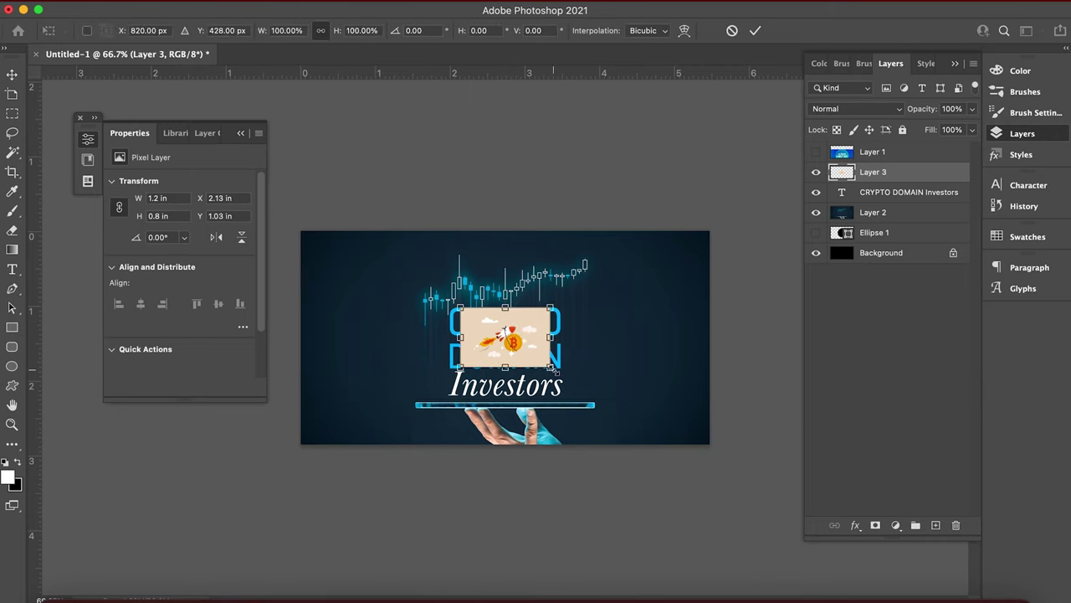
pyautogui.moveTo(549, 367); pyautogui.dragTo(685, 442)
pyautogui.press('super+z')
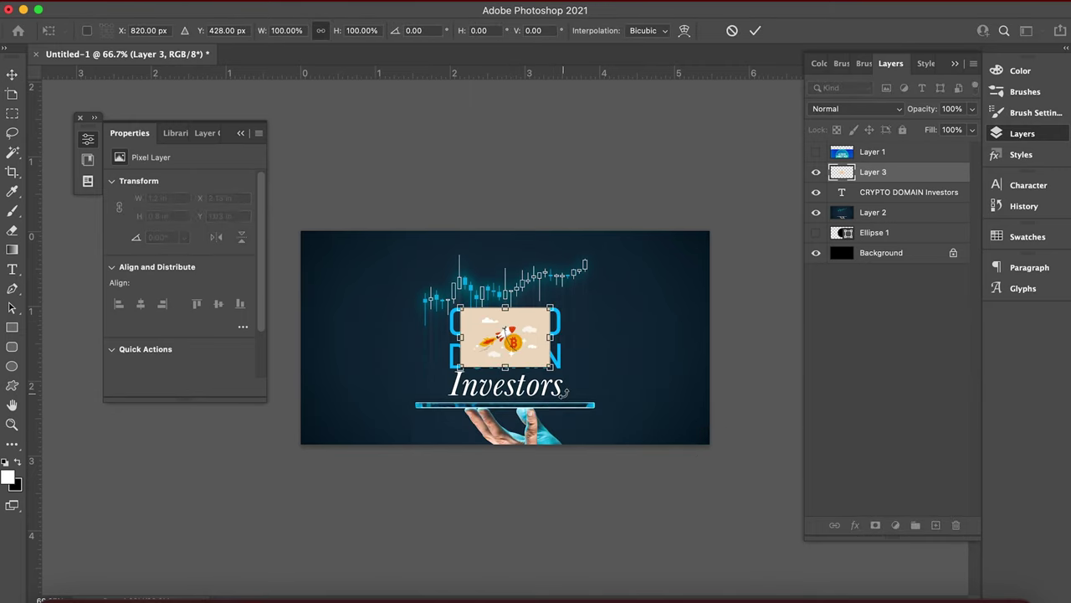
pyautogui.moveTo(547, 366); pyautogui.dragTo(641, 427)
pyautogui.press('Return')
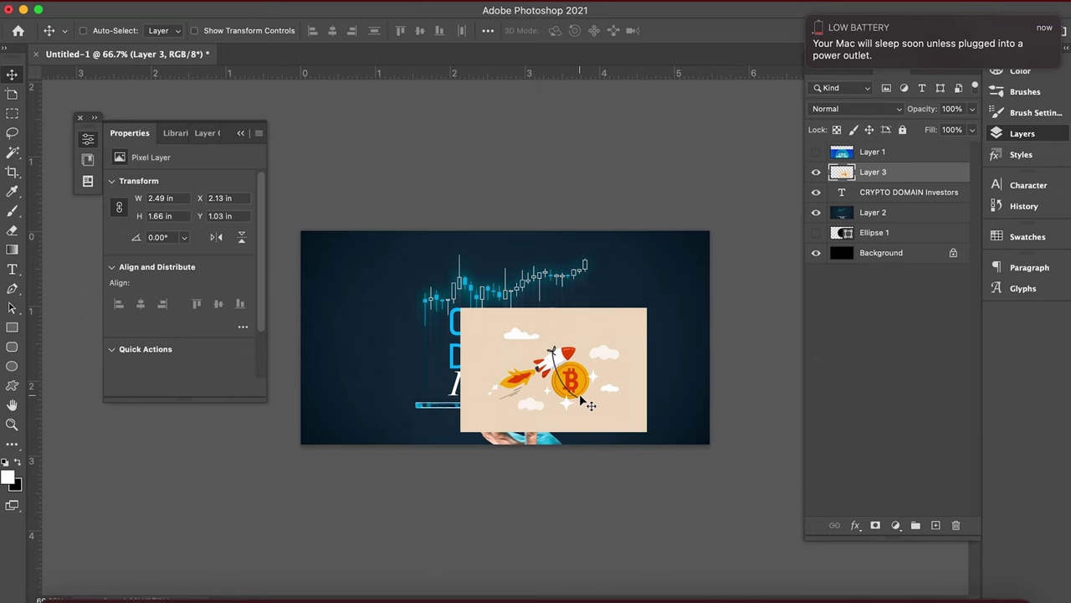
# - Delete the illustration's beige background using the Magic Wand
pyautogui.press('w')
pyautogui.click(585, 421)
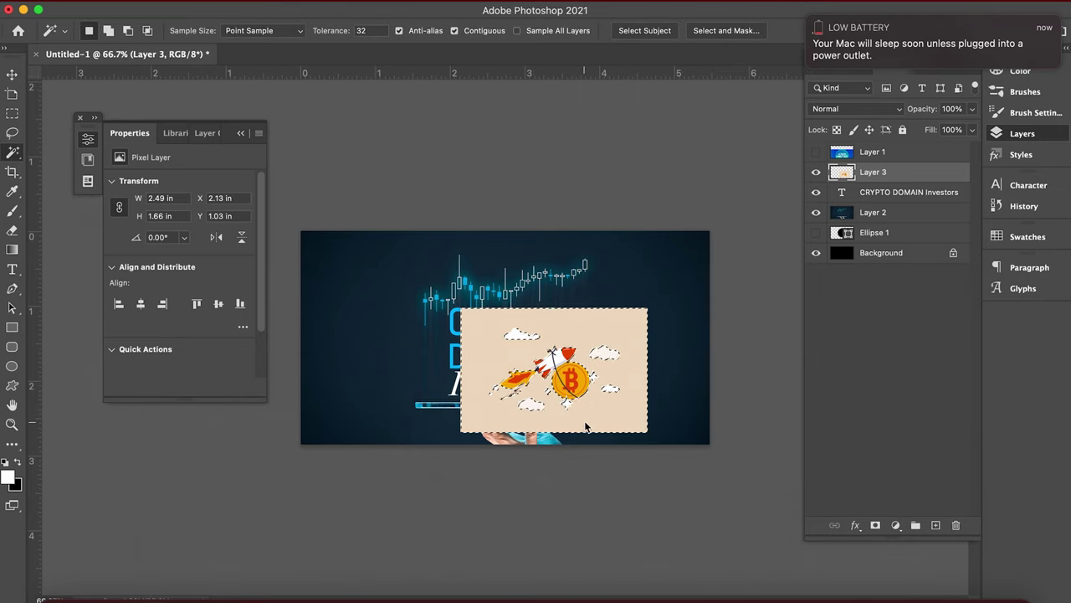
pyautogui.press('Delete')
pyautogui.press('super+d')
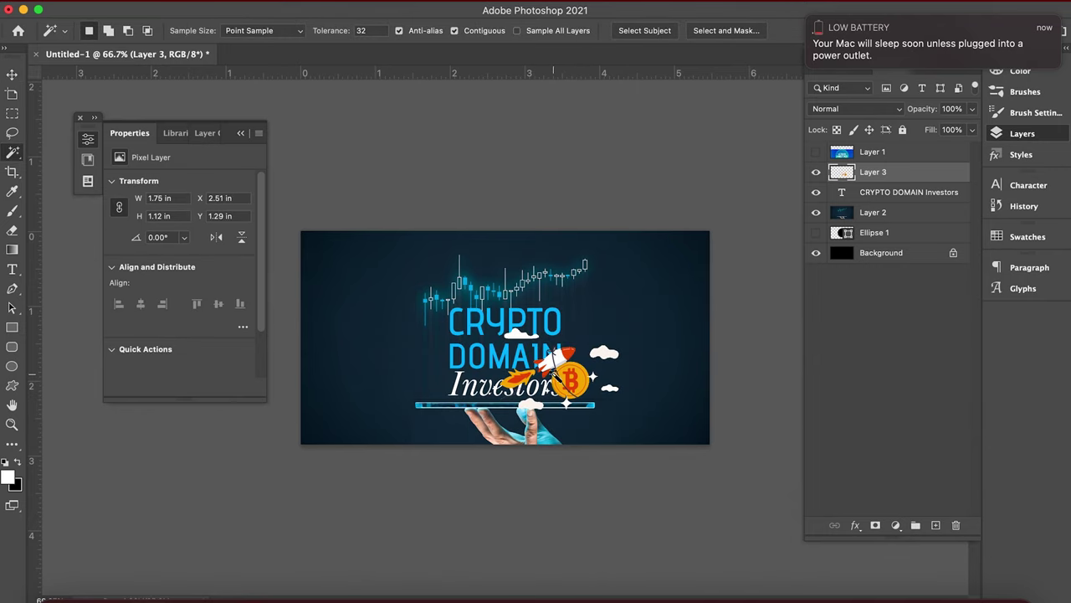
# - Select and delete most of the bitcoin coin's pixels
pyautogui.click(569, 378)
pyautogui.keyDown('shift'); pyautogui.click(583, 379); pyautogui.keyUp('shift')
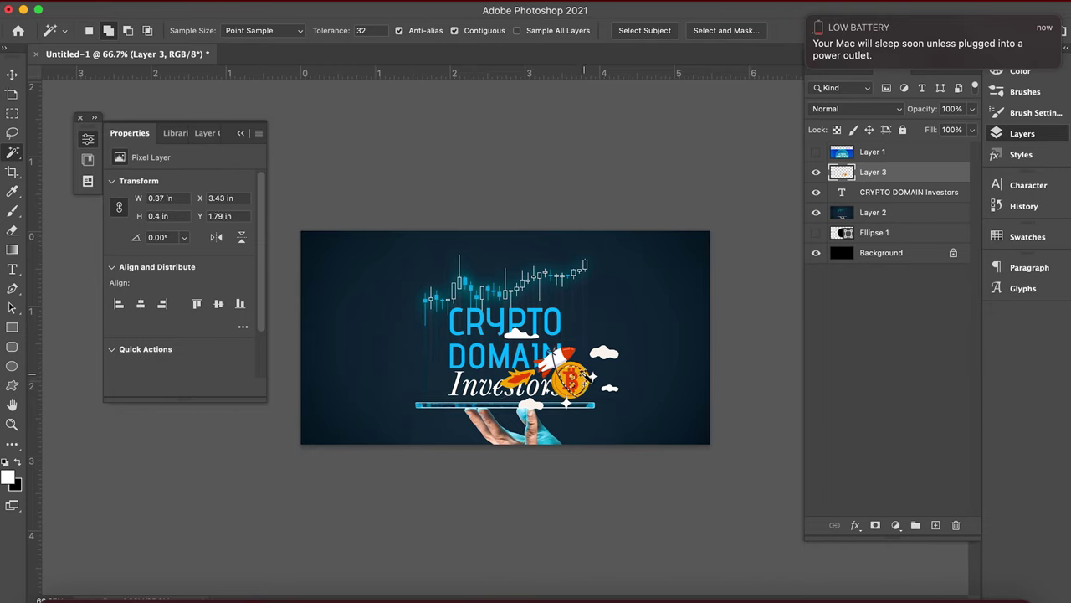
pyautogui.keyDown('shift'); pyautogui.click(584, 379); pyautogui.keyUp('shift')
pyautogui.press('Delete')
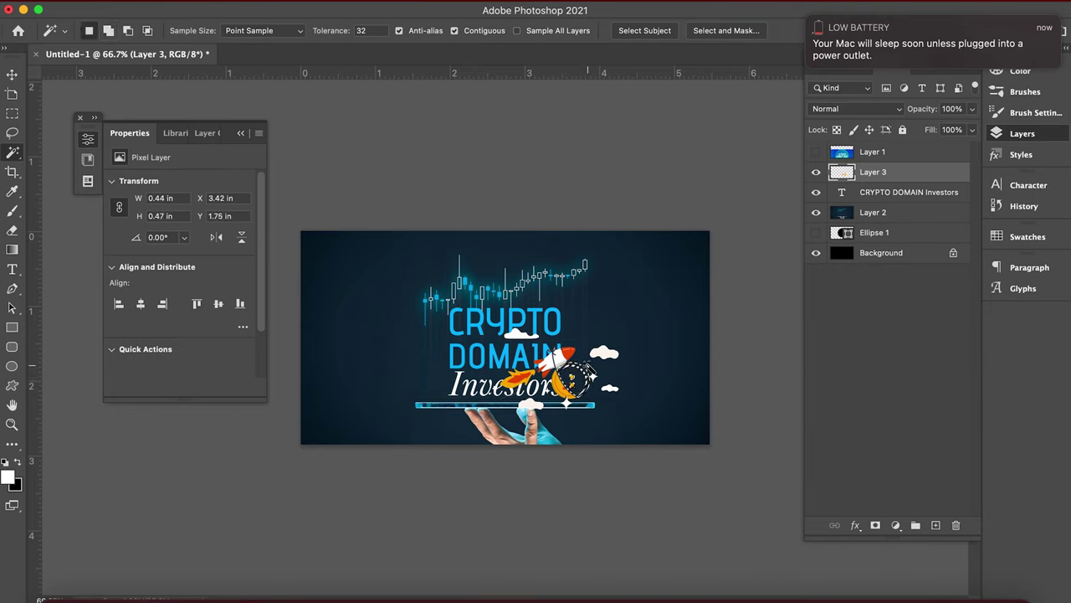
pyautogui.press('e')
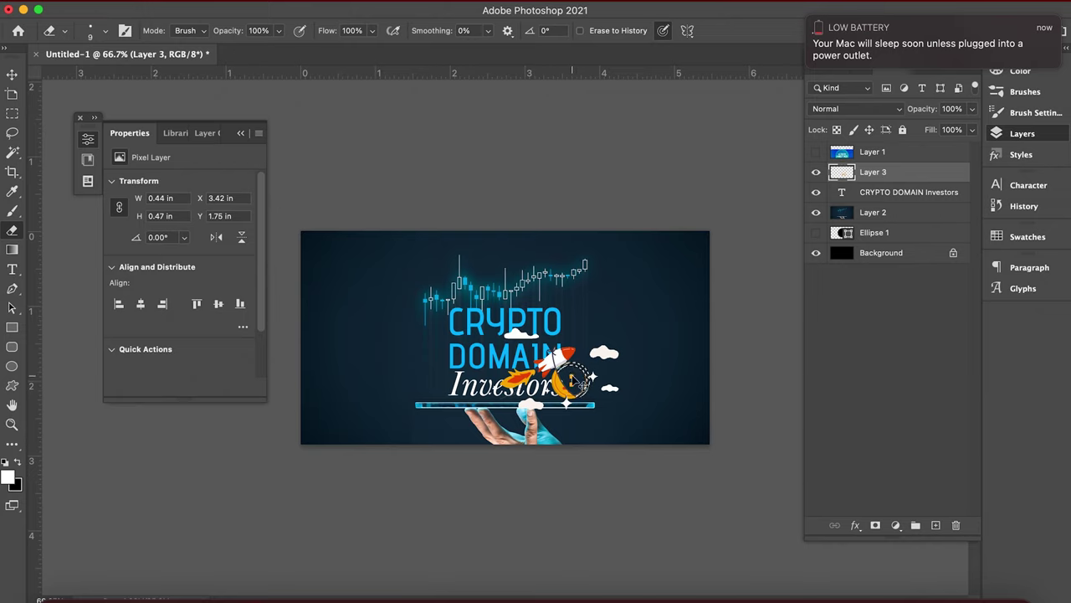
pyautogui.press('cmd+d')
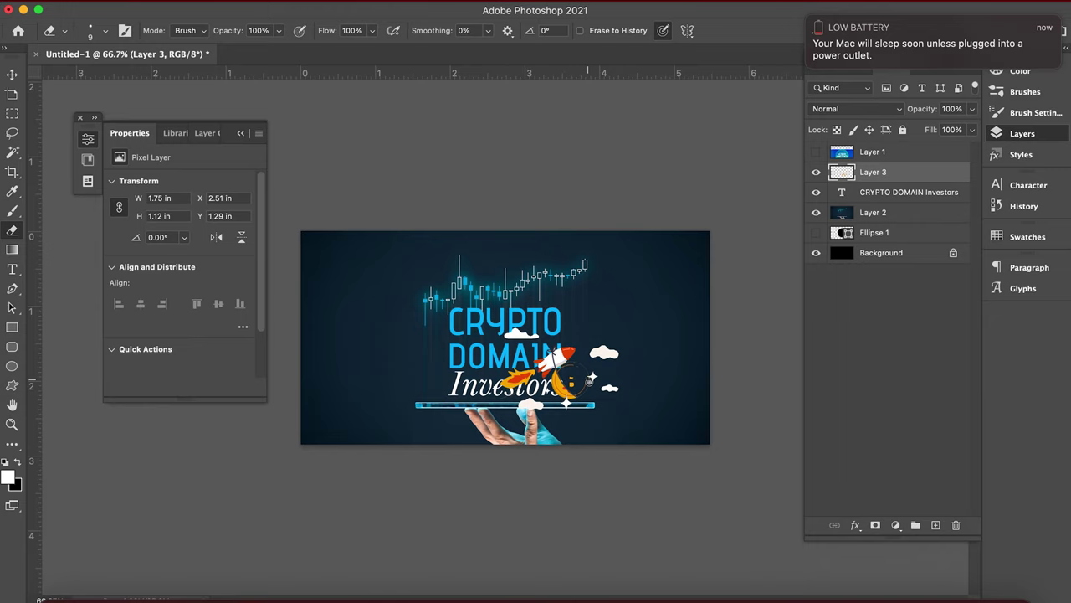
pyautogui.press('w')
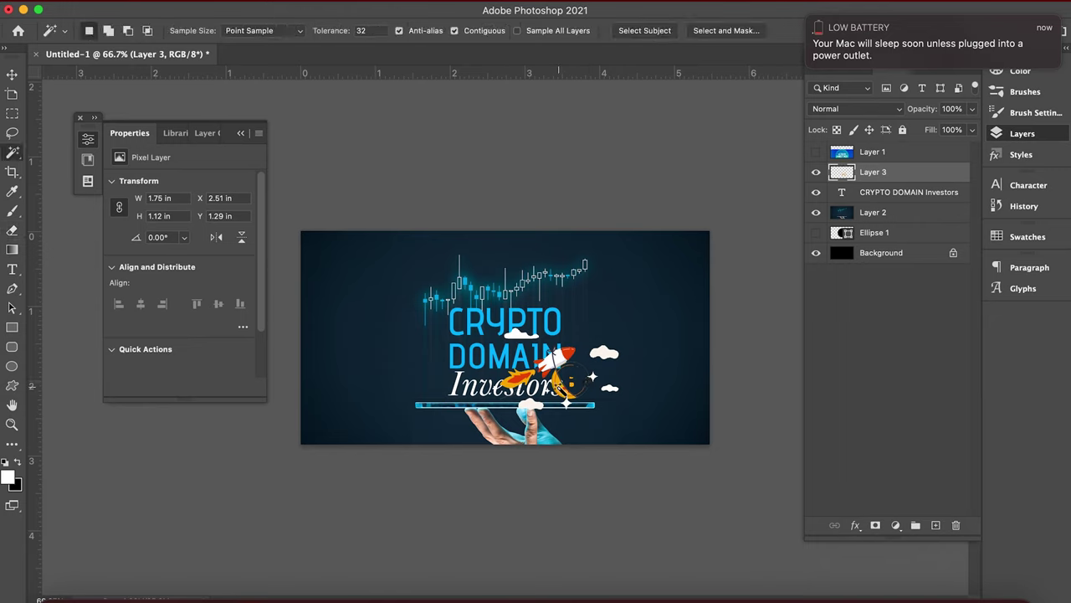
pyautogui.click(558, 387)
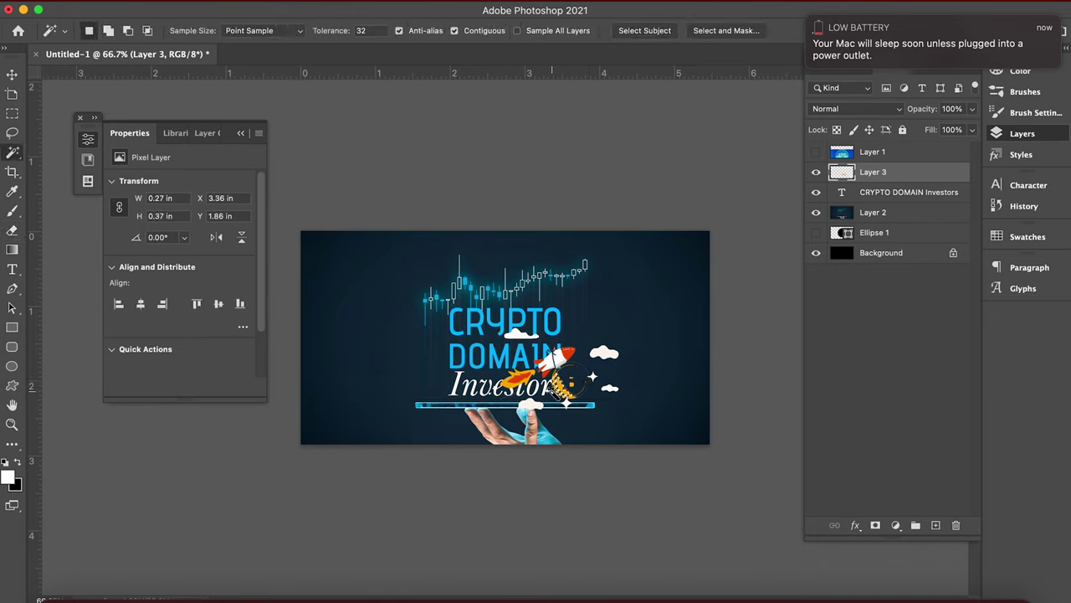
pyautogui.click(560, 392)
pyautogui.press('super+equal')
pyautogui.press('super+equal')
pyautogui.press('super+equal')
# - Erase the remaining coin ring, its B and the orange remnants beside the rope
pyautogui.moveTo(539, 390); pyautogui.dragTo(363, 168)
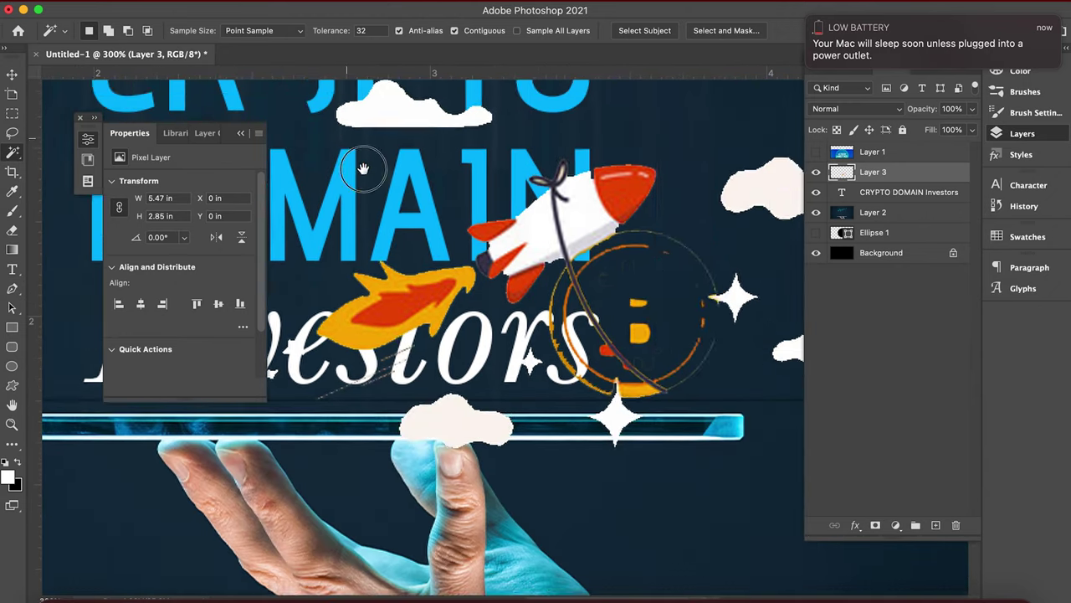
pyautogui.press('super+d')
pyautogui.press('e')
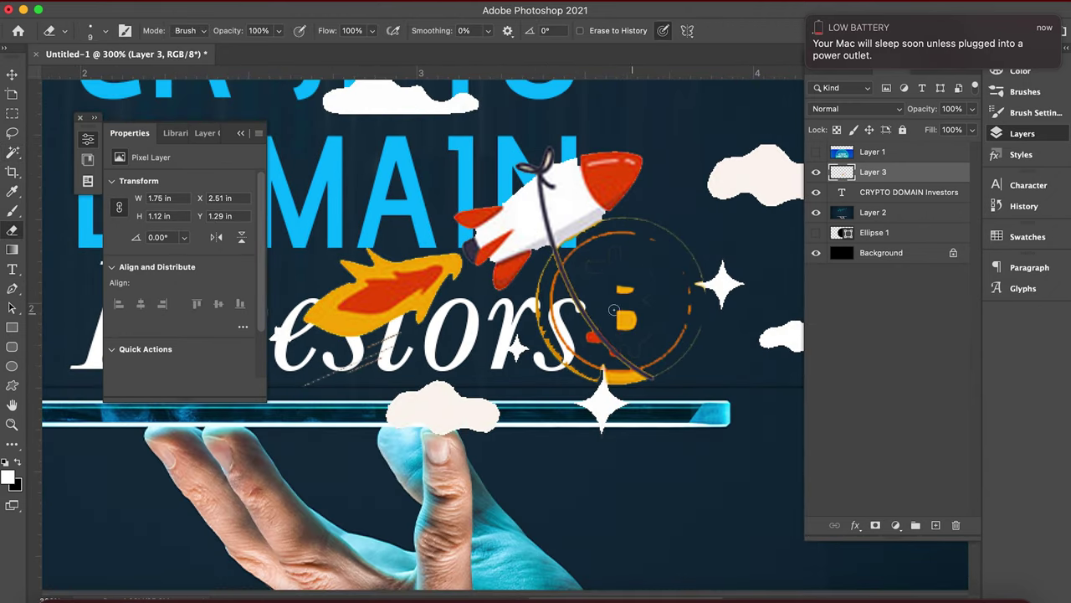
pyautogui.press(']')
pyautogui.press(']')
pyautogui.click(620, 299)
pyautogui.moveTo(659, 237)
pyautogui.mouseDown()
pyautogui.moveTo(583, 256)
pyautogui.moveTo(610, 272)
pyautogui.moveTo(653, 347)
pyautogui.moveTo(676, 356)
pyautogui.moveTo(680, 322)
pyautogui.moveTo(692, 341)
pyautogui.moveTo(694, 298)
pyautogui.moveTo(685, 253)
pyautogui.mouseUp()
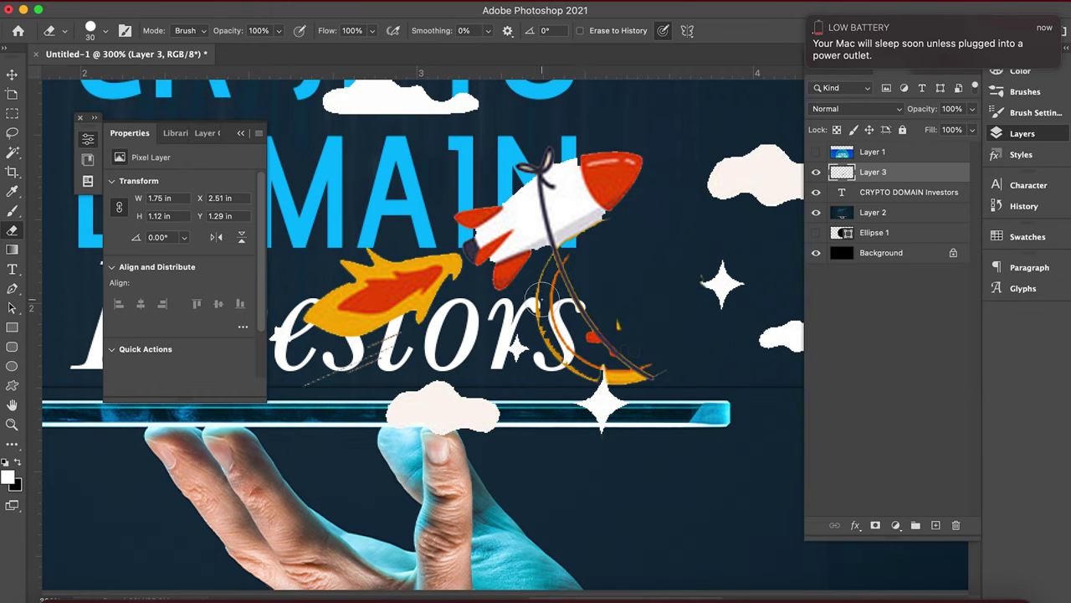
pyautogui.moveTo(543, 294)
pyautogui.mouseDown()
pyautogui.moveTo(560, 343)
pyautogui.moveTo(590, 377)
pyautogui.moveTo(639, 368)
pyautogui.mouseUp()
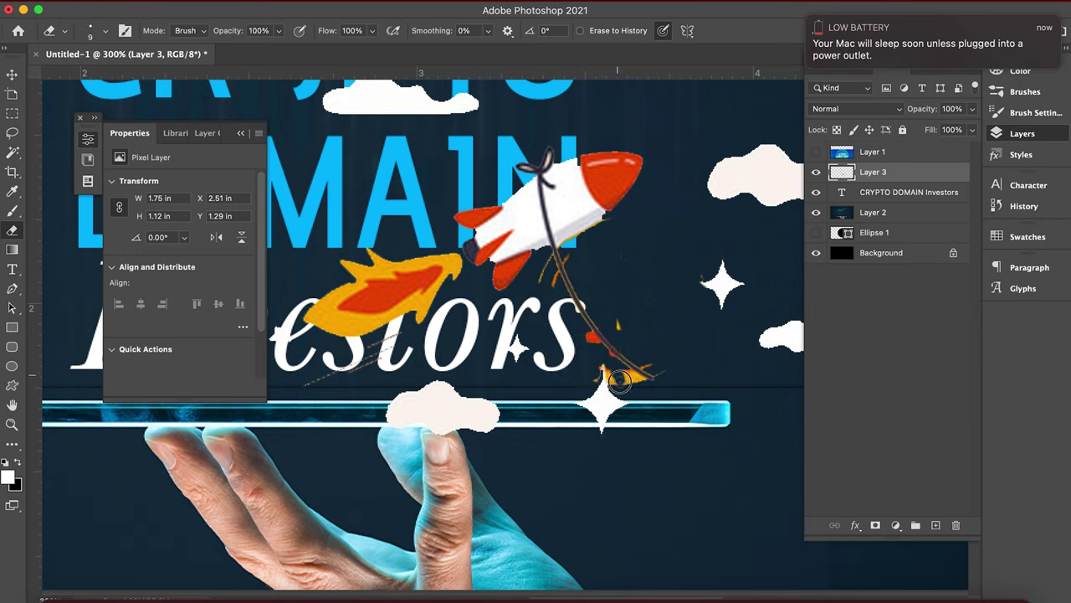
pyautogui.moveTo(611, 377)
pyautogui.mouseDown()
pyautogui.moveTo(644, 382)
pyautogui.moveTo(587, 332)
pyautogui.moveTo(597, 346)
pyautogui.moveTo(594, 379)
pyautogui.moveTo(589, 346)
pyautogui.mouseUp()
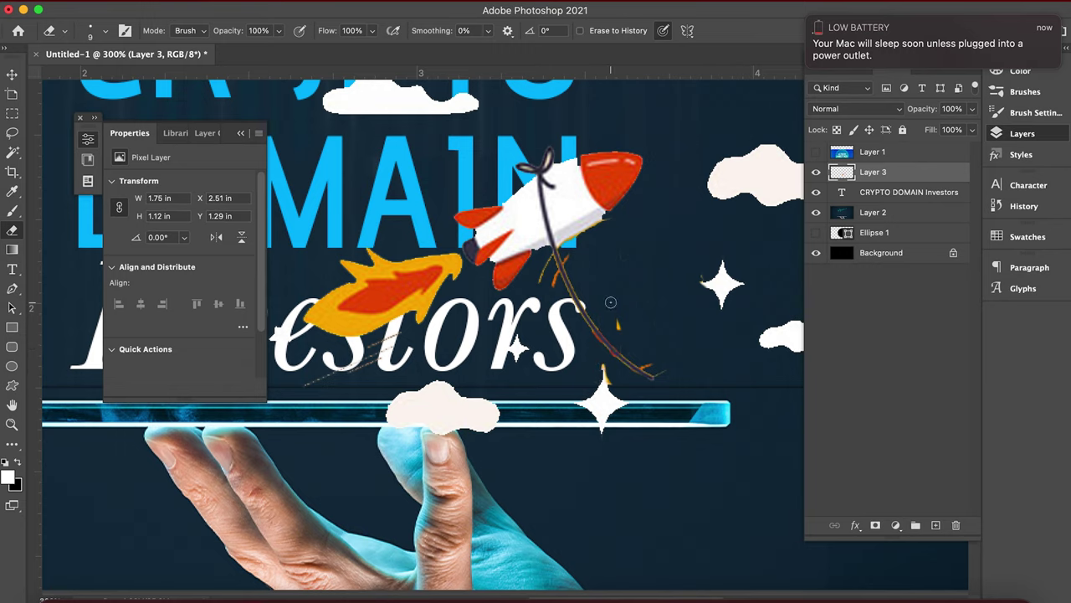
pyautogui.moveTo(610, 301); pyautogui.dragTo(622, 330)
pyautogui.hotkey('ctrl', '-')
pyautogui.hotkey('ctrl', '-')
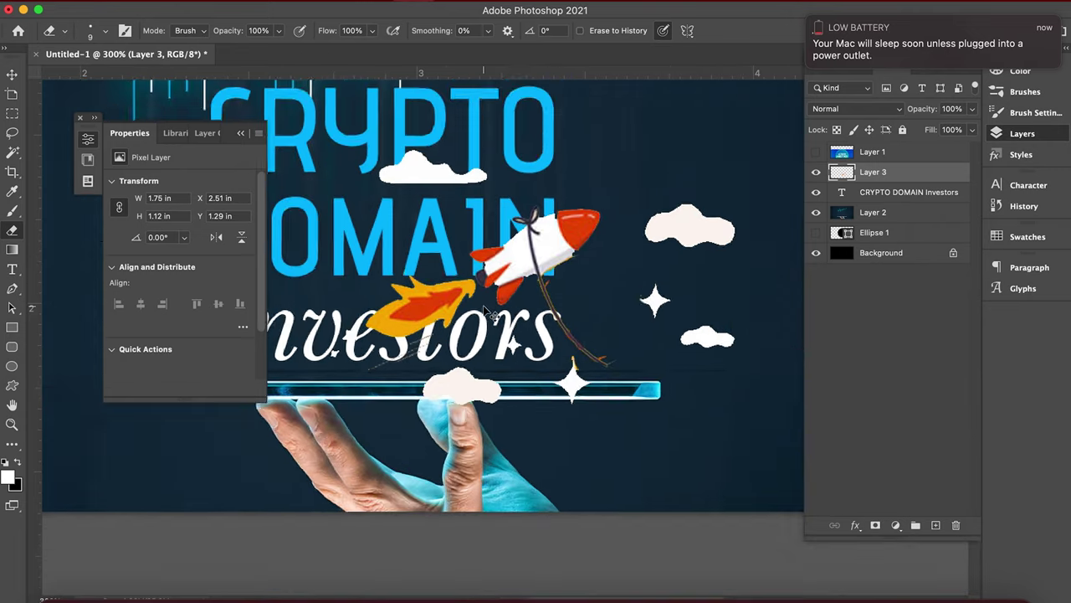
# - Move the rocket illustration left, then delete the Layer 3 rocket layer
pyautogui.press('v')
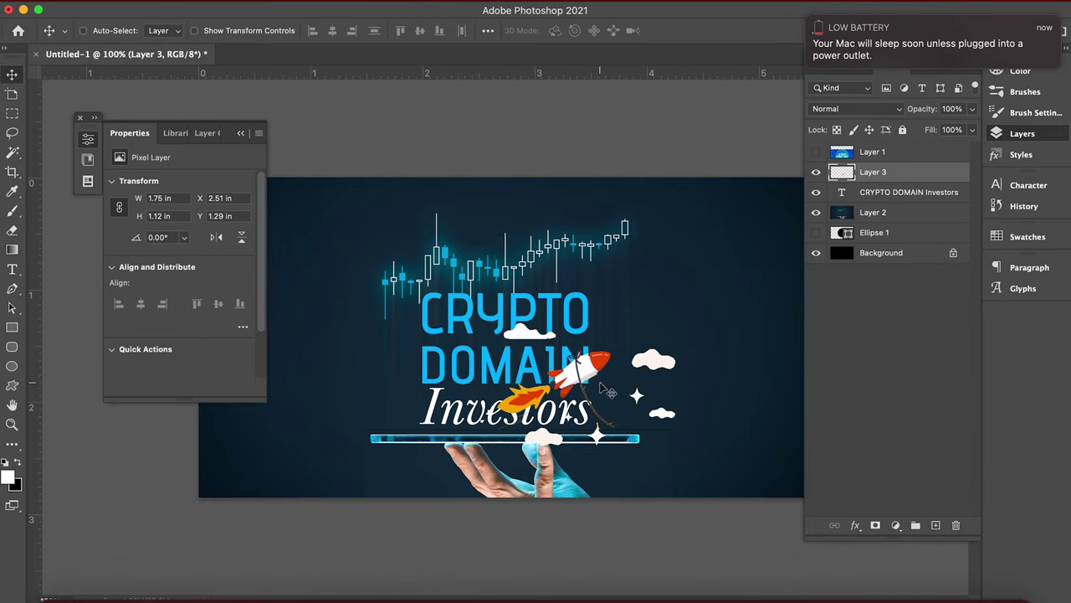
pyautogui.moveTo(609, 392); pyautogui.dragTo(333, 377)
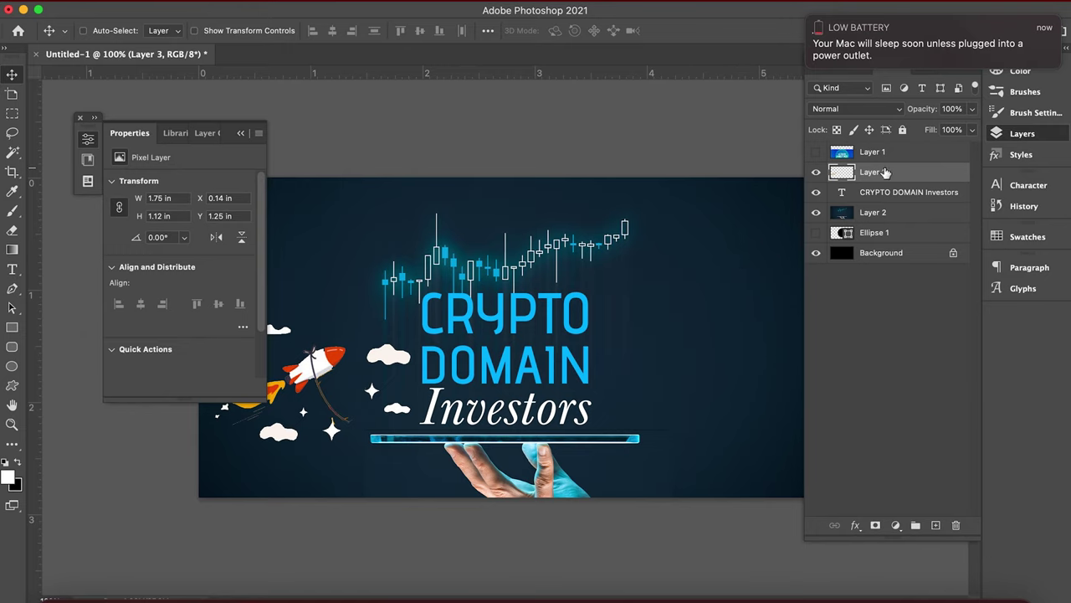
pyautogui.press('Delete')
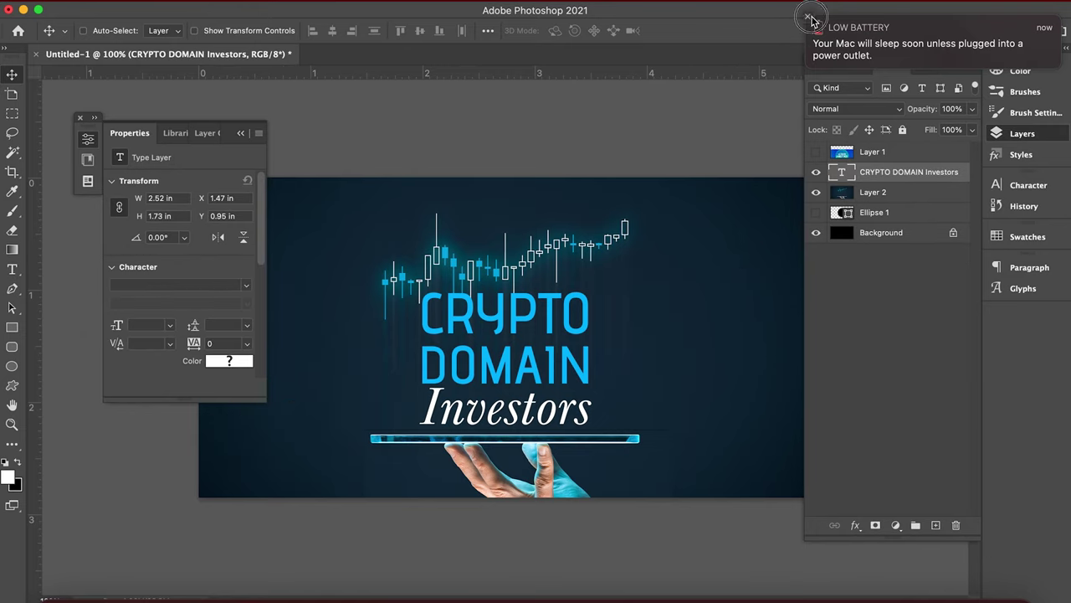
# - Dismiss the low-battery notification and collapse the Properties and Layers panels
pyautogui.click(808, 20)
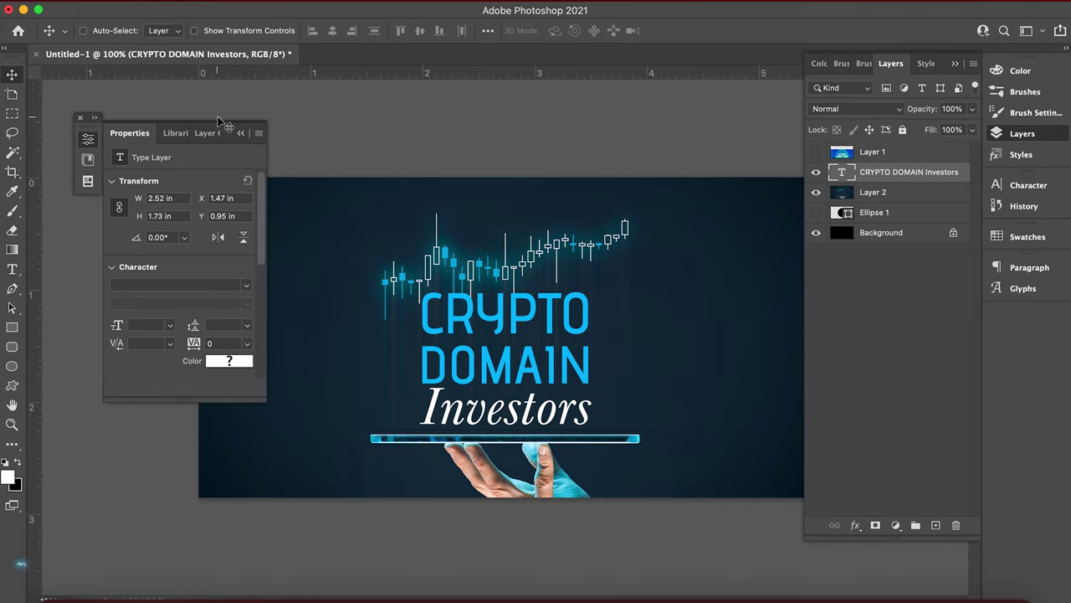
pyautogui.click(241, 133)
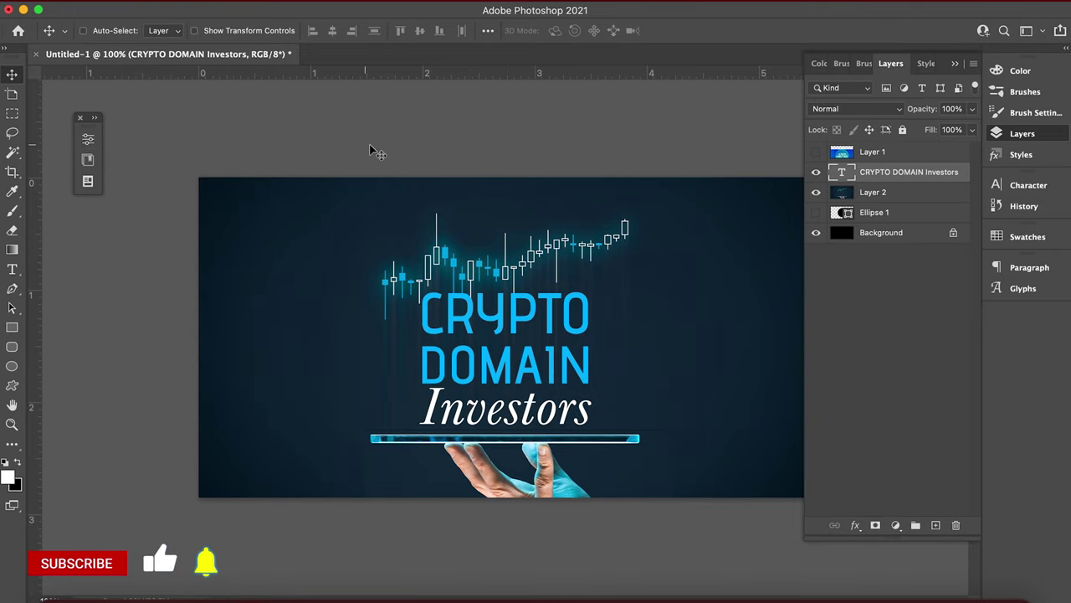
pyautogui.click(955, 63)
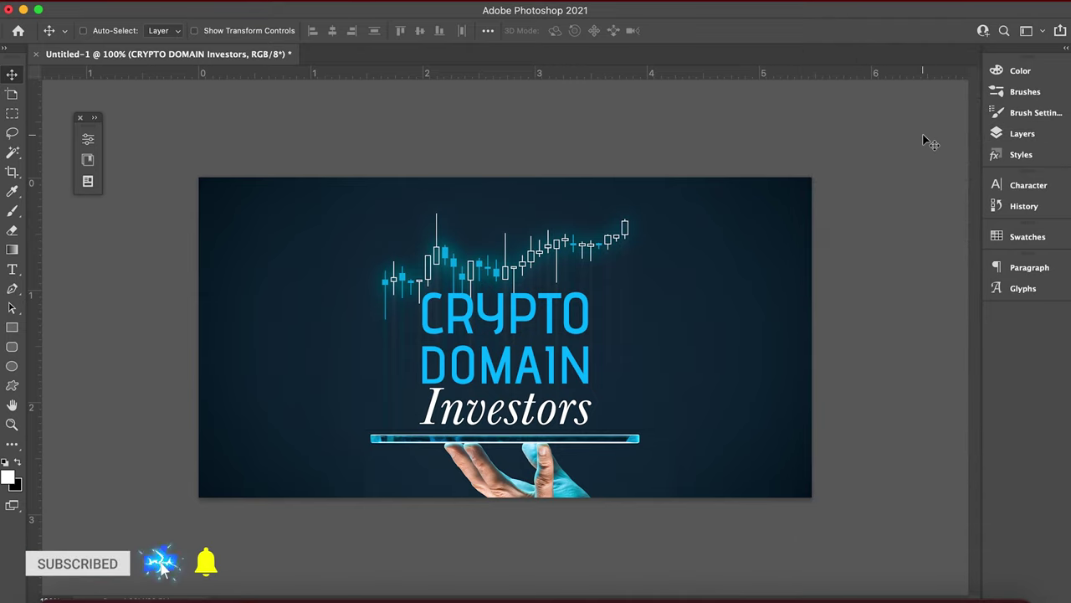